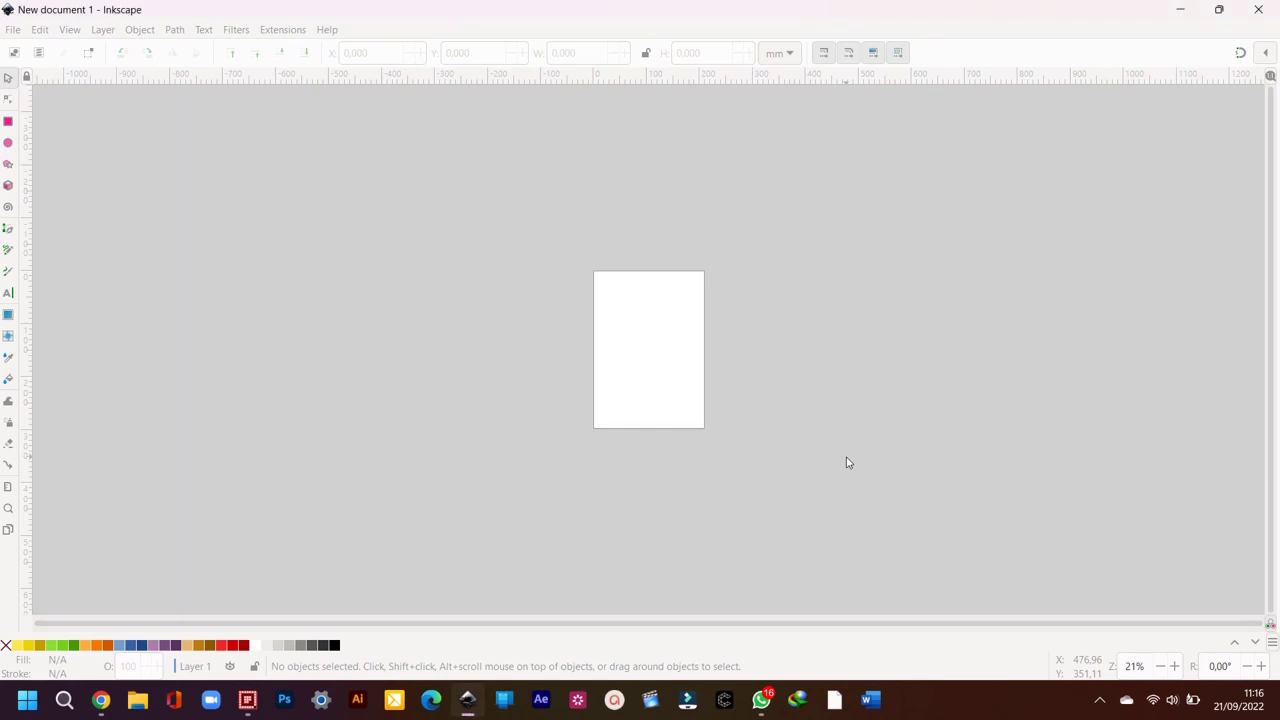
Step: Draw a light grey rectangle to the left of the page
{"action": "left_click", "coordinate": [847, 462]}
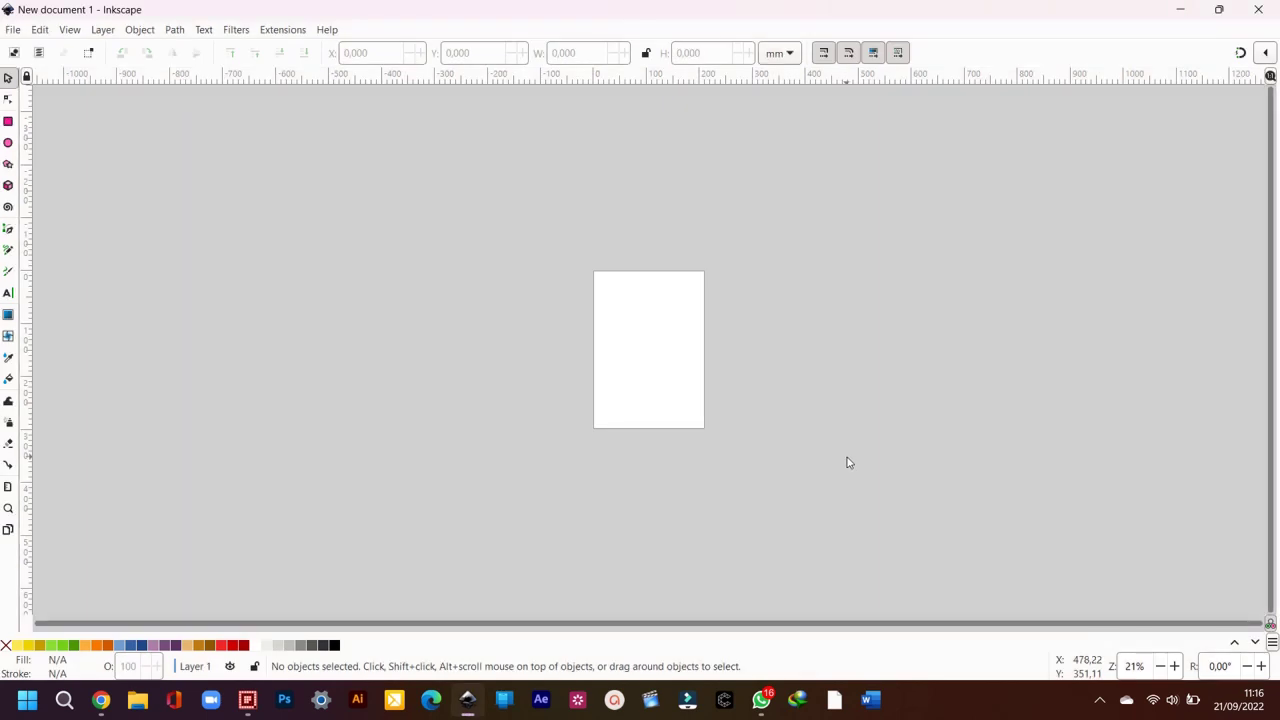
{"action": "scroll", "coordinate": [846, 485], "scroll_direction": "up", "scroll_amount": 1, "text": "ctrl"}
{"action": "scroll", "coordinate": [846, 485], "scroll_direction": "down", "scroll_amount": 1, "text": "ctrl"}
{"action": "scroll", "coordinate": [846, 485], "scroll_direction": "up", "scroll_amount": 4, "text": "shift"}
{"action": "scroll", "coordinate": [846, 485], "scroll_direction": "up", "scroll_amount": 1, "text": "ctrl"}
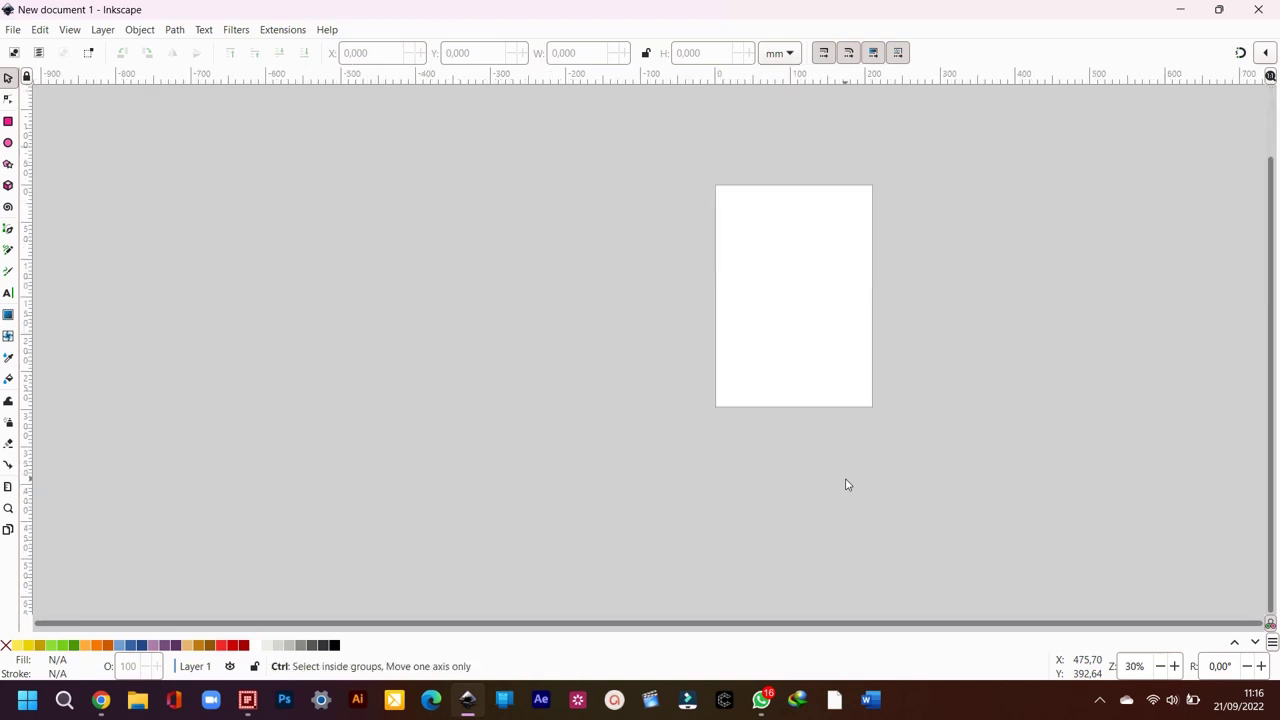
{"action": "scroll", "coordinate": [857, 466], "scroll_direction": "up", "scroll_amount": 1}
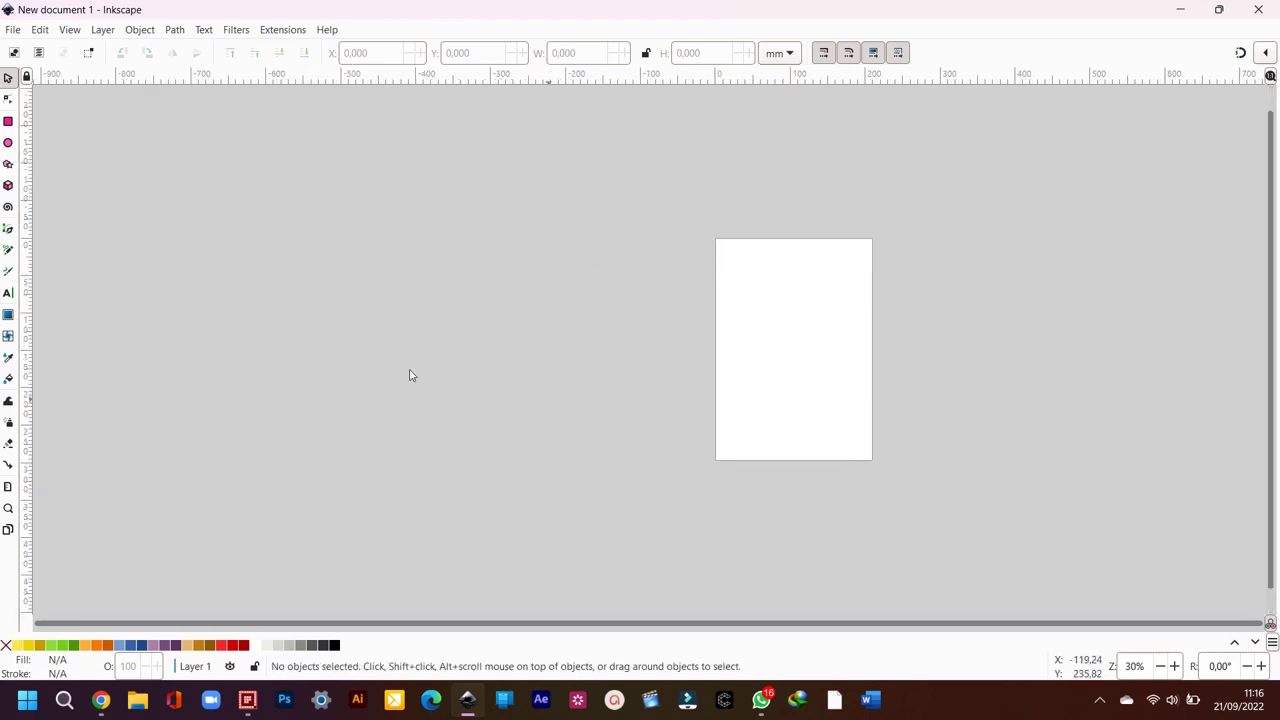
{"action": "left_click", "coordinate": [8, 122]}
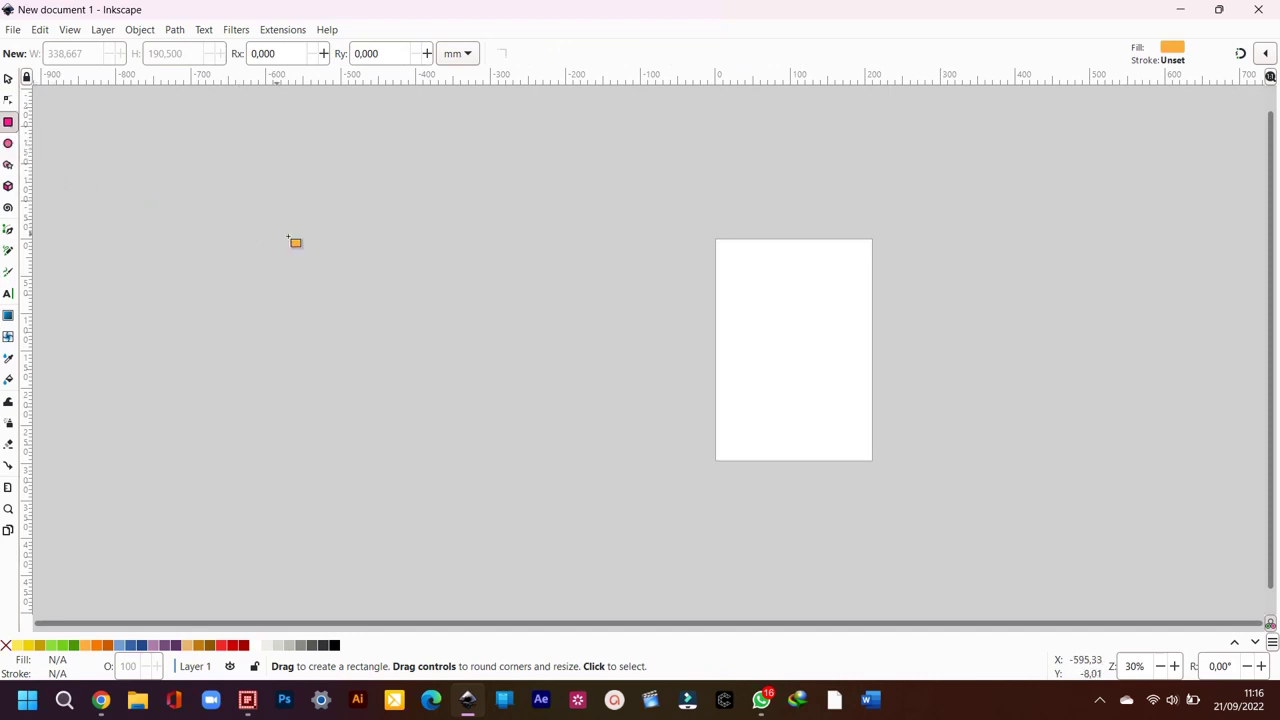
{"action": "mouse_move", "coordinate": [328, 236]}
{"action": "left_mouse_down"}
{"action": "mouse_move", "coordinate": [605, 393]}
{"action": "mouse_move", "coordinate": [624, 418]}
{"action": "left_mouse_up"}
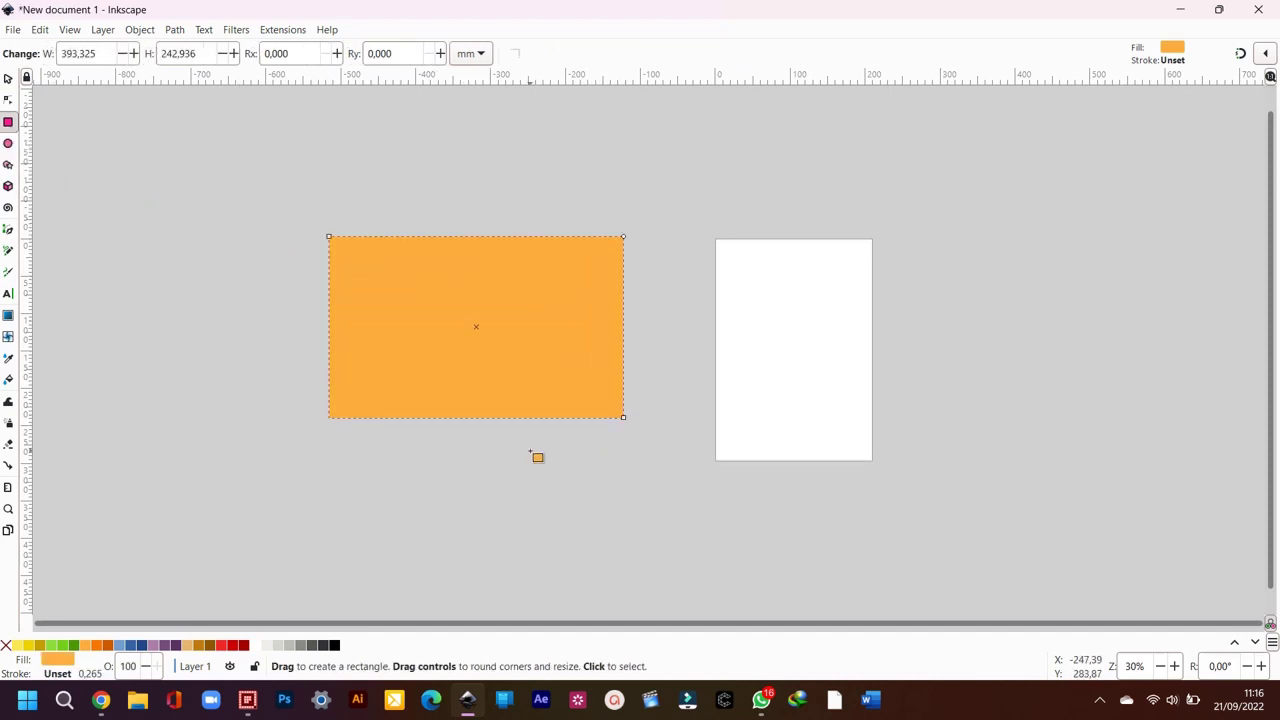
{"action": "left_click", "coordinate": [267, 645]}
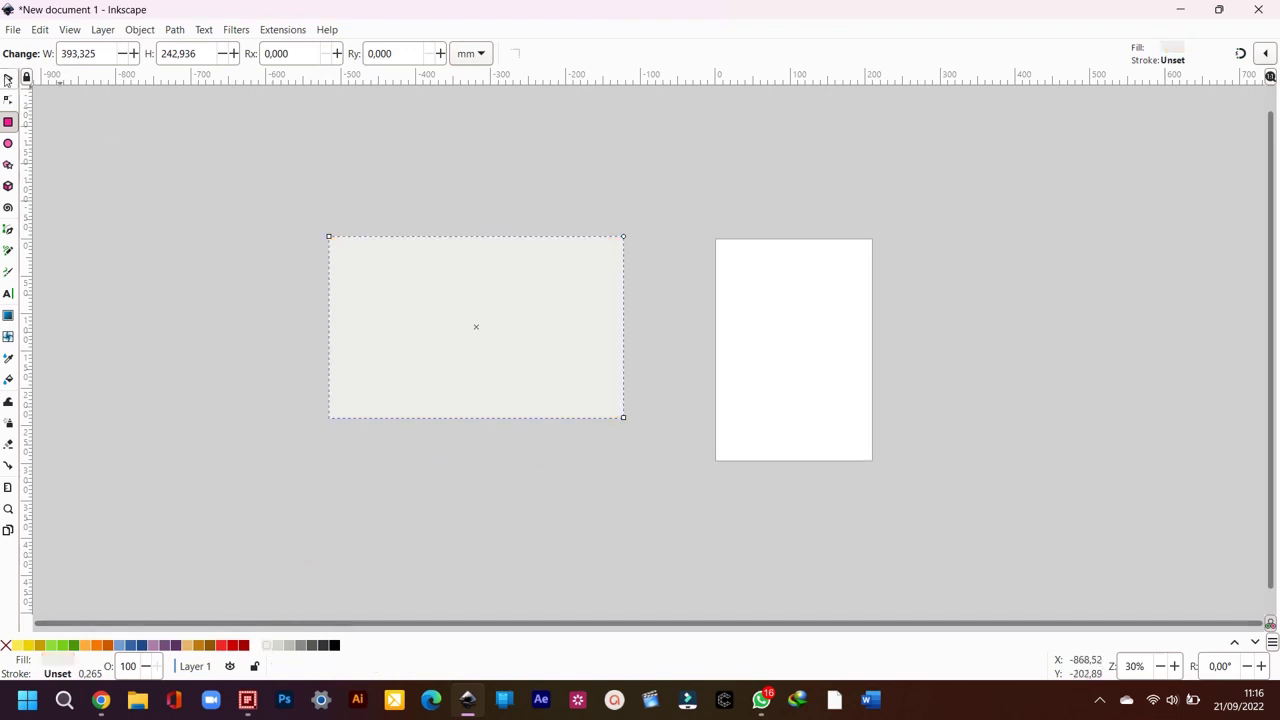
Step: Resize the rectangle to 1280 × 720 px, switching units from mm to px
{"action": "left_click", "coordinate": [8, 80]}
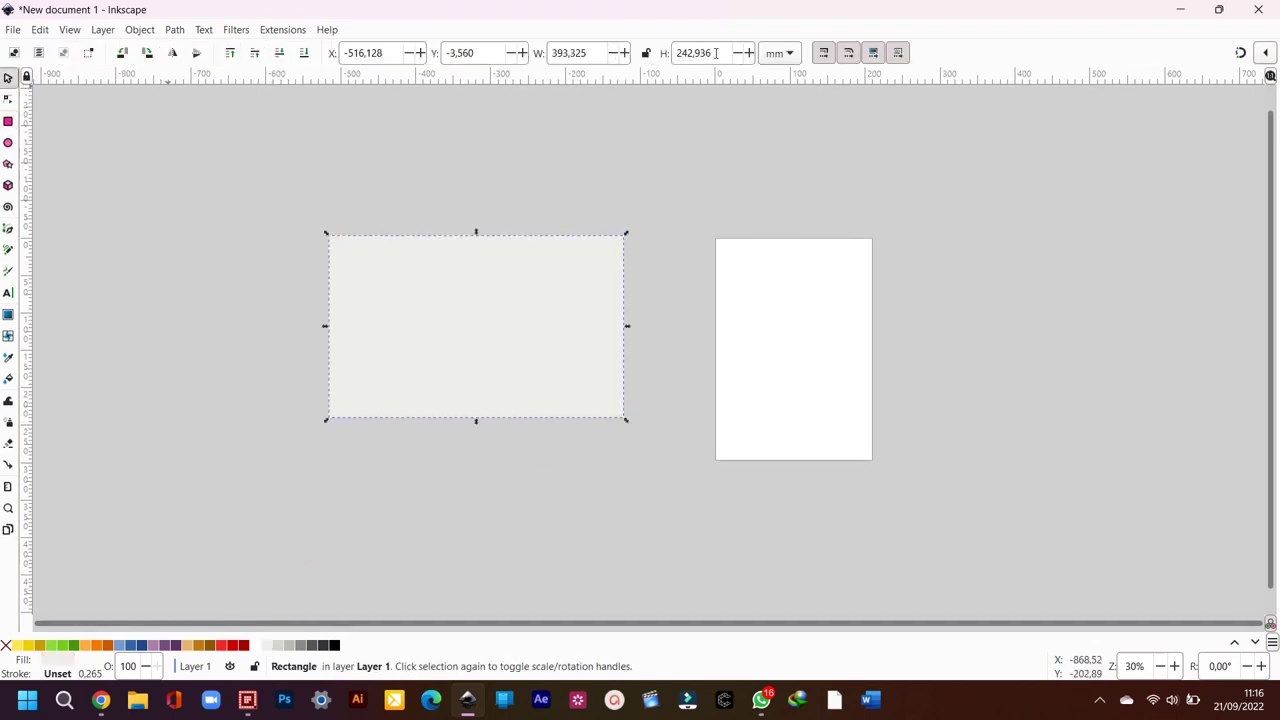
{"action": "left_click", "coordinate": [784, 57]}
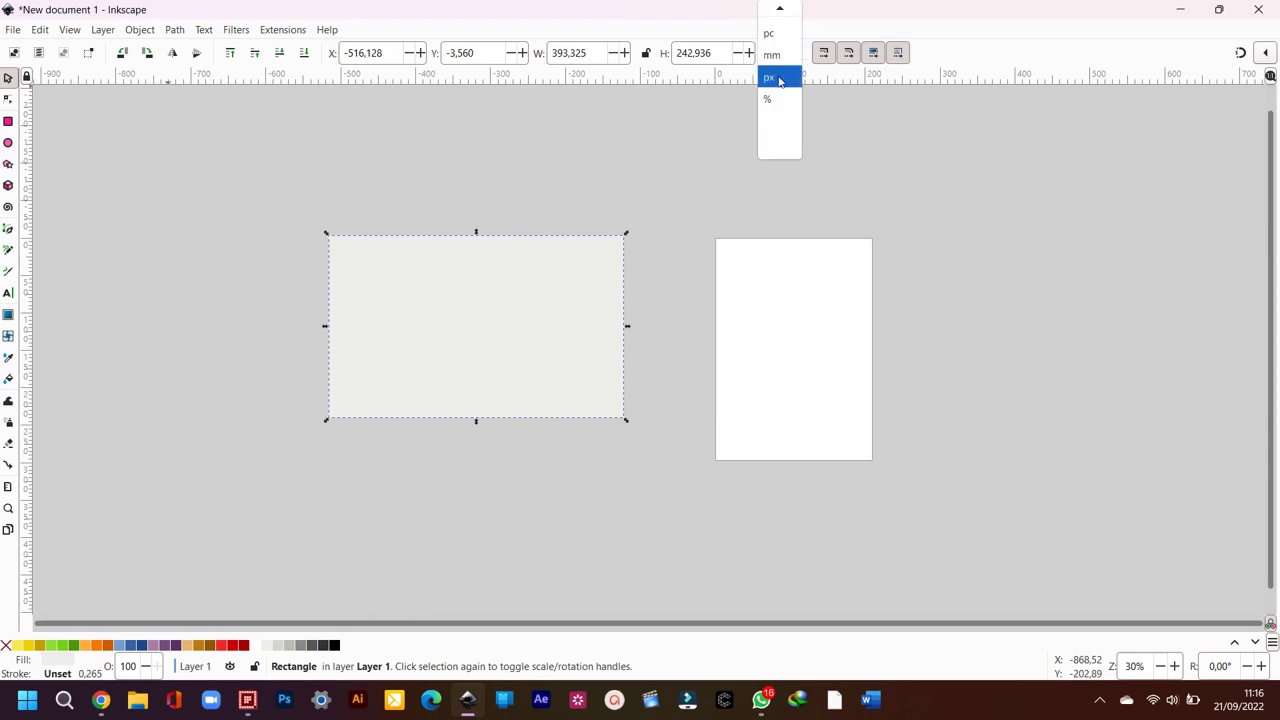
{"action": "left_click", "coordinate": [777, 80]}
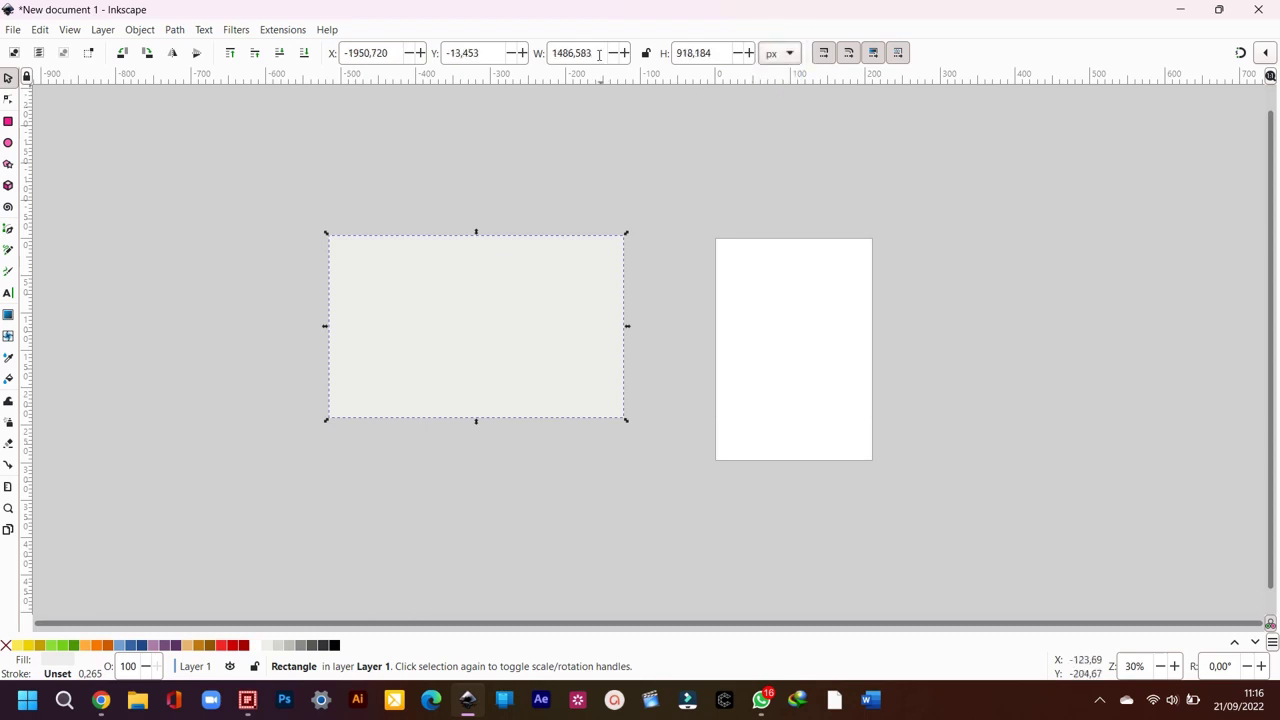
{"action": "left_click_drag", "start_coordinate": [599, 55], "coordinate": [535, 50]}
{"action": "type", "text": "1280"}
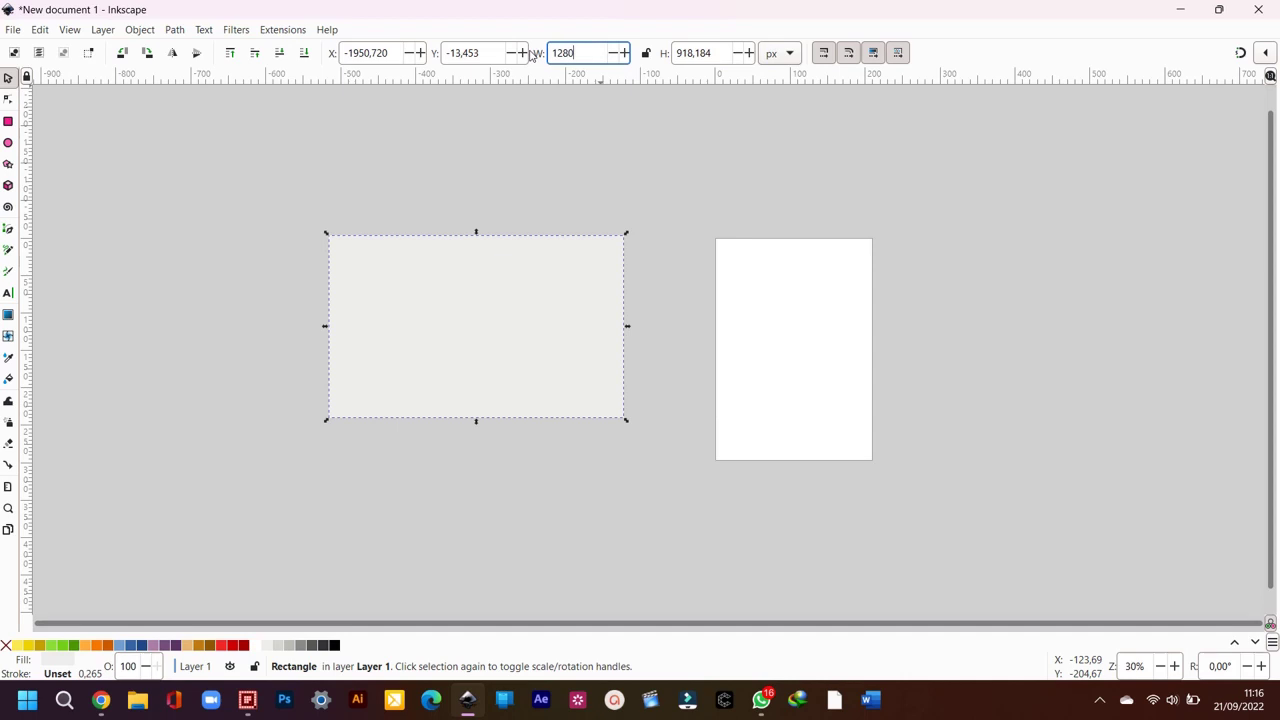
{"action": "key", "text": "Return"}
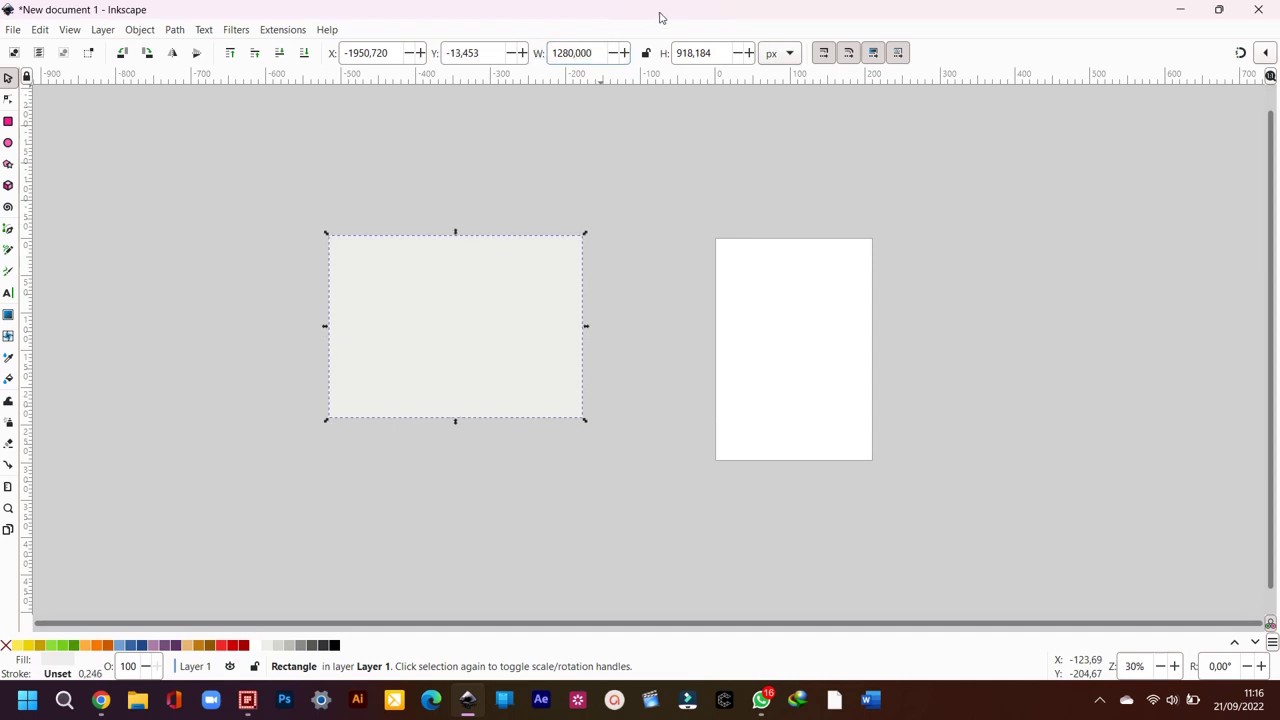
{"action": "left_click_drag", "start_coordinate": [713, 50], "coordinate": [676, 52]}
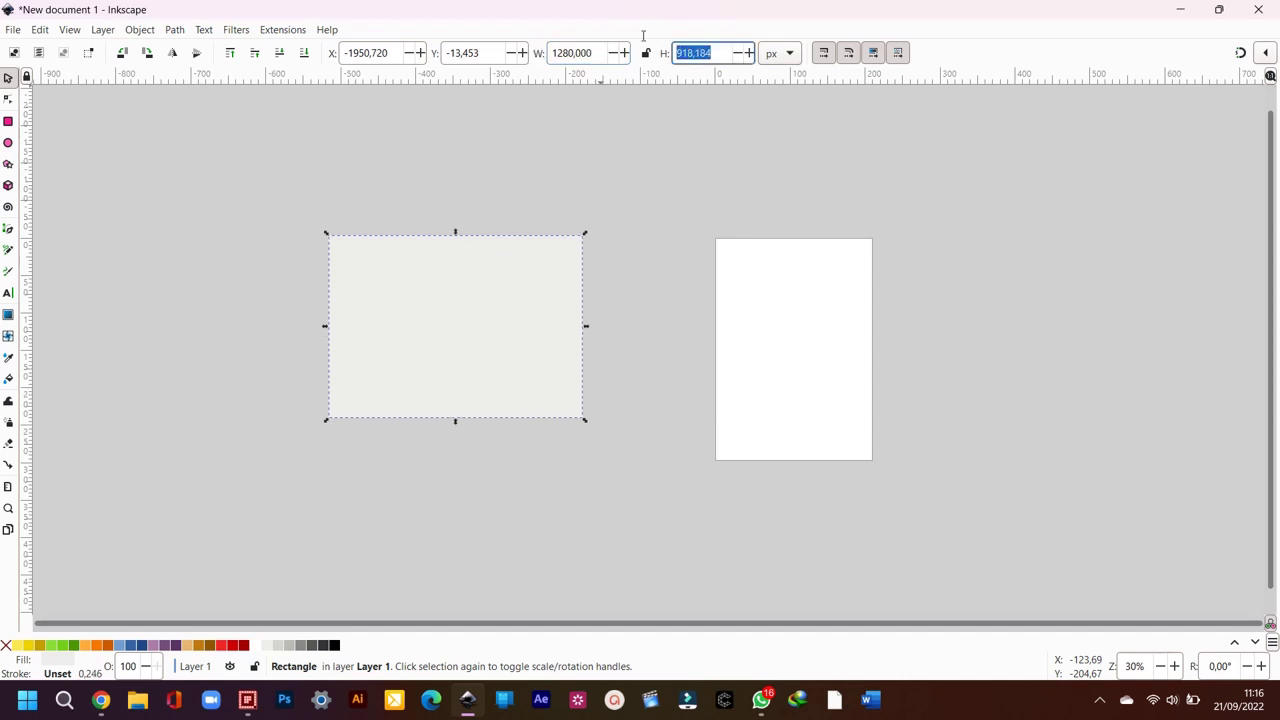
{"action": "type", "text": "720"}
{"action": "key", "text": "Return"}
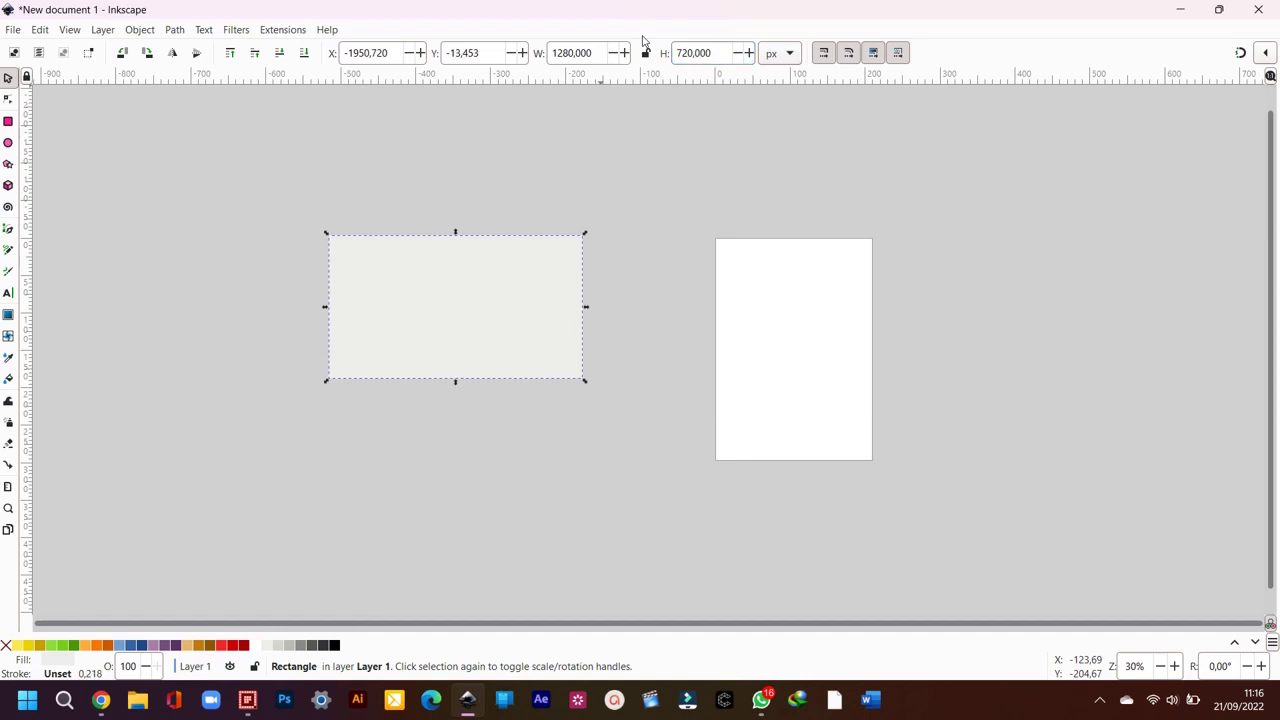
Step: Lock the width/height ratio, fill the rectangle white, and shift it right
{"action": "left_click", "coordinate": [647, 55]}
{"action": "left_click_drag", "start_coordinate": [546, 298], "coordinate": [580, 338]}
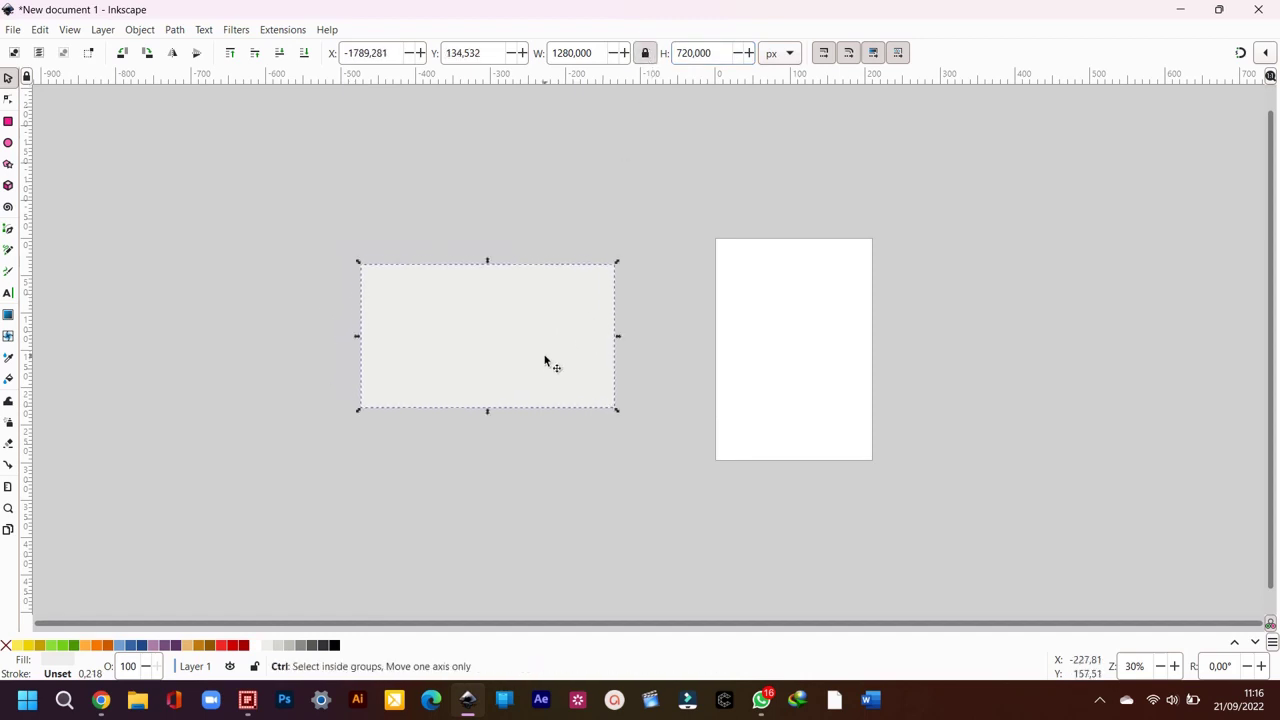
{"action": "scroll", "coordinate": [543, 355], "scroll_direction": "up", "scroll_amount": 1}
{"action": "scroll", "coordinate": [543, 355], "scroll_direction": "up", "scroll_amount": 1}
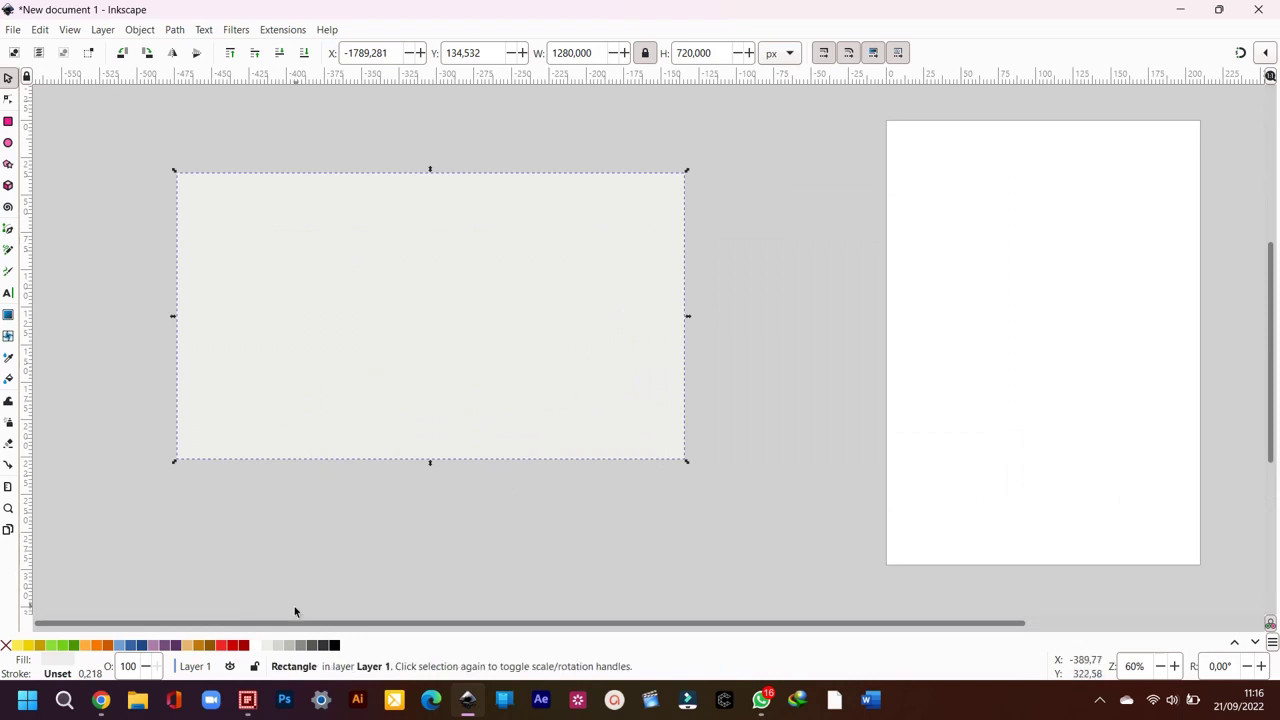
{"action": "left_click", "coordinate": [257, 647]}
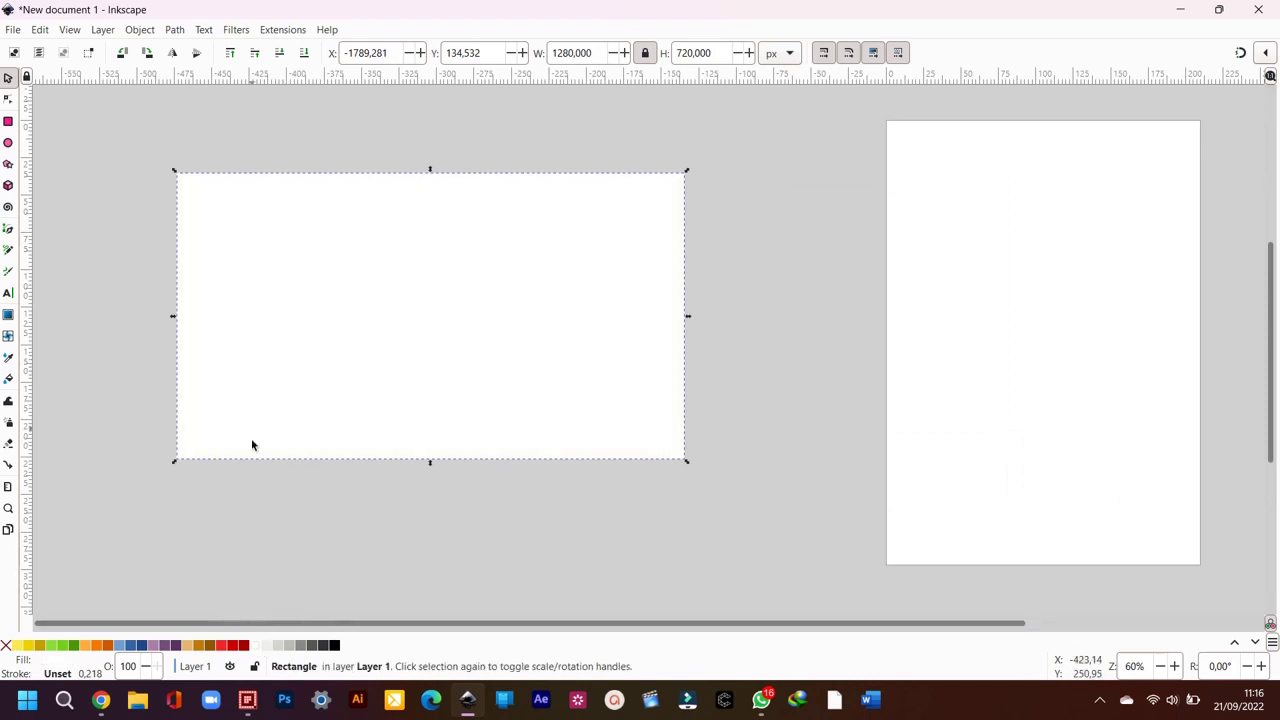
{"action": "left_click_drag", "start_coordinate": [284, 307], "coordinate": [356, 311]}
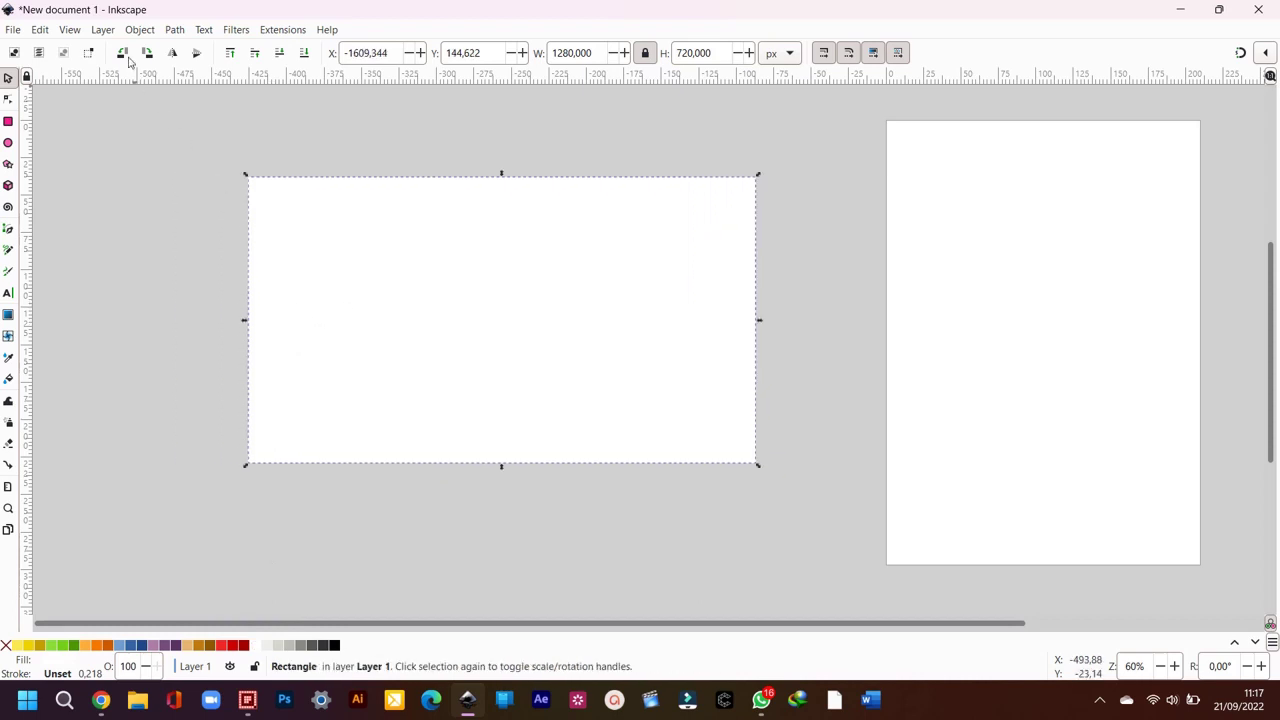
Step: Resize the page to the rectangle with Edit > Resize Page to Selection, then deselect
{"action": "left_click", "coordinate": [40, 30]}
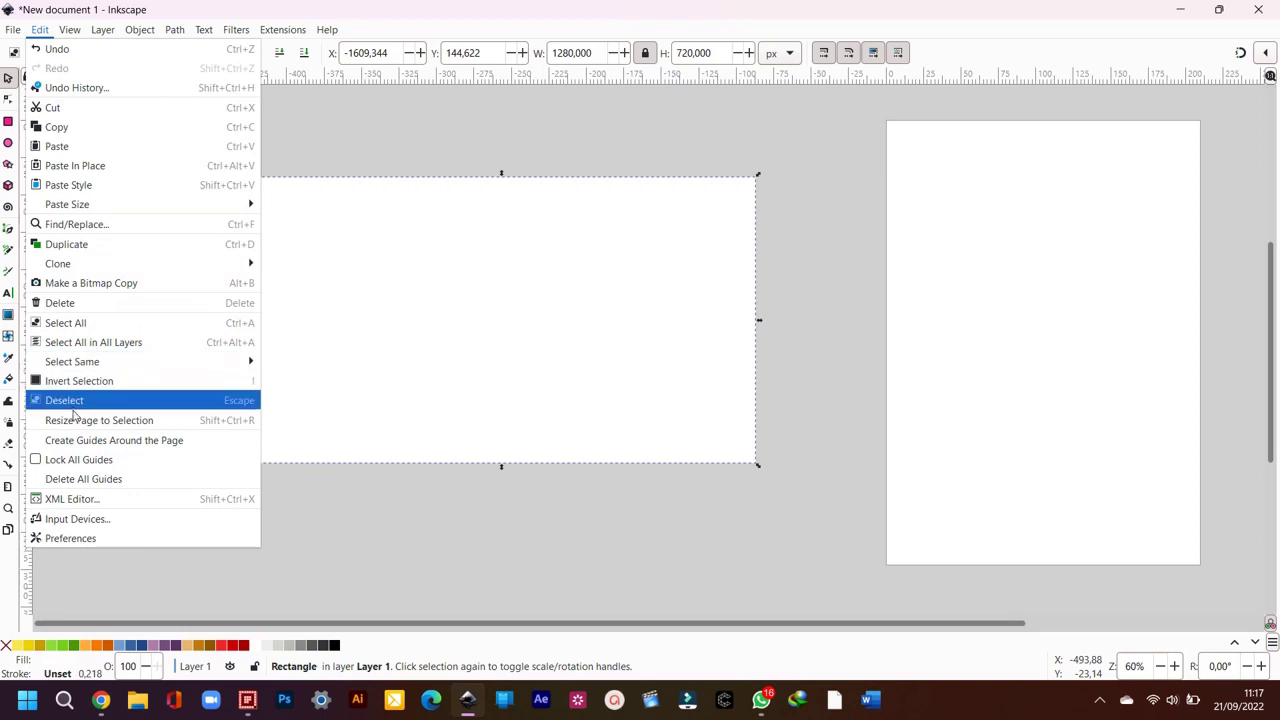
{"action": "left_click", "coordinate": [110, 423]}
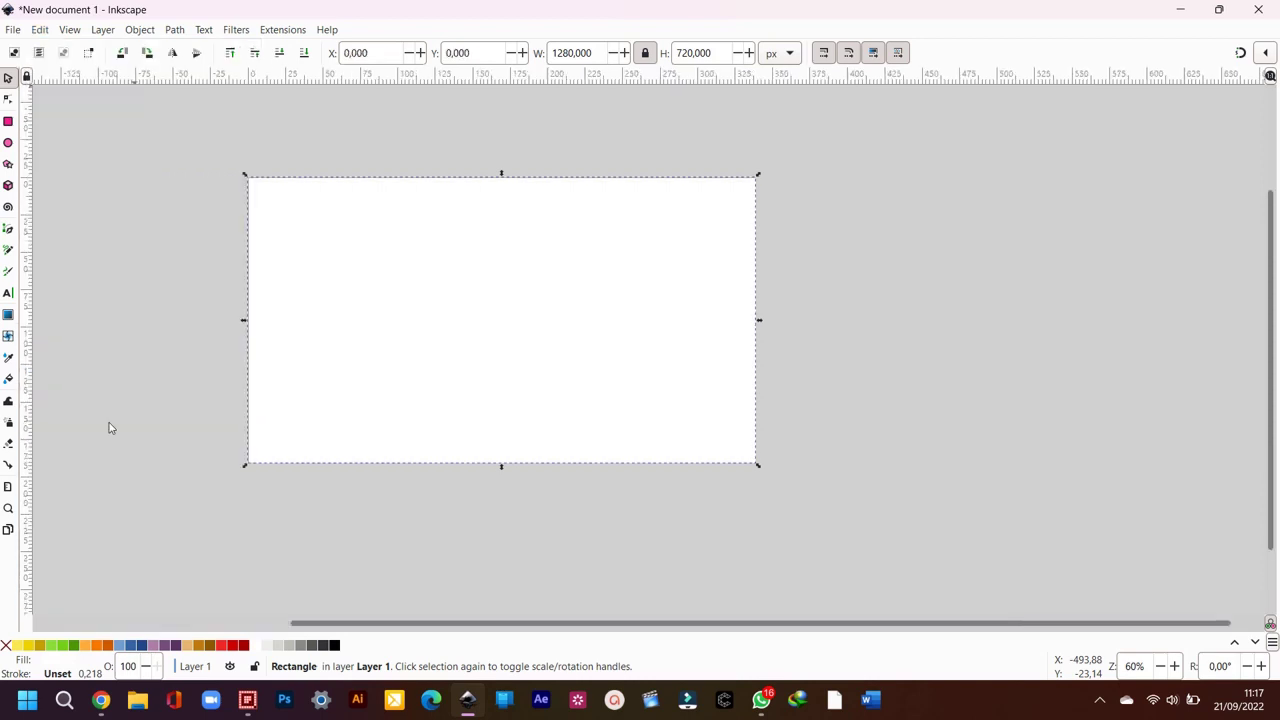
{"action": "left_click", "coordinate": [878, 292]}
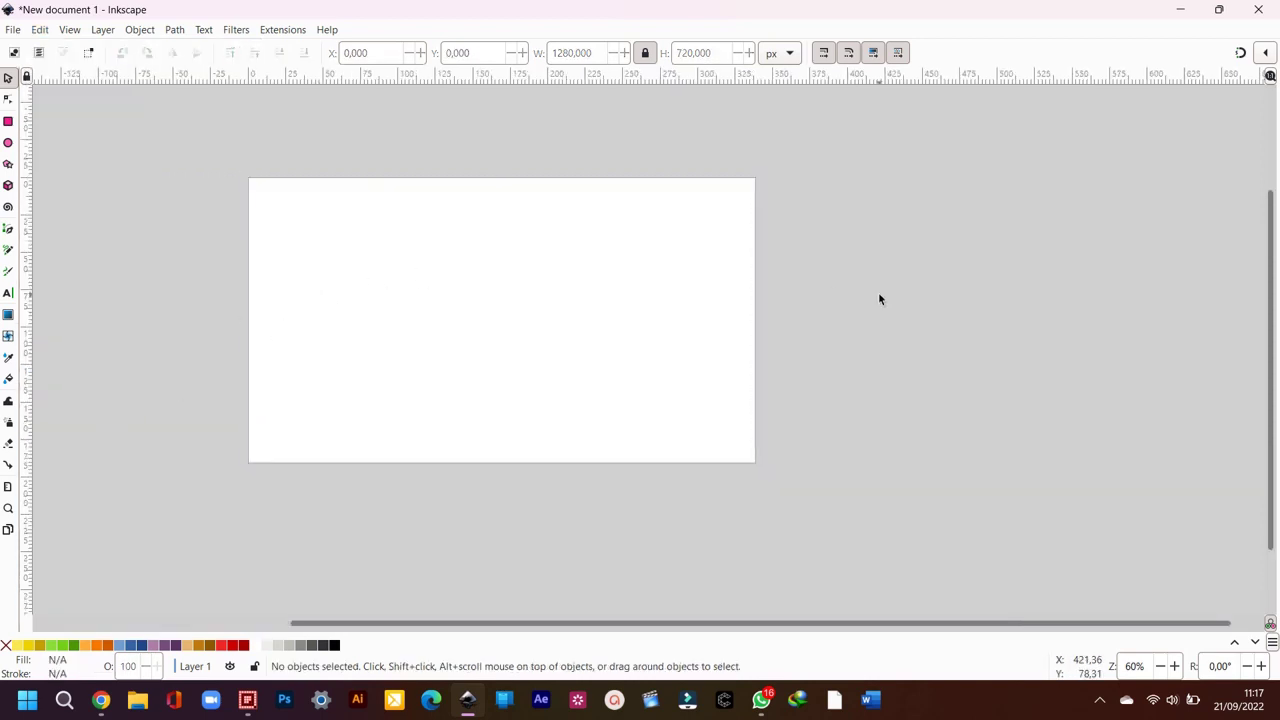
{"action": "left_click", "coordinate": [645, 305]}
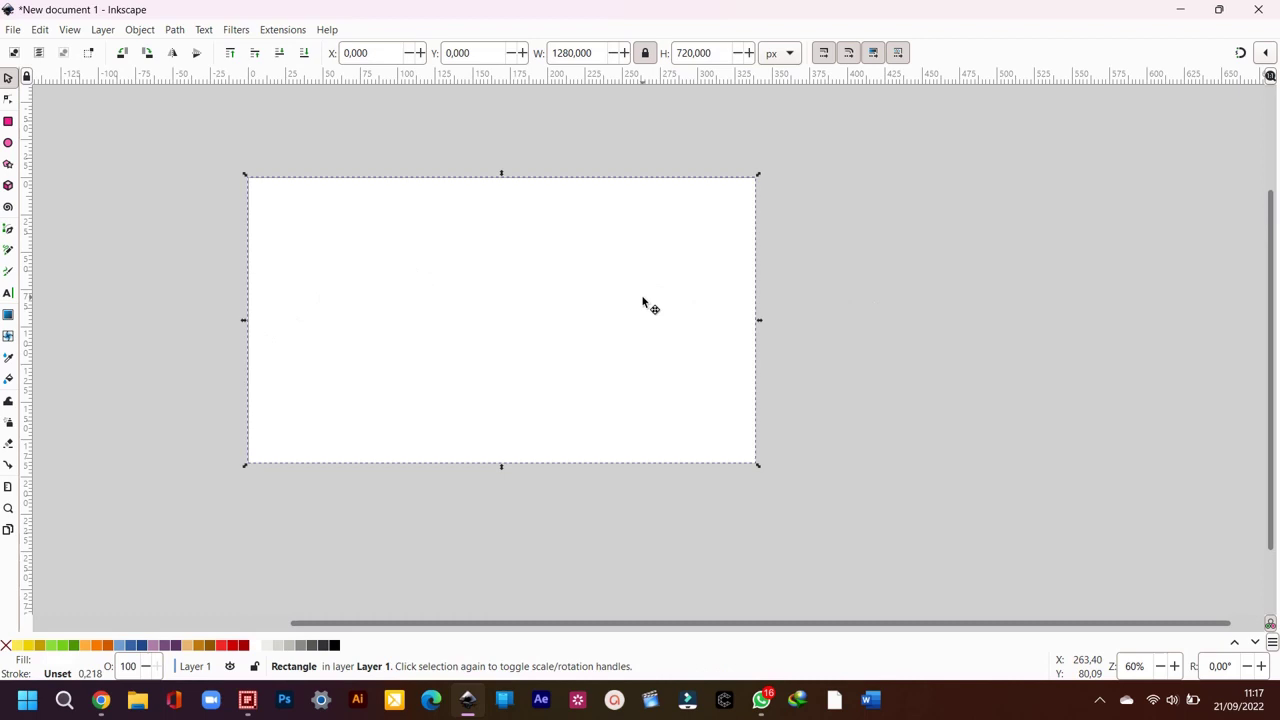
{"action": "left_click", "coordinate": [131, 290]}
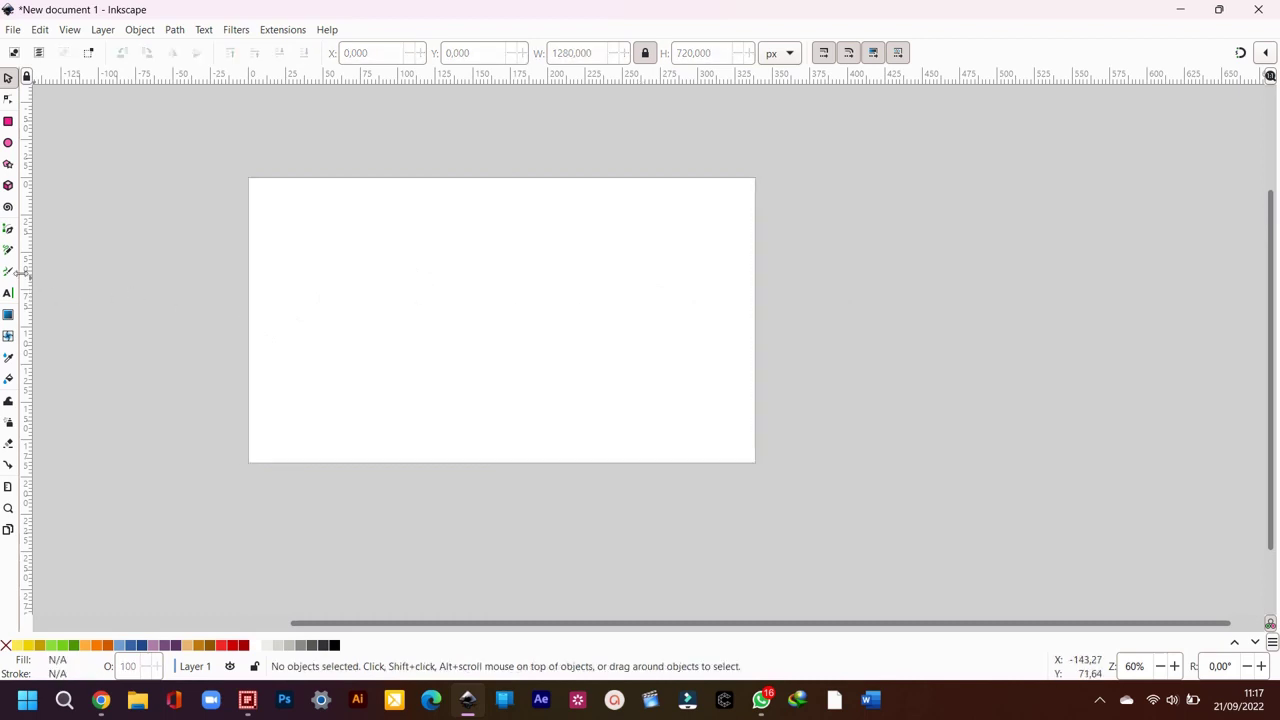
Step: Draw an eight-node Spiro Bezier S-curve from the page's left edge to its right edge
{"action": "left_click", "coordinate": [9, 232]}
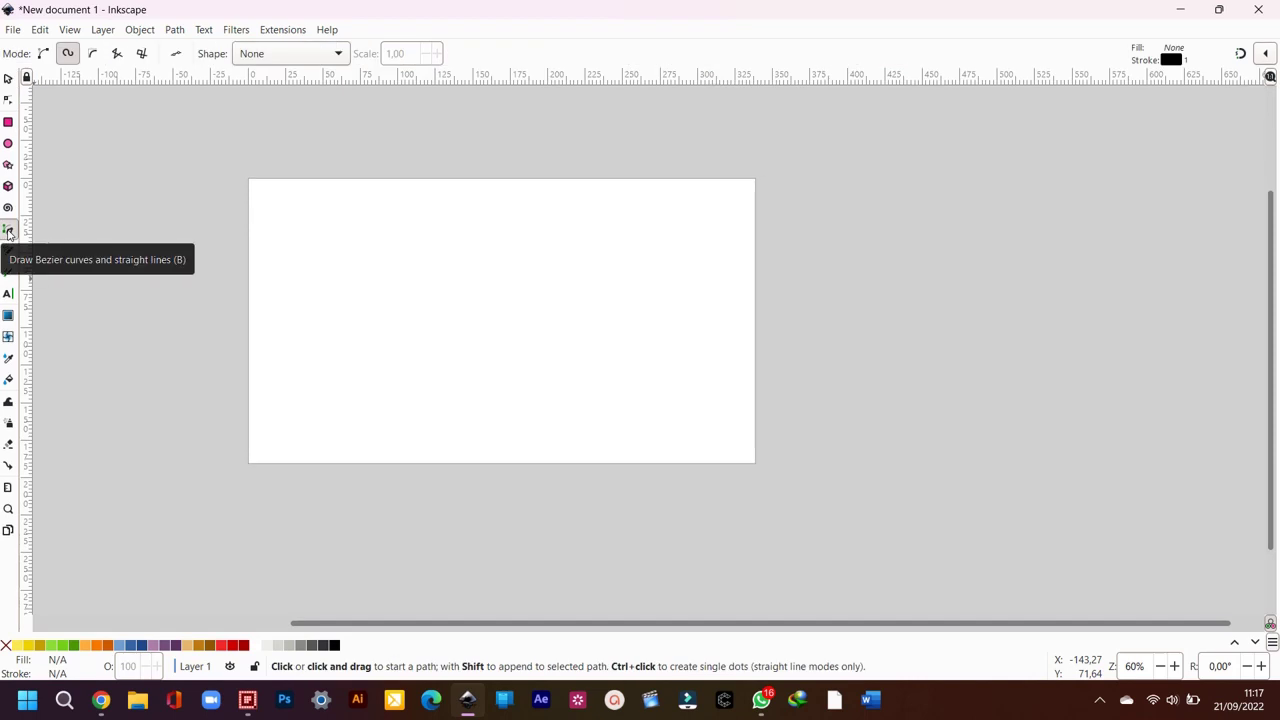
{"action": "left_click", "coordinate": [68, 55]}
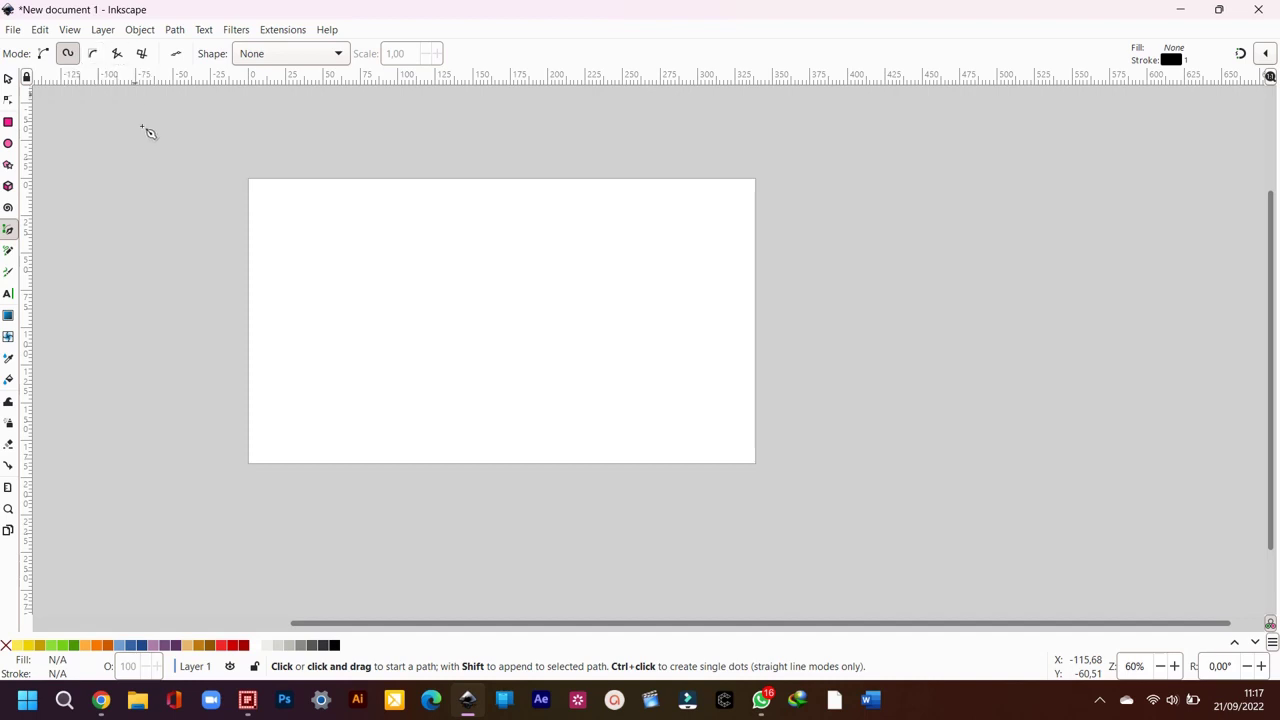
{"action": "left_click", "coordinate": [273, 265]}
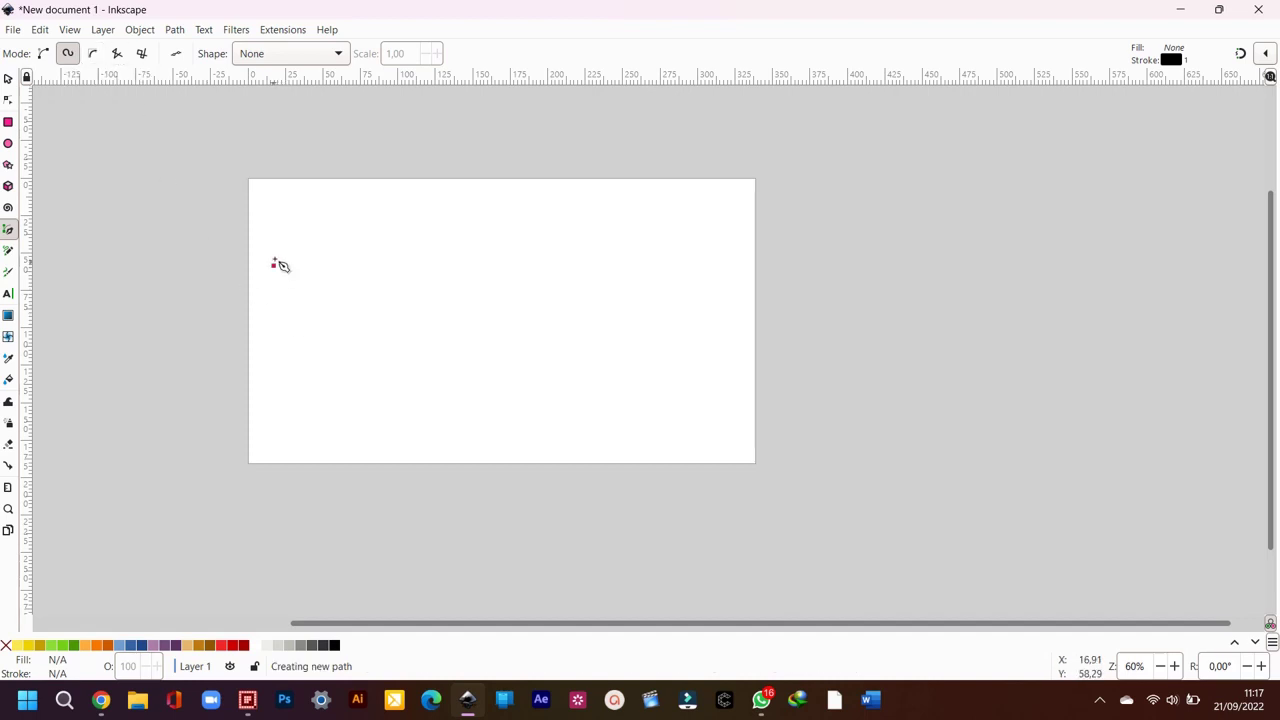
{"action": "left_click", "coordinate": [346, 231]}
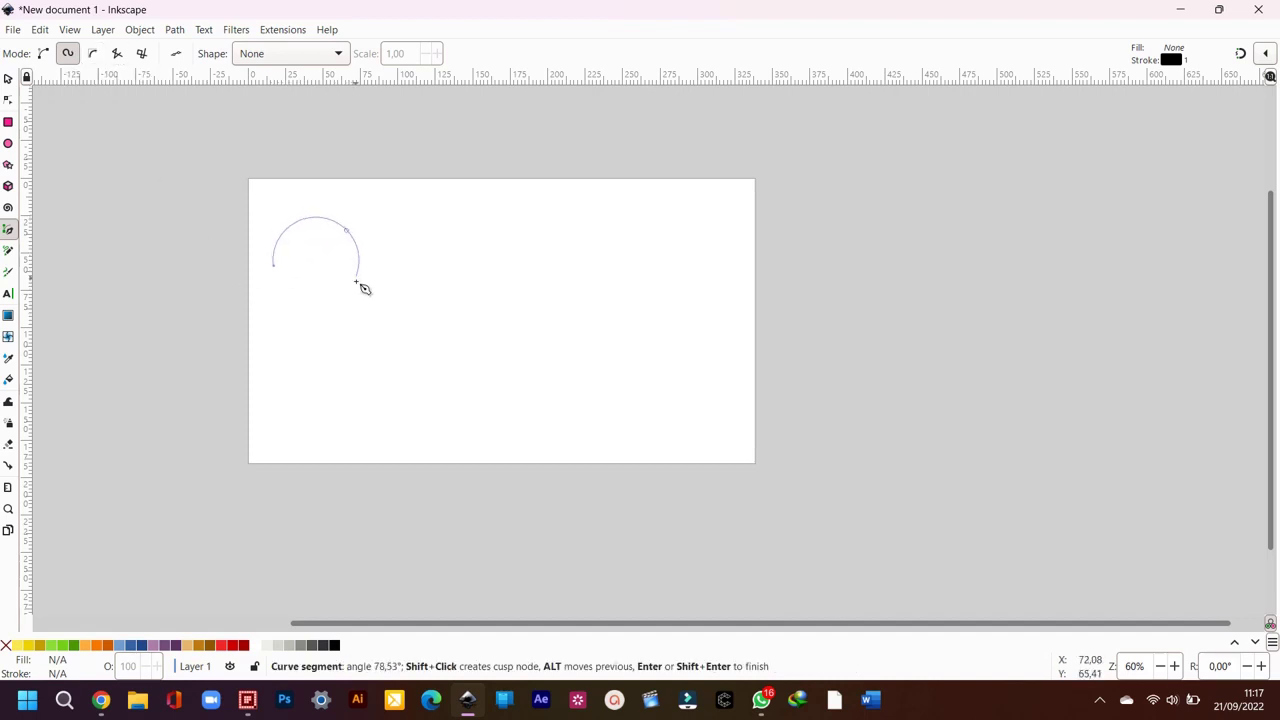
{"action": "left_click", "coordinate": [428, 306]}
{"action": "left_click", "coordinate": [509, 246]}
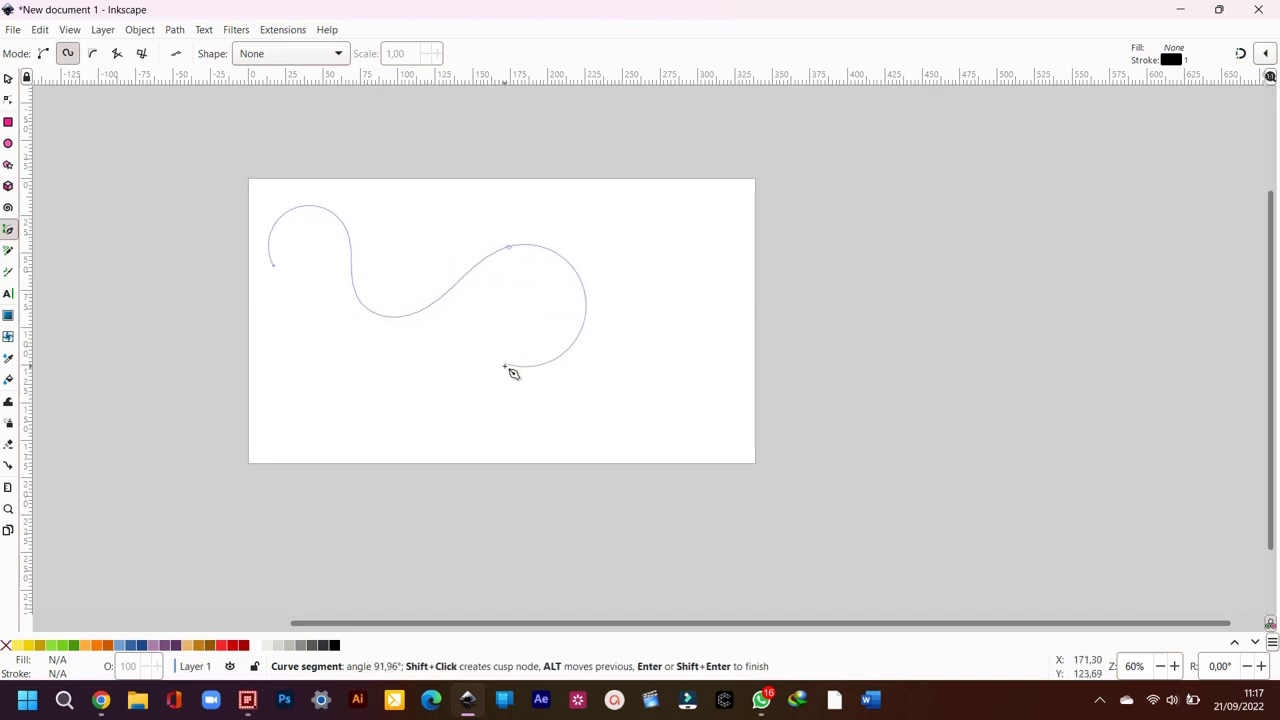
{"action": "left_click", "coordinate": [534, 437]}
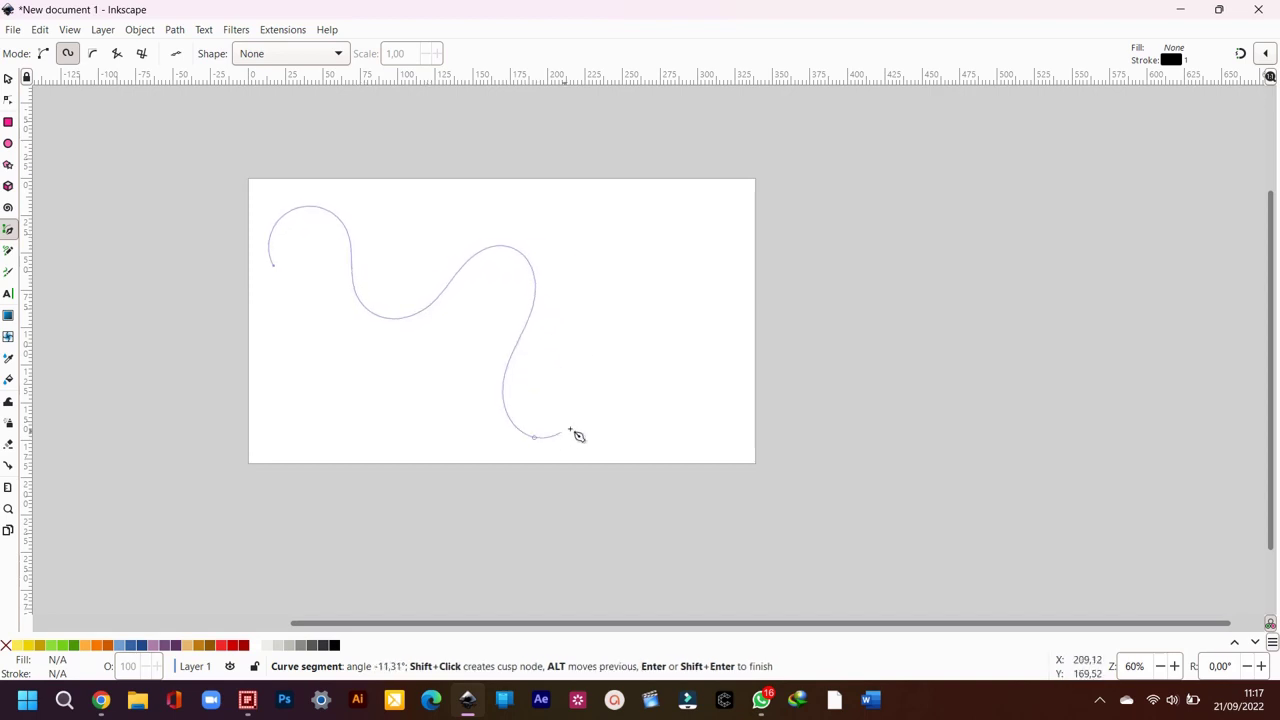
{"action": "left_click", "coordinate": [648, 276]}
{"action": "left_click", "coordinate": [702, 355]}
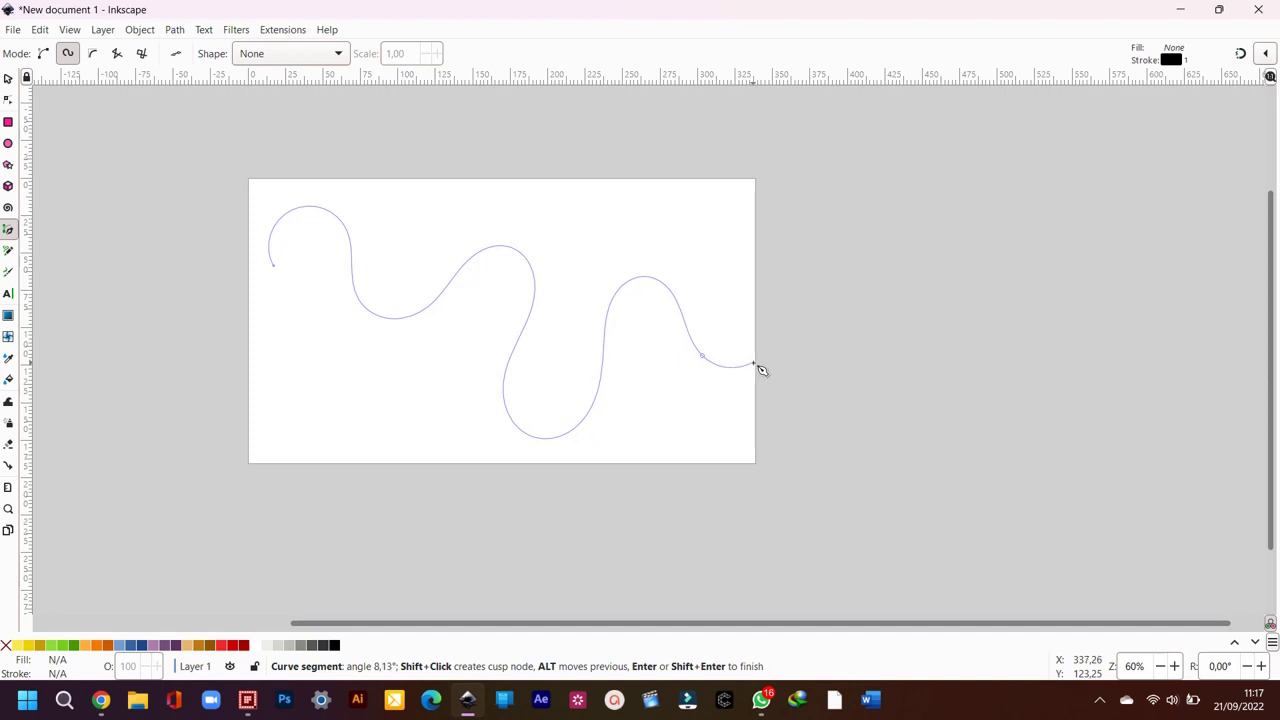
{"action": "double_click", "coordinate": [755, 365]}
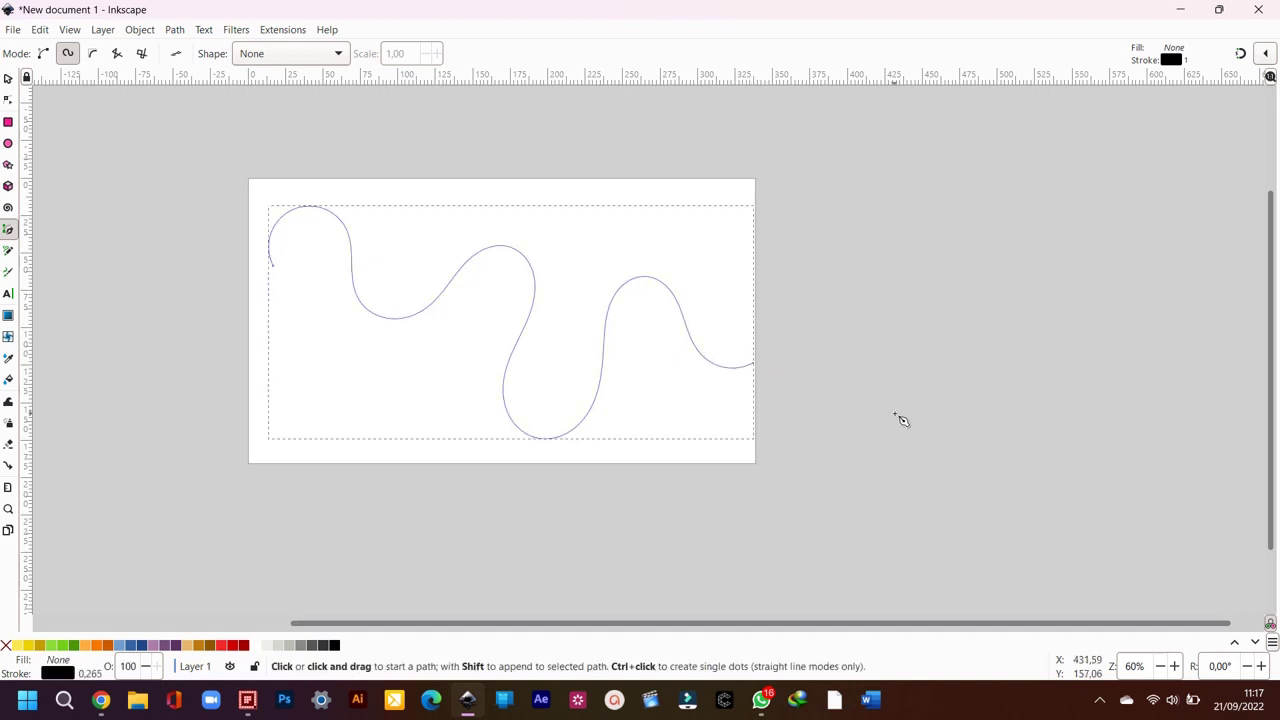
Step: Draw a second eight-node Spiro wave weaving through the first, left edge to right edge
{"action": "left_click", "coordinate": [270, 341]}
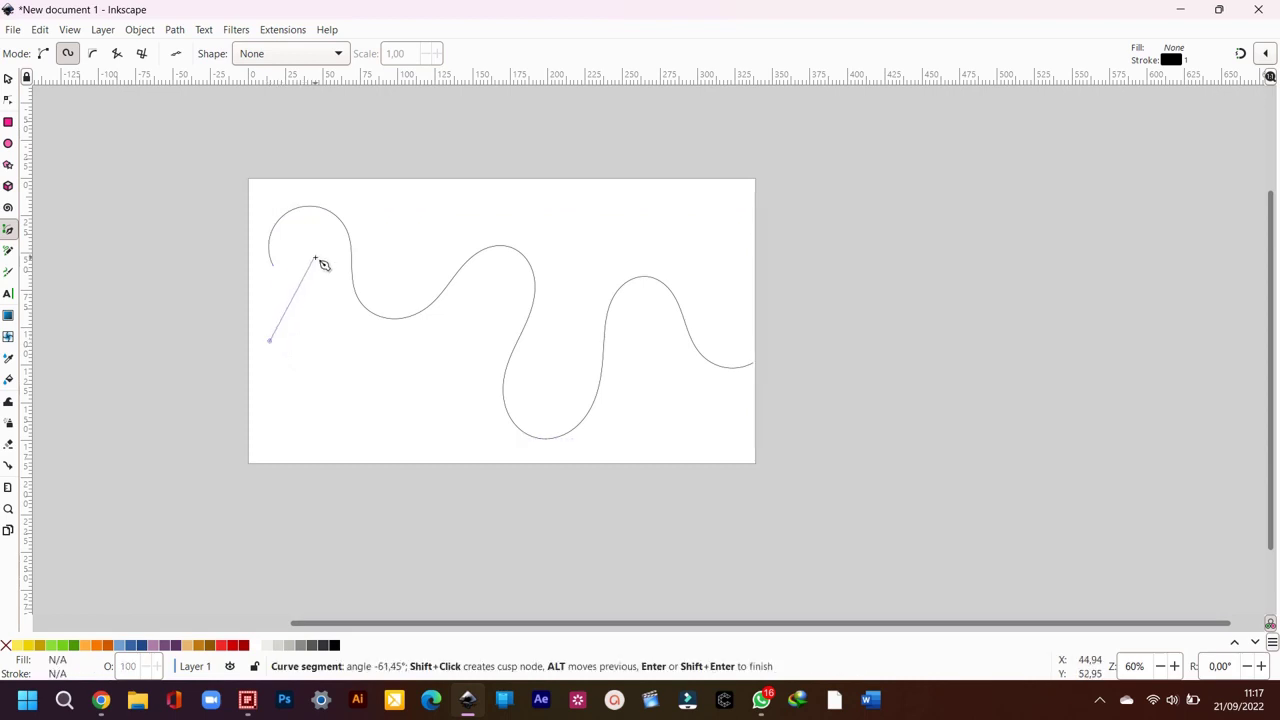
{"action": "left_click", "coordinate": [379, 273]}
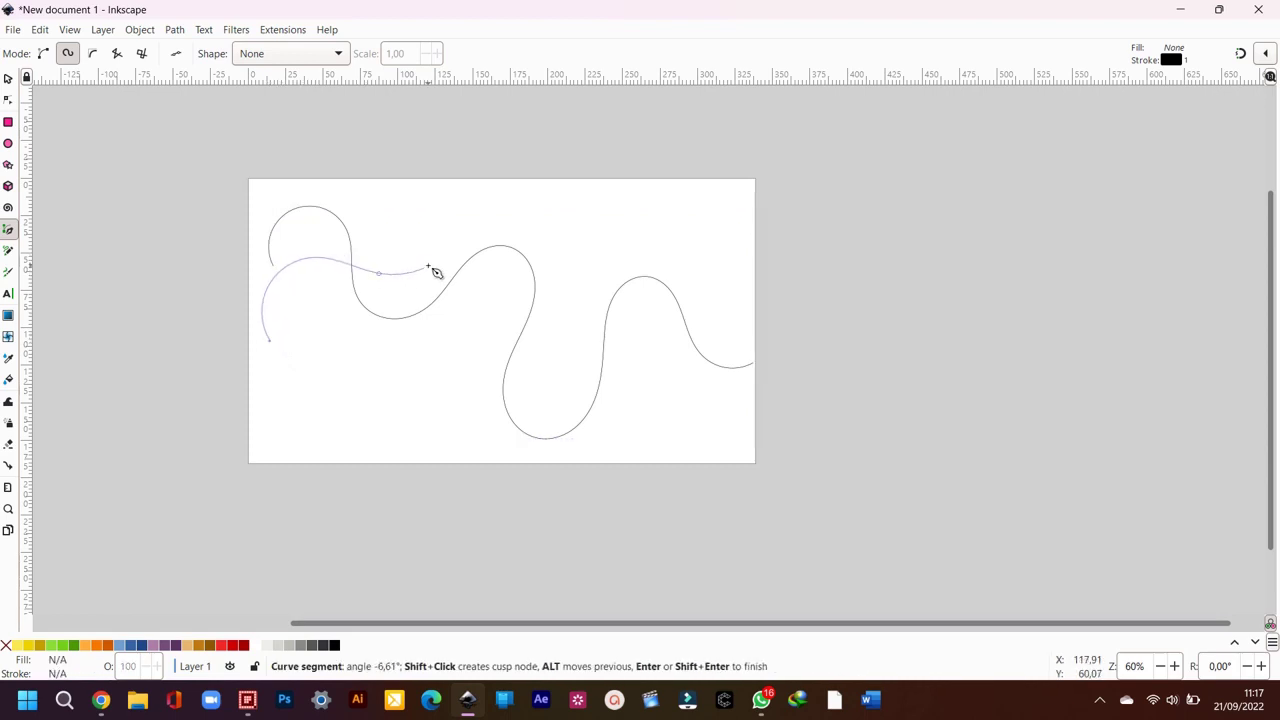
{"action": "left_click", "coordinate": [454, 229]}
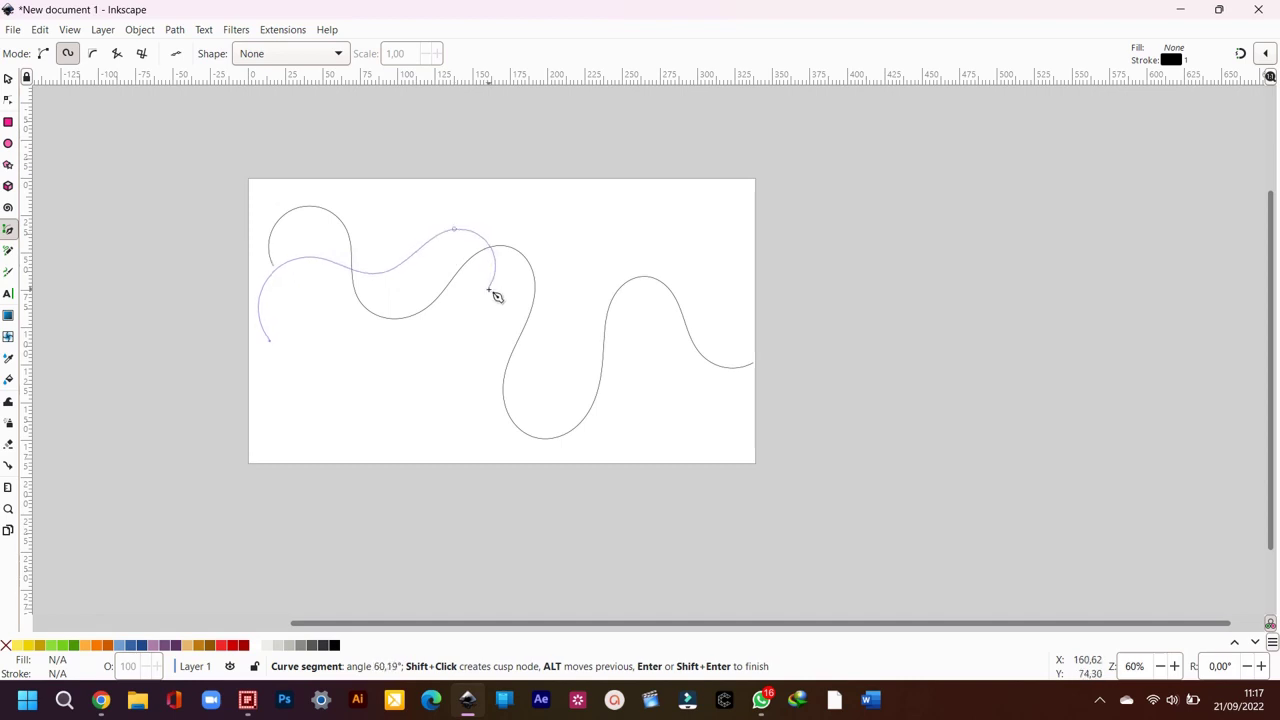
{"action": "left_click", "coordinate": [479, 366]}
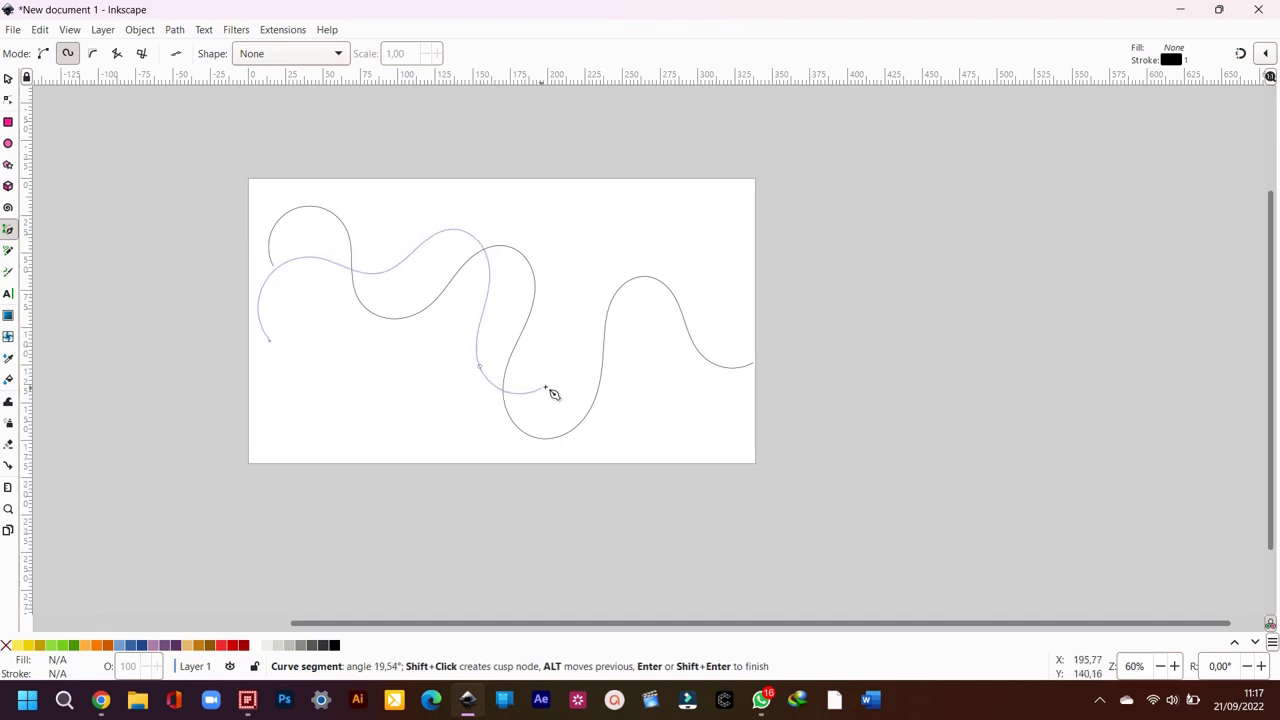
{"action": "left_click", "coordinate": [623, 349]}
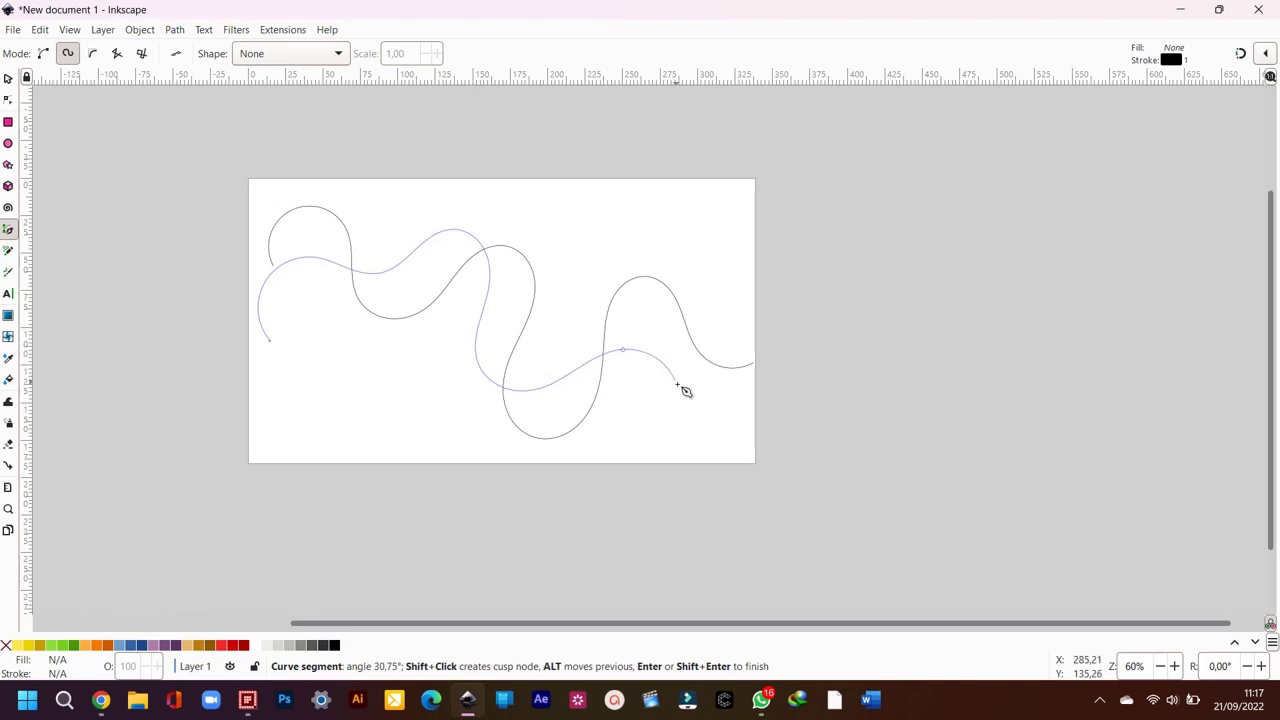
{"action": "left_click", "coordinate": [677, 385]}
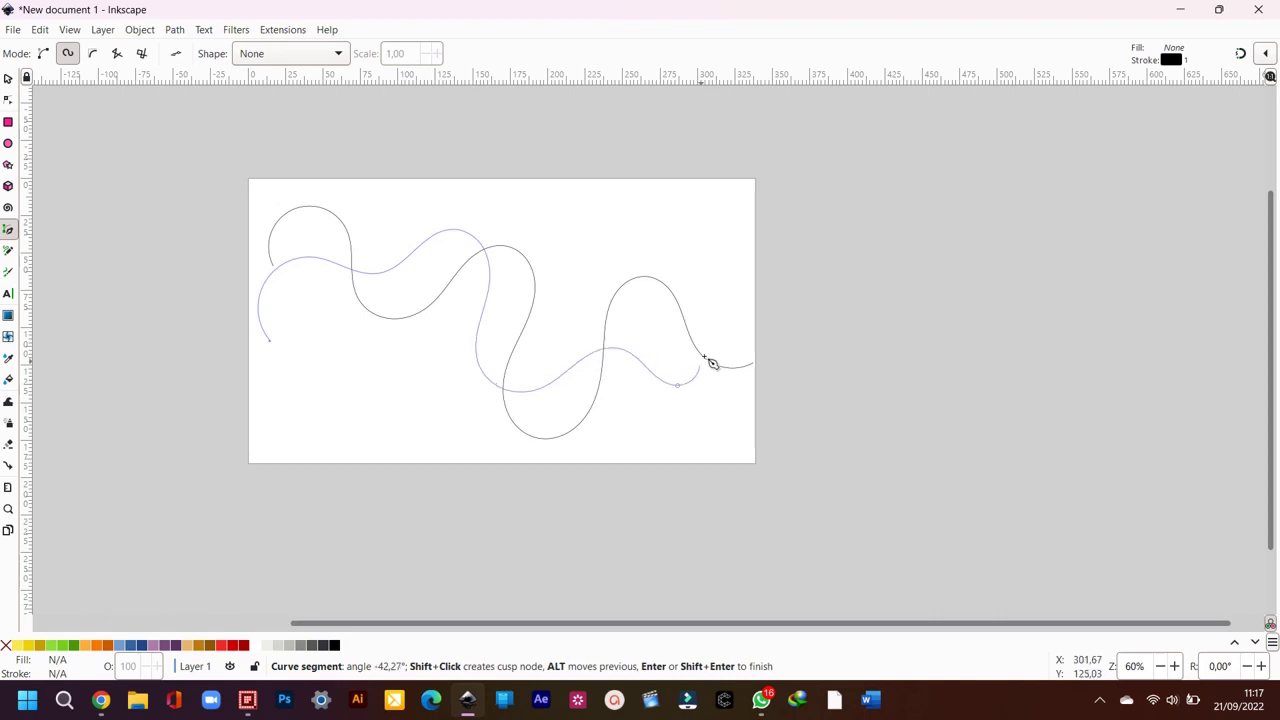
{"action": "left_click", "coordinate": [709, 283]}
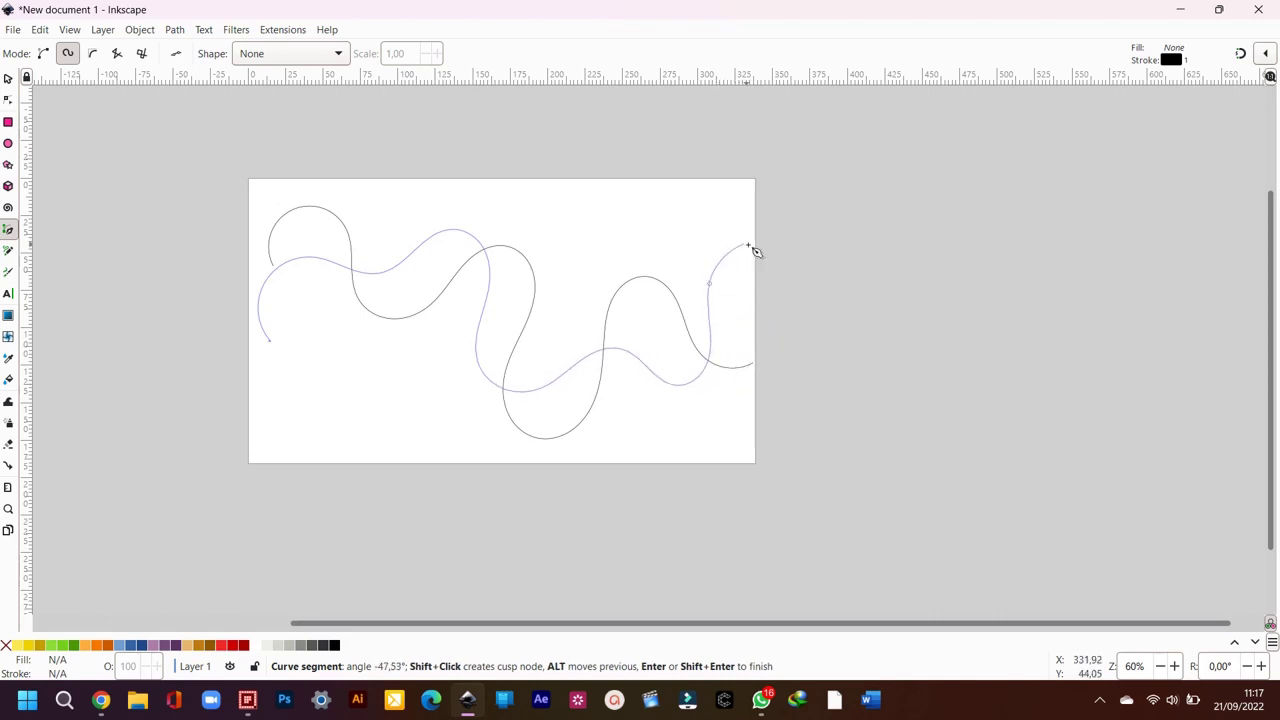
{"action": "double_click", "coordinate": [757, 248]}
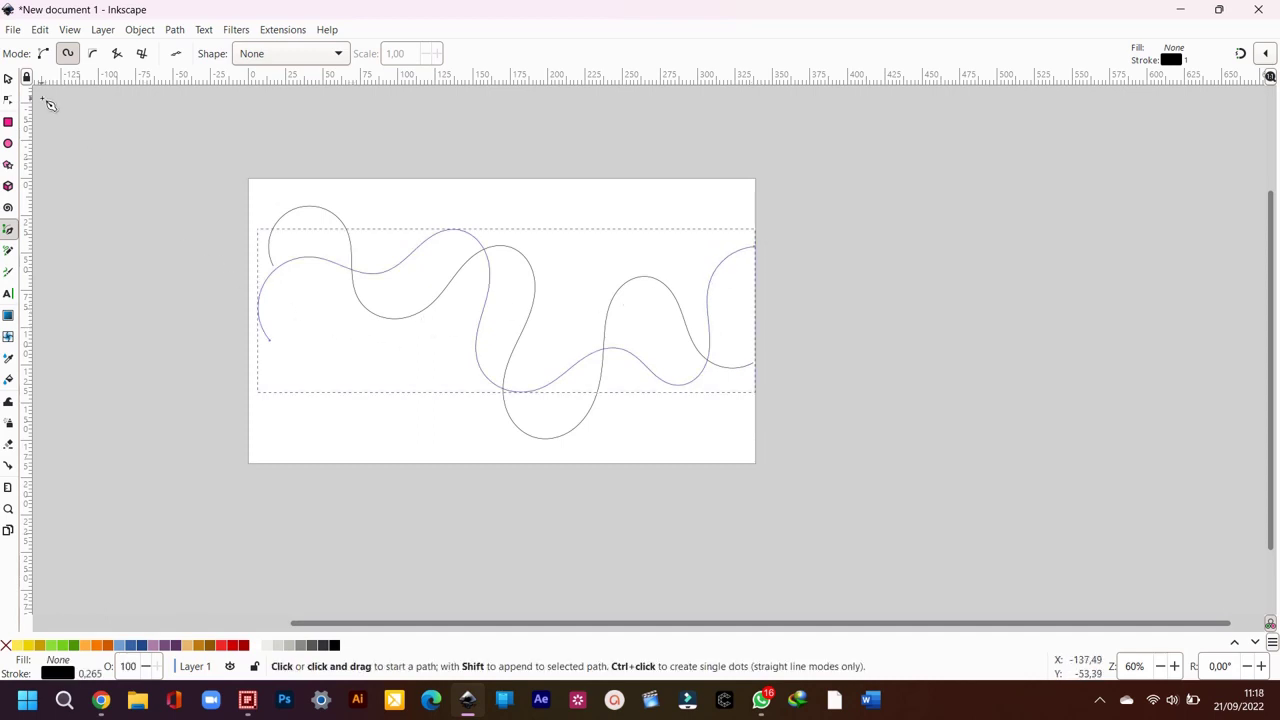
{"action": "left_click", "coordinate": [8, 99]}
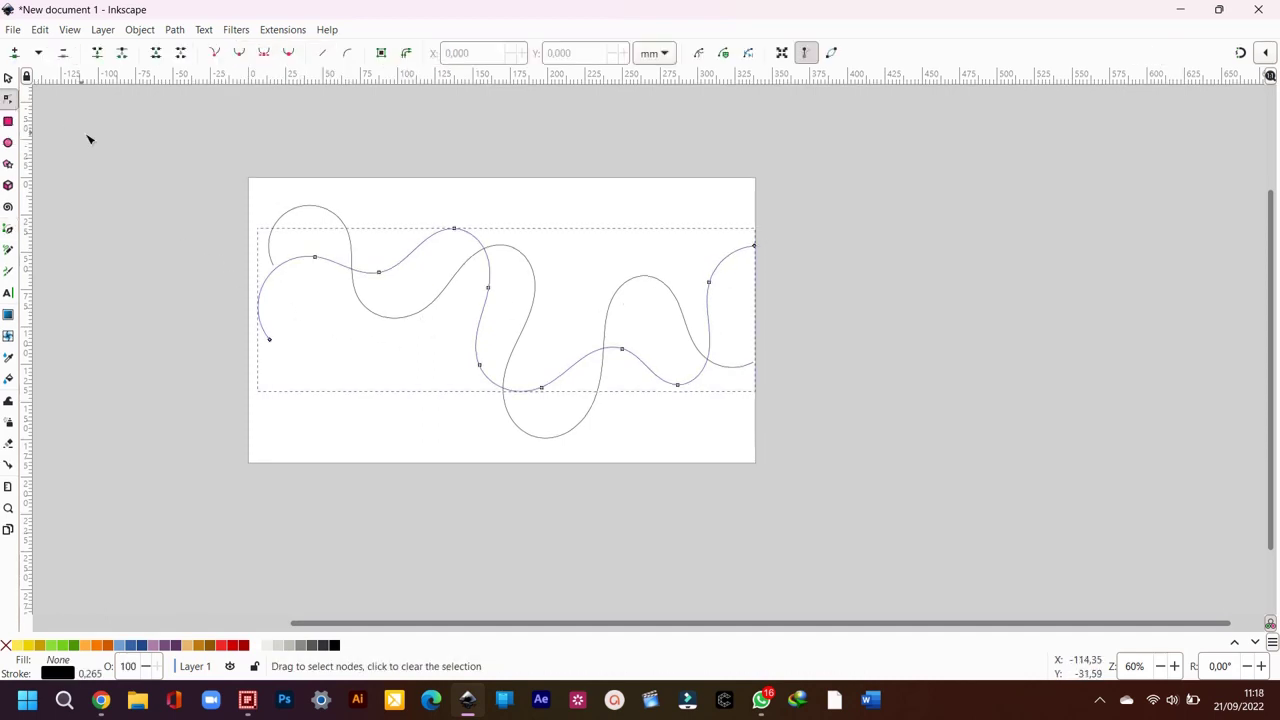
Step: Select both wavy lines and join them with Path > Combine
{"action": "left_click", "coordinate": [305, 208], "text": "shift"}
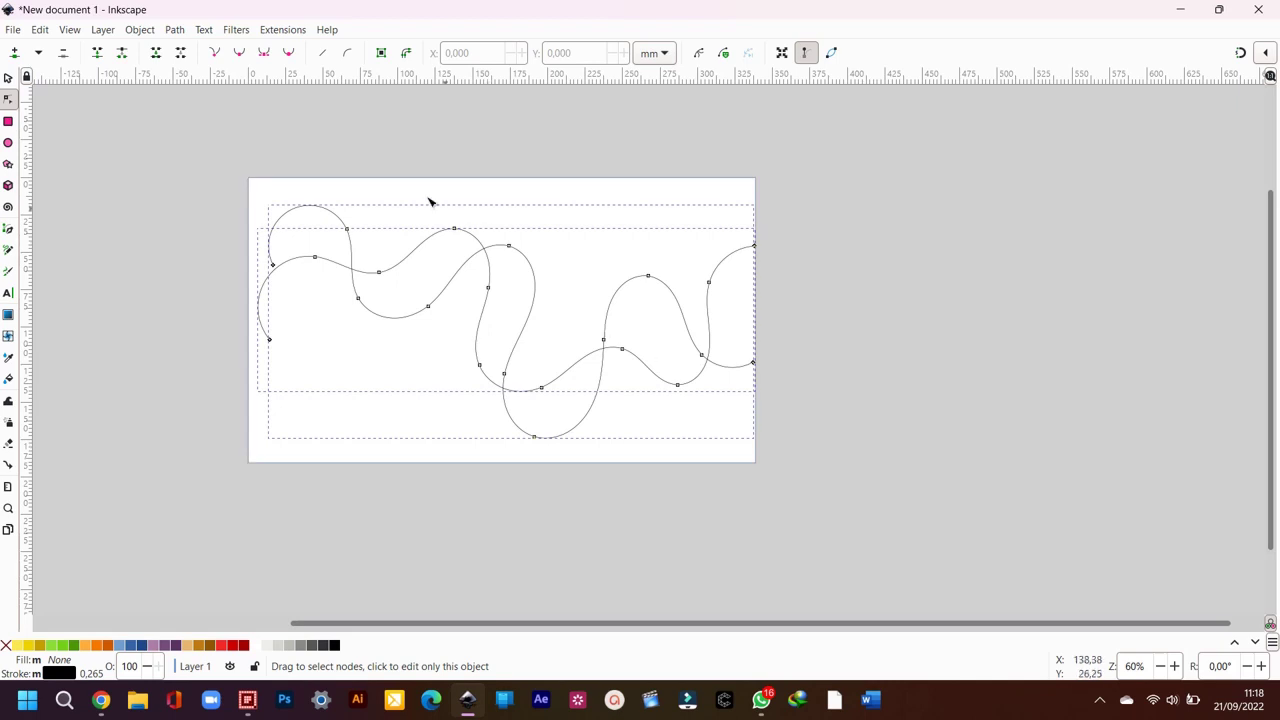
{"action": "left_click", "coordinate": [175, 30]}
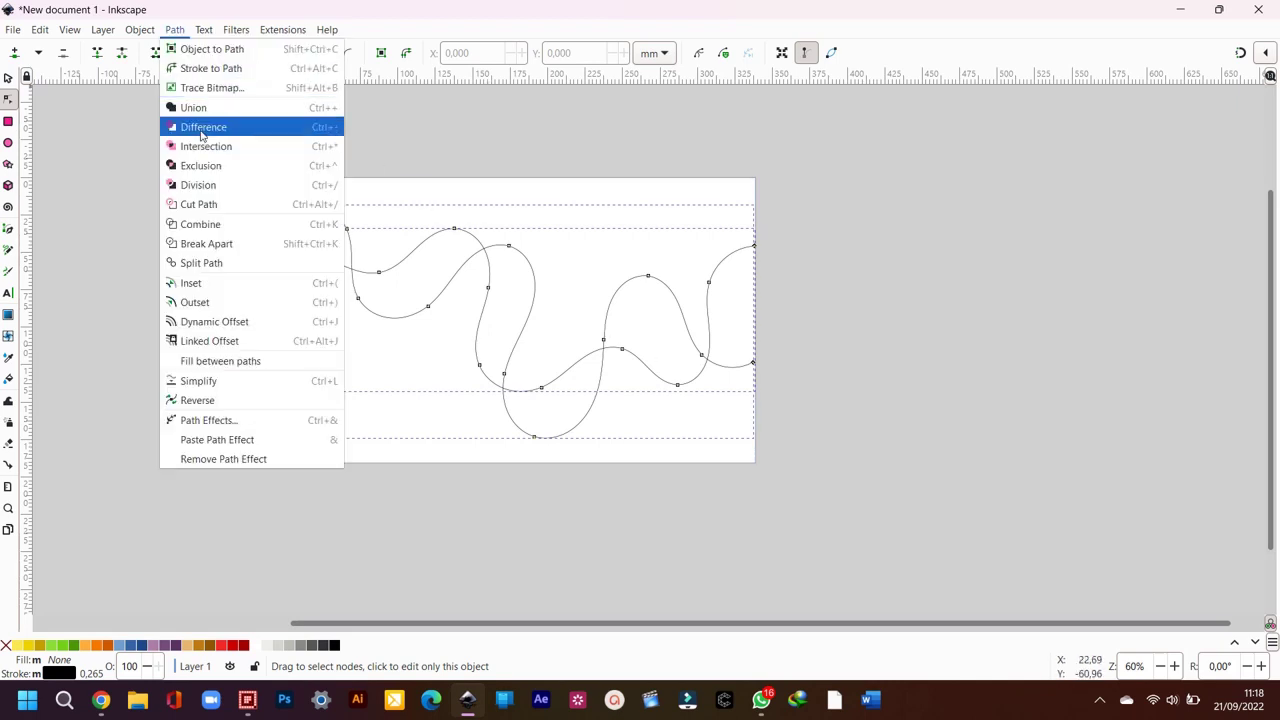
{"action": "left_click", "coordinate": [200, 224]}
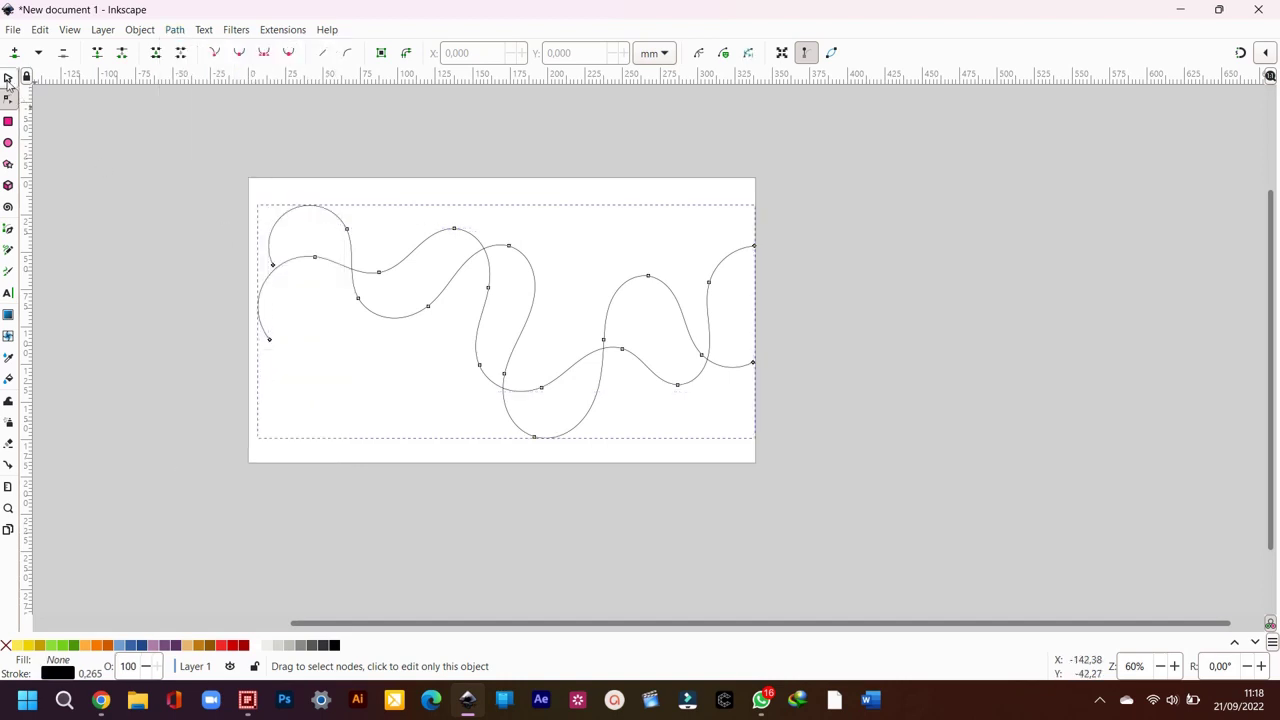
{"action": "left_click", "coordinate": [7, 79]}
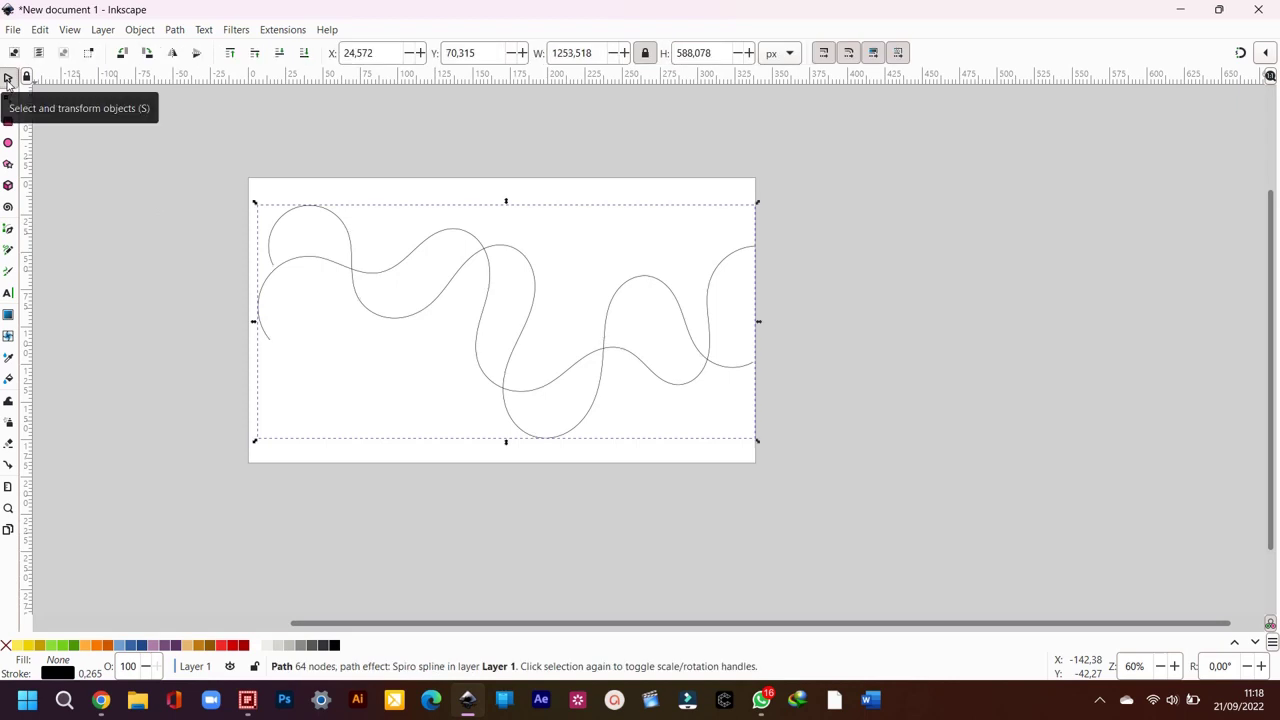
Step: Add the Interpolate Sub-Paths path effect to the combined wave path
{"action": "left_click", "coordinate": [172, 31]}
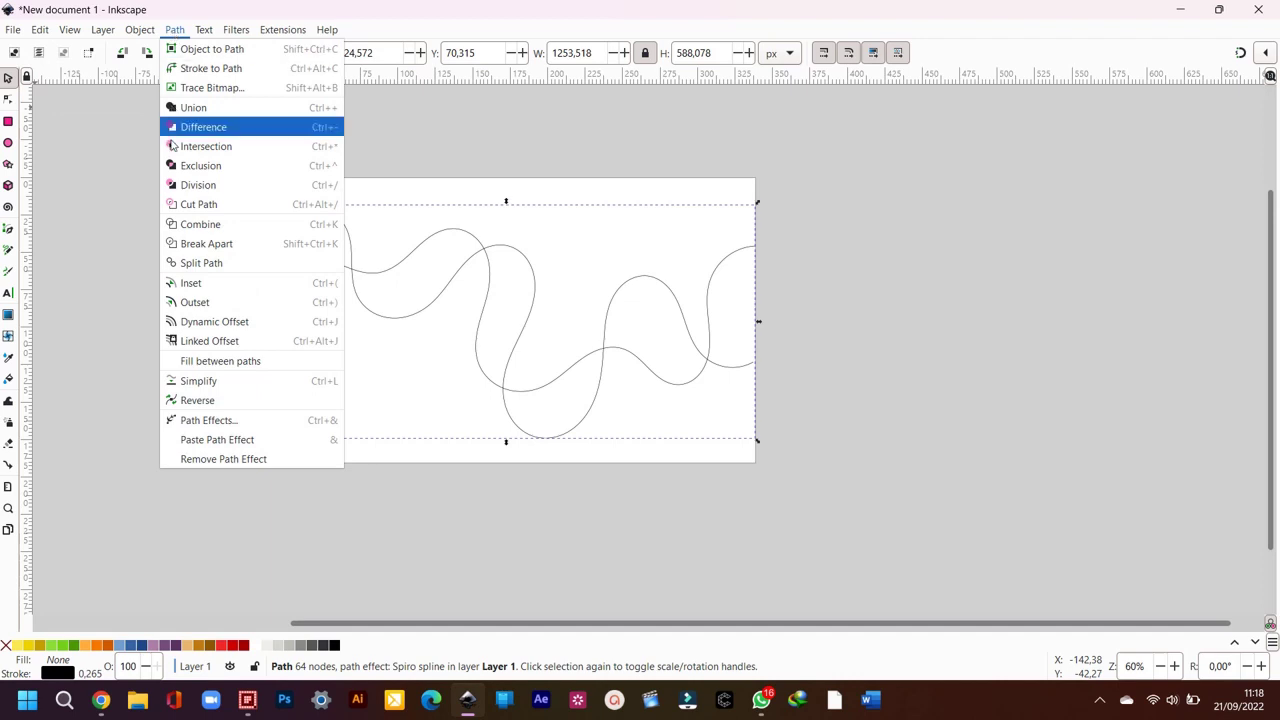
{"action": "left_click", "coordinate": [207, 420]}
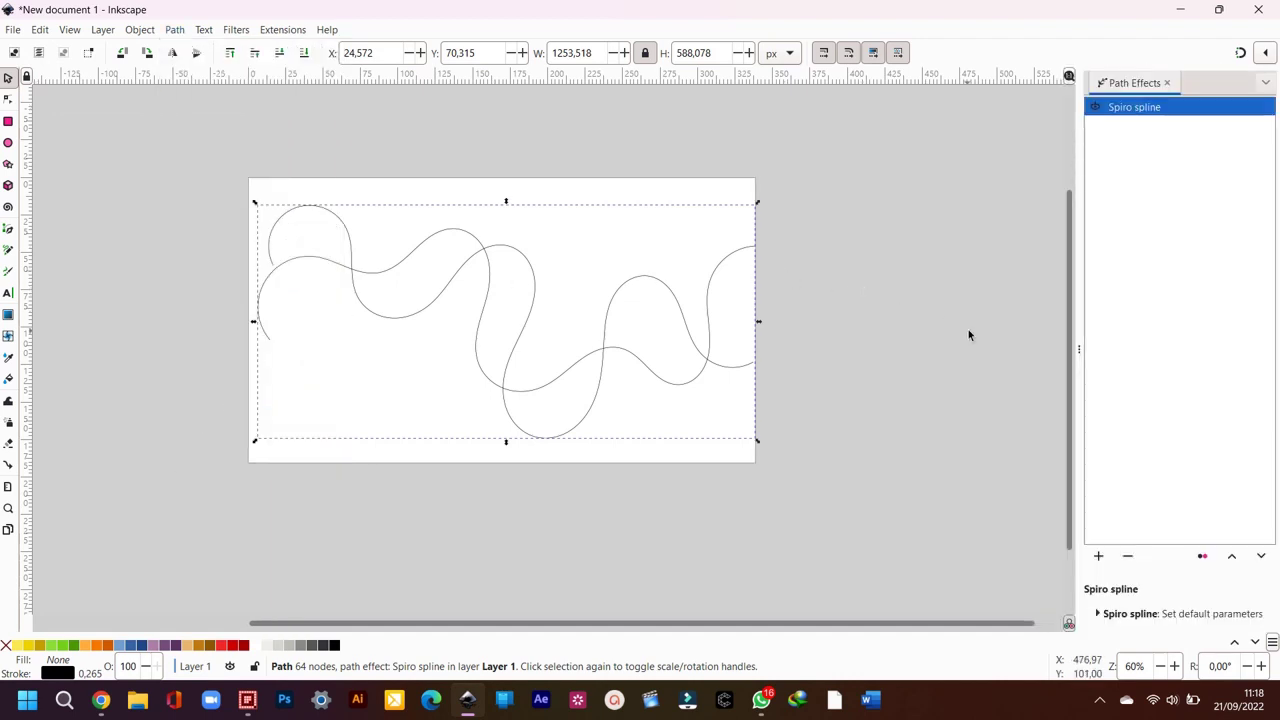
{"action": "left_click", "coordinate": [1098, 556]}
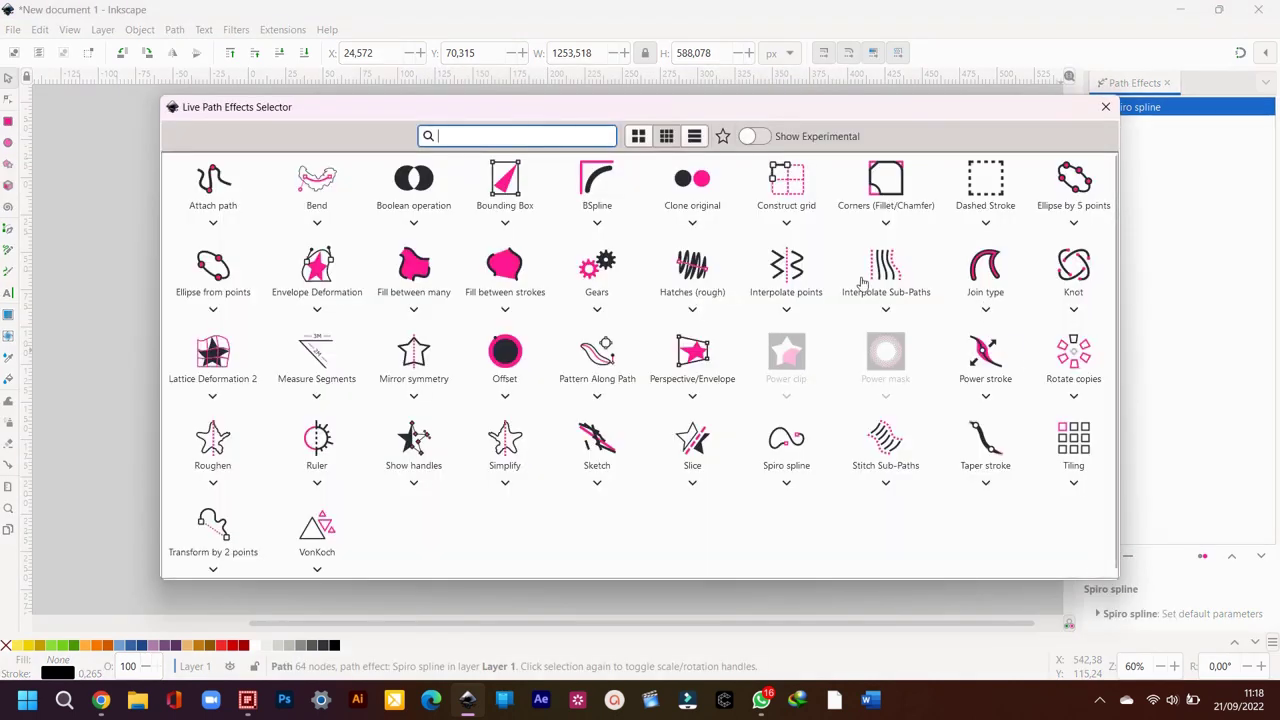
{"action": "left_click", "coordinate": [872, 277]}
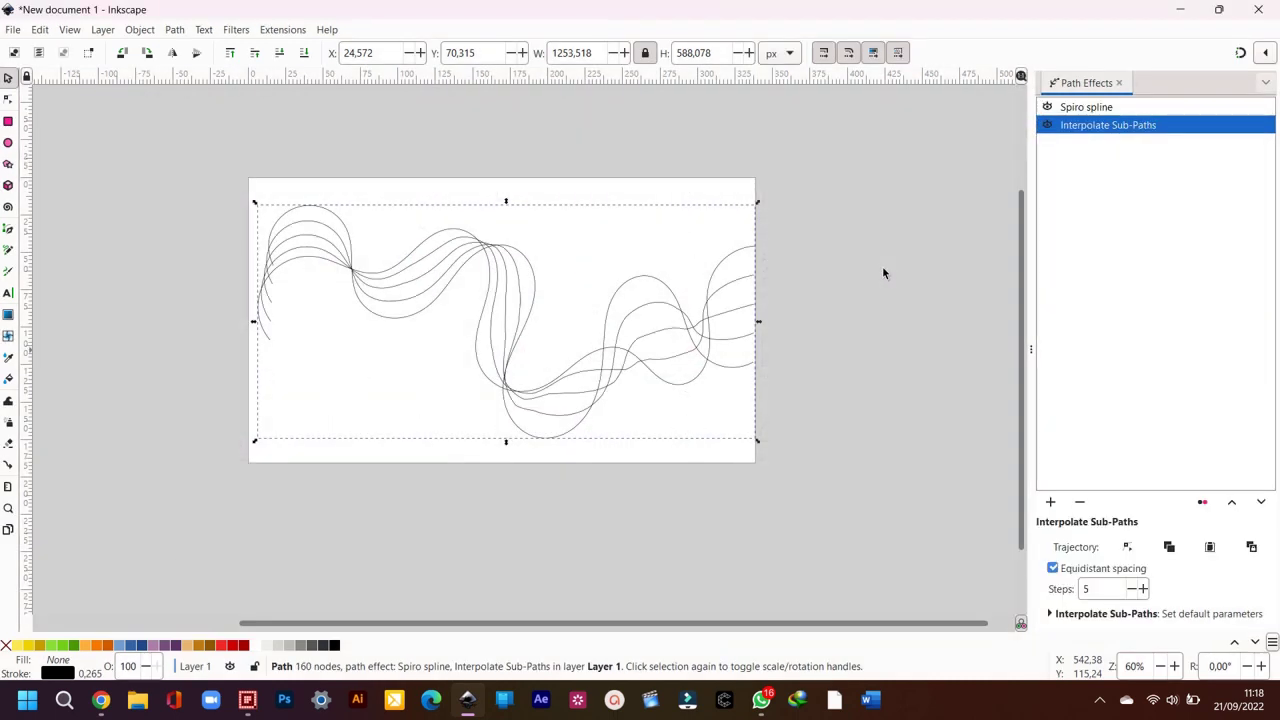
Step: Raise the Interpolate Sub-Paths steps to 27
{"action": "double_click", "coordinate": [1143, 591]}
{"action": "left_click", "coordinate": [1143, 591]}
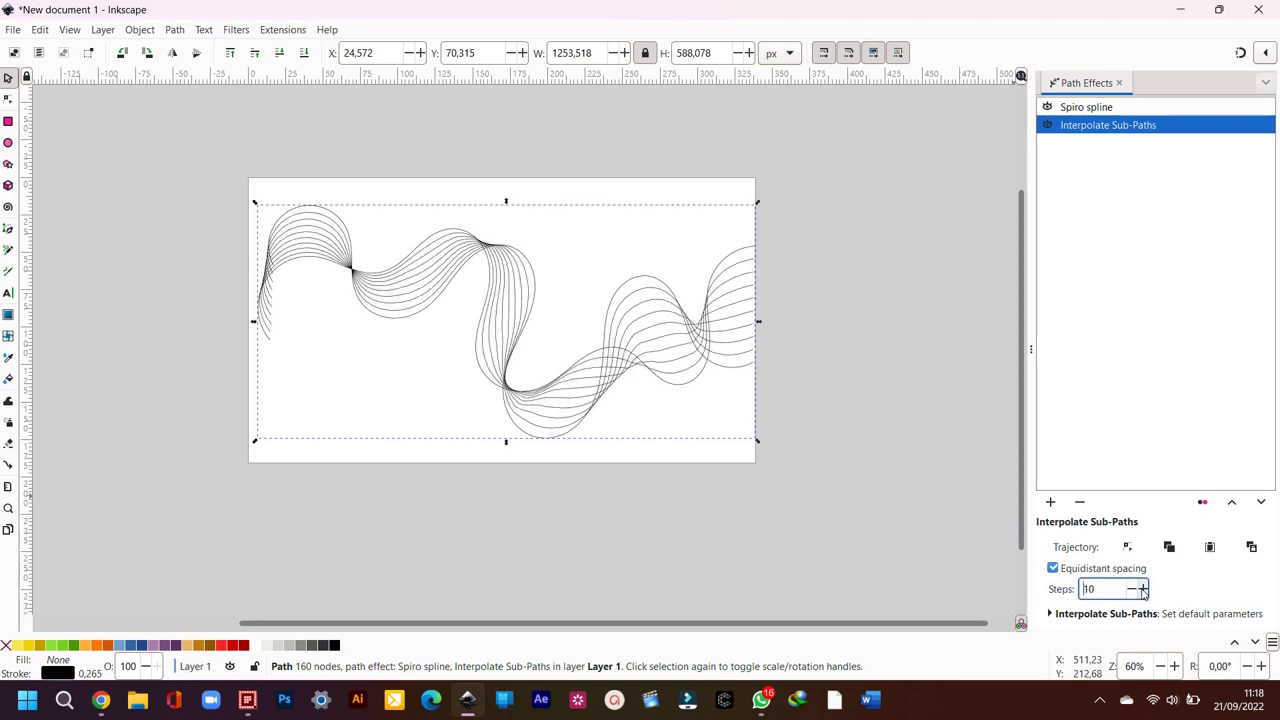
{"action": "double_click", "coordinate": [1143, 591]}
{"action": "double_click", "coordinate": [1143, 591]}
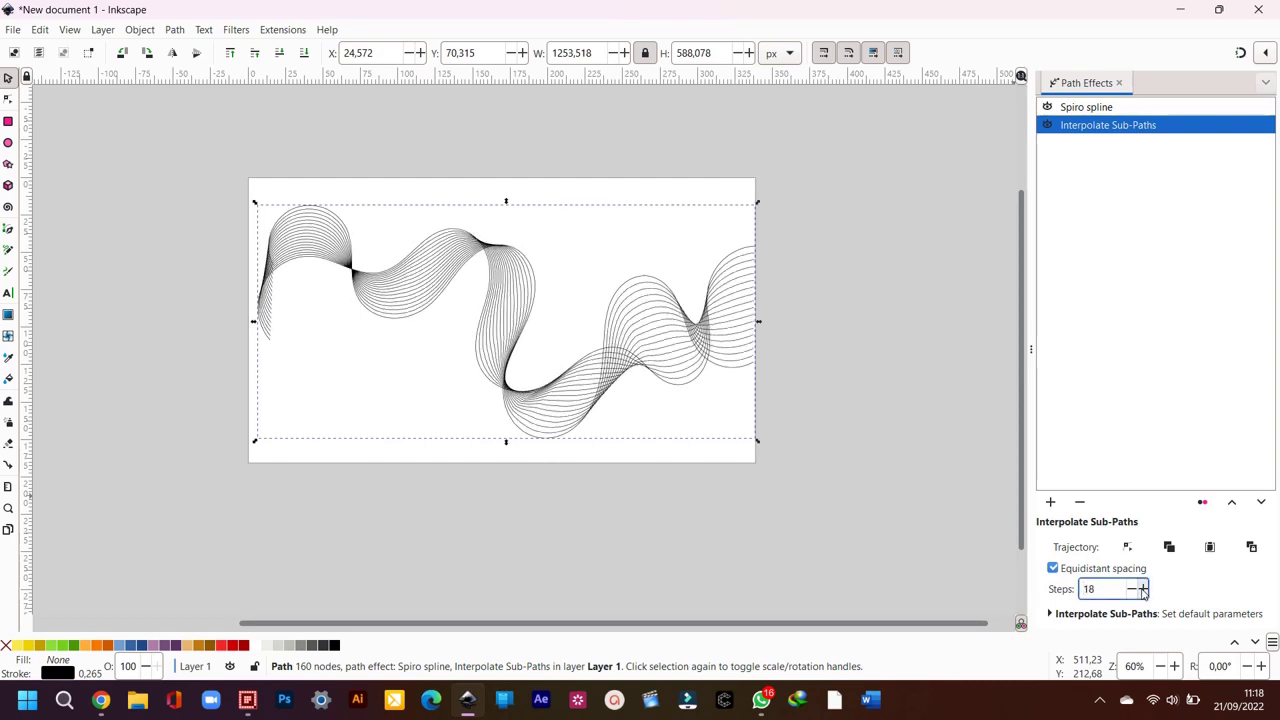
{"action": "double_click", "coordinate": [1143, 591]}
{"action": "left_click", "coordinate": [1143, 591]}
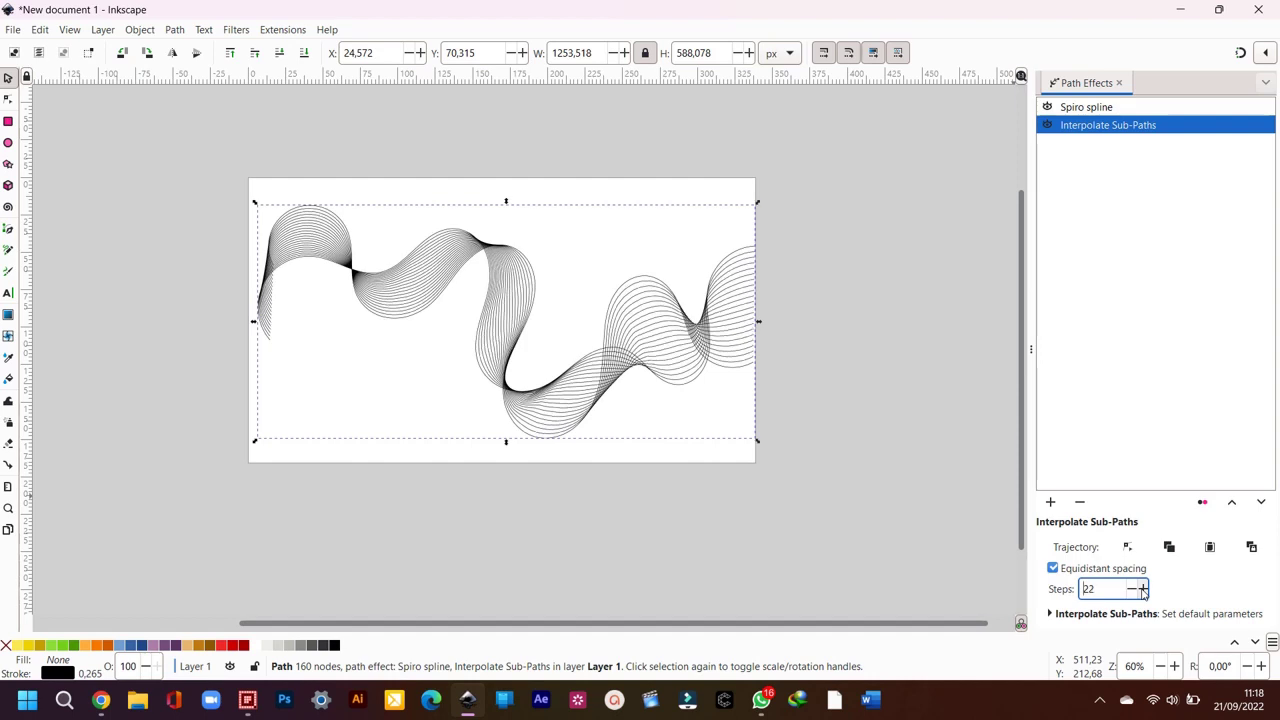
{"action": "left_click", "coordinate": [1143, 591]}
{"action": "left_click", "coordinate": [1143, 591]}
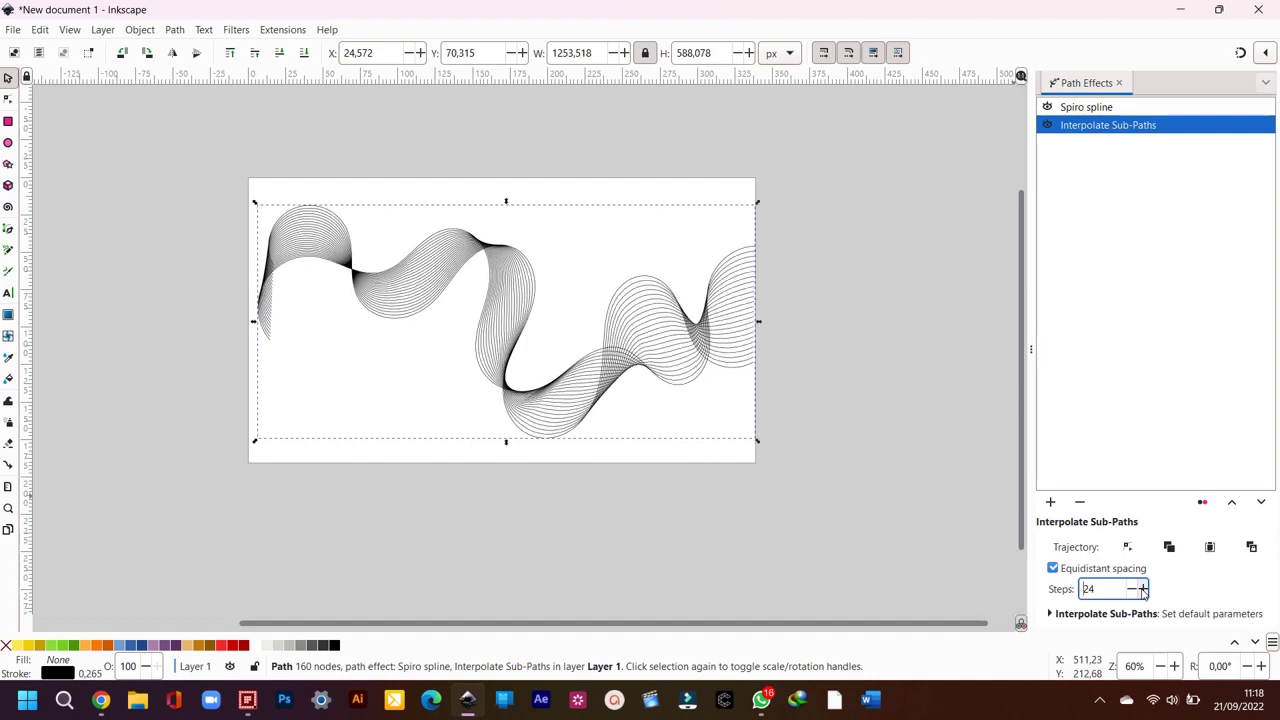
{"action": "left_click", "coordinate": [1143, 591]}
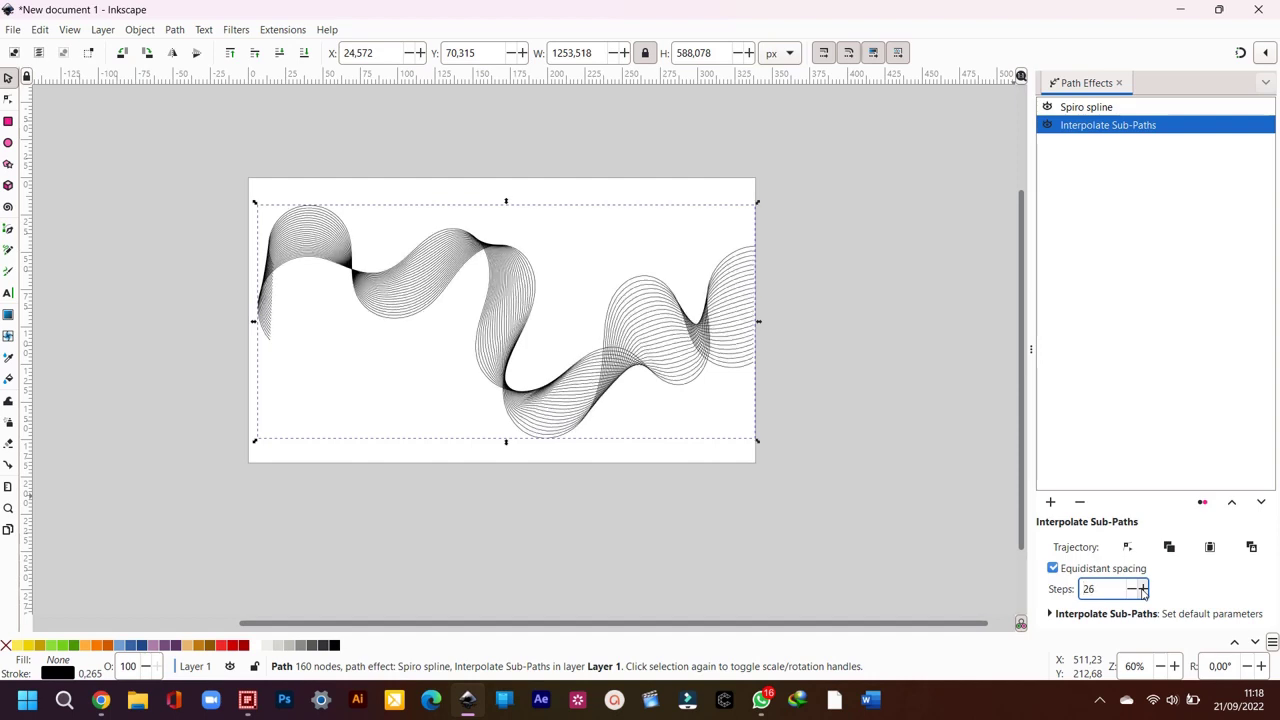
{"action": "left_click", "coordinate": [1143, 591]}
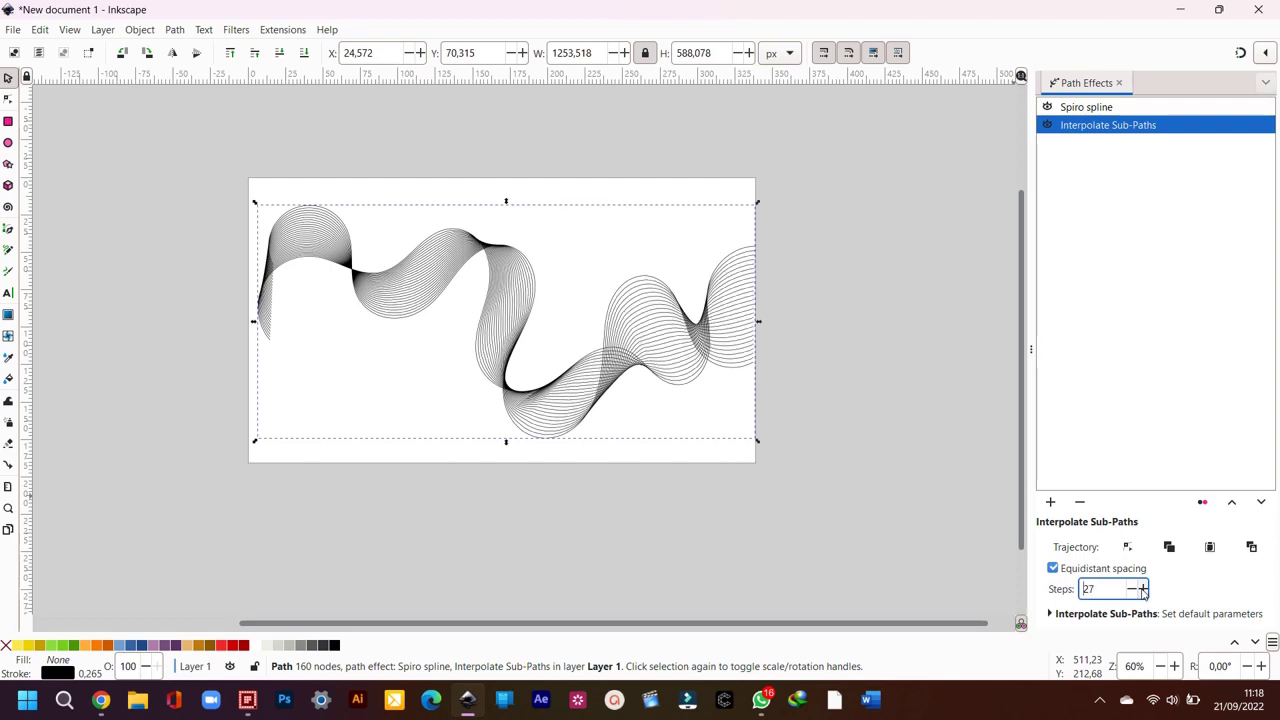
Step: Preview the blend, then reselect it and nudge it slightly left and down
{"action": "scroll", "coordinate": [783, 373], "scroll_direction": "up", "scroll_amount": 1}
{"action": "left_click", "coordinate": [784, 378]}
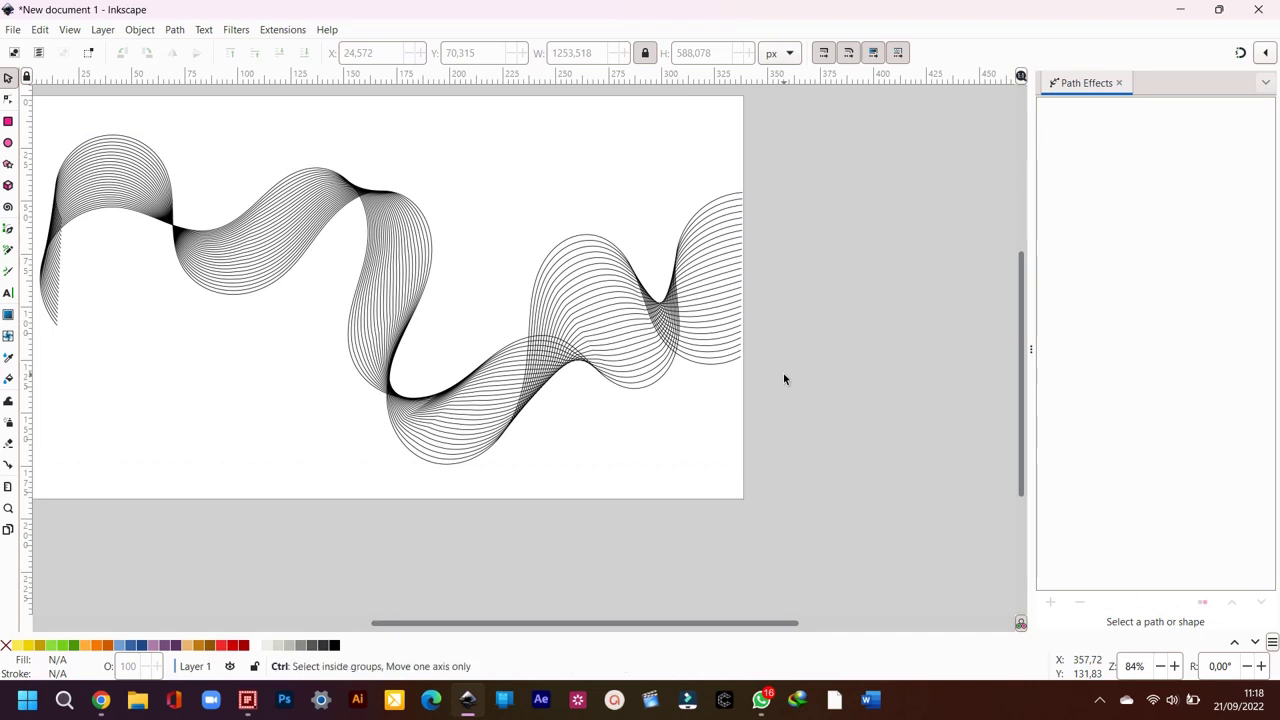
{"action": "scroll", "coordinate": [783, 373], "scroll_direction": "down", "scroll_amount": 1}
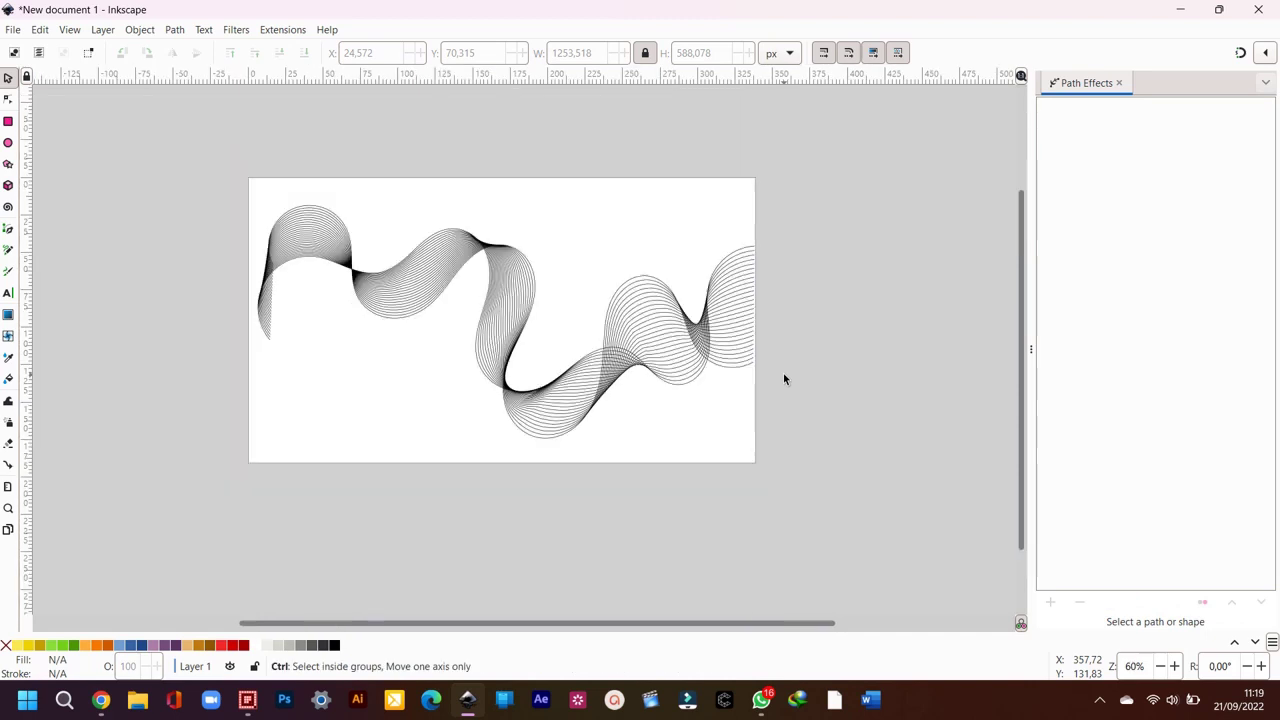
{"action": "left_click", "coordinate": [677, 372]}
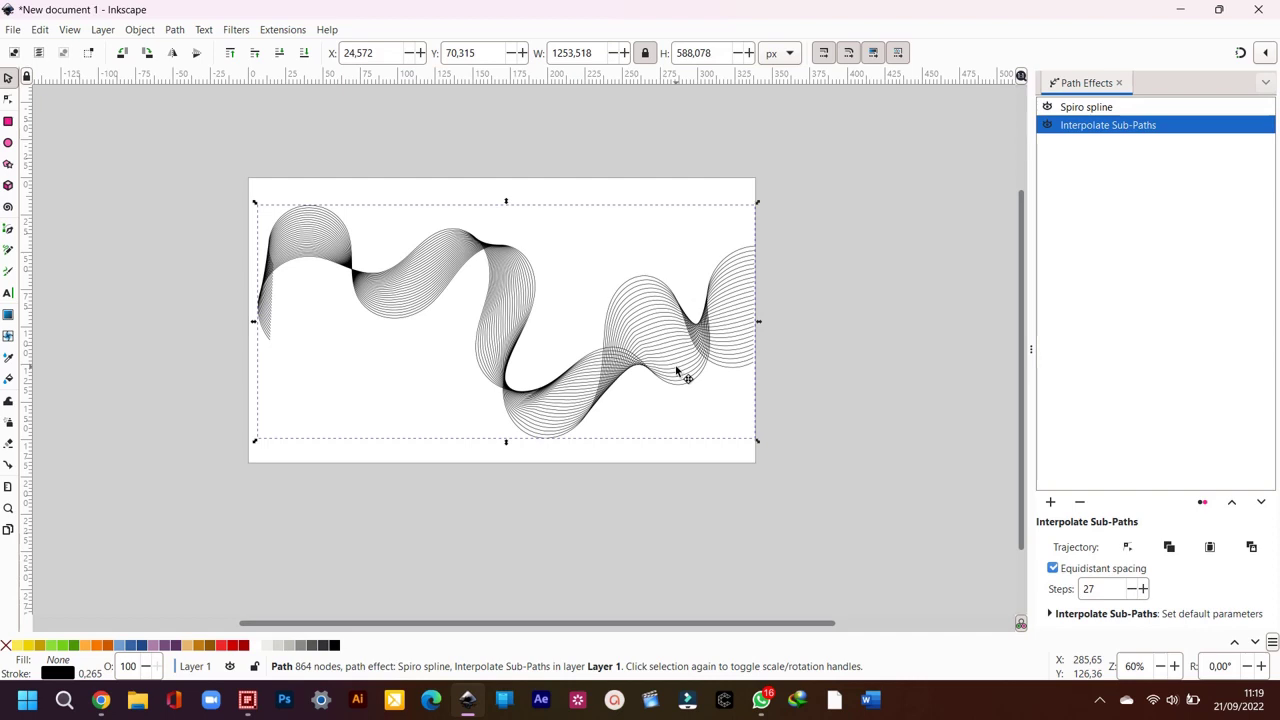
{"action": "left_click_drag", "start_coordinate": [676, 370], "coordinate": [668, 372]}
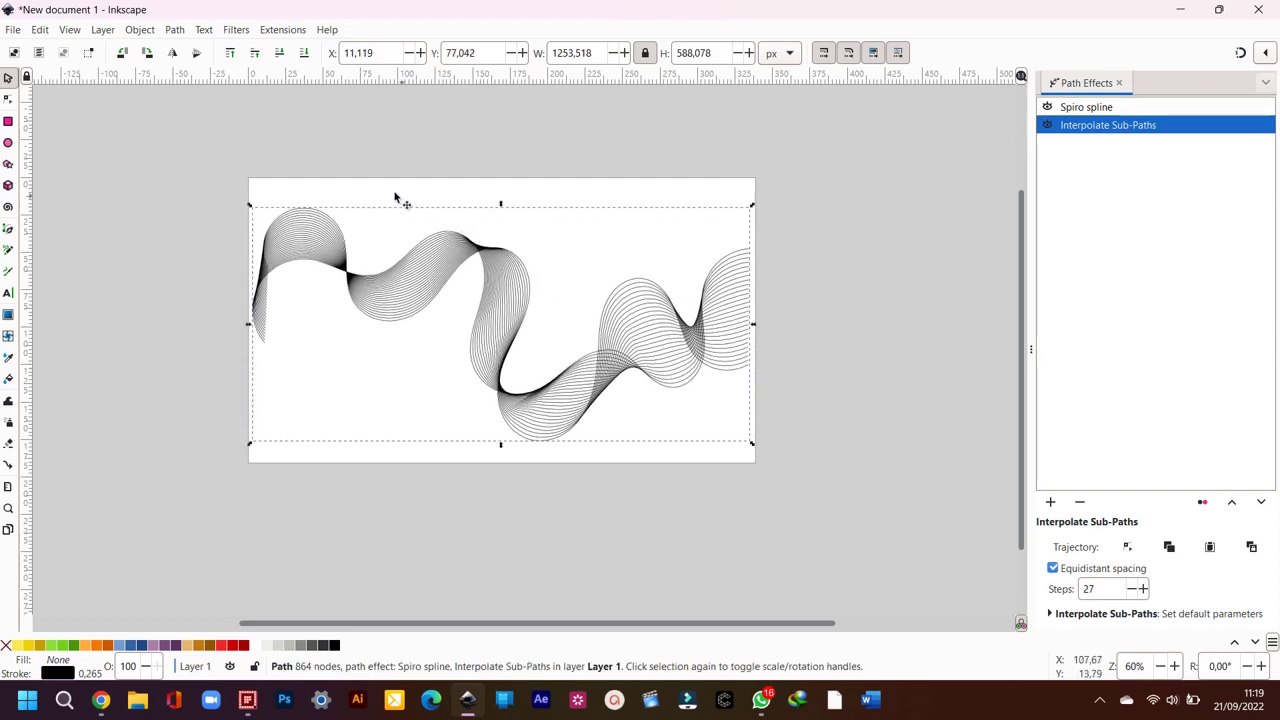
Step: Drag three nodes on the wave's left half to new positions to loosen the curves
{"action": "left_click", "coordinate": [9, 101]}
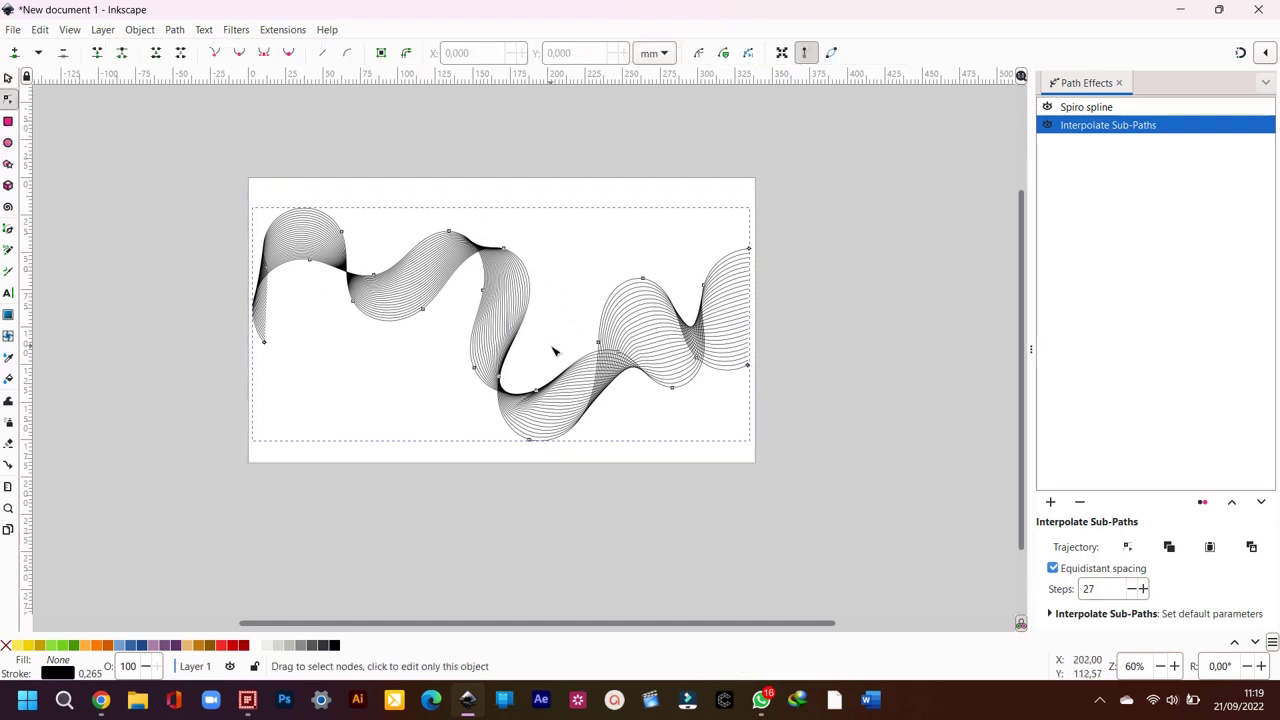
{"action": "scroll", "coordinate": [555, 350], "scroll_direction": "up", "scroll_amount": 1, "text": "ctrl"}
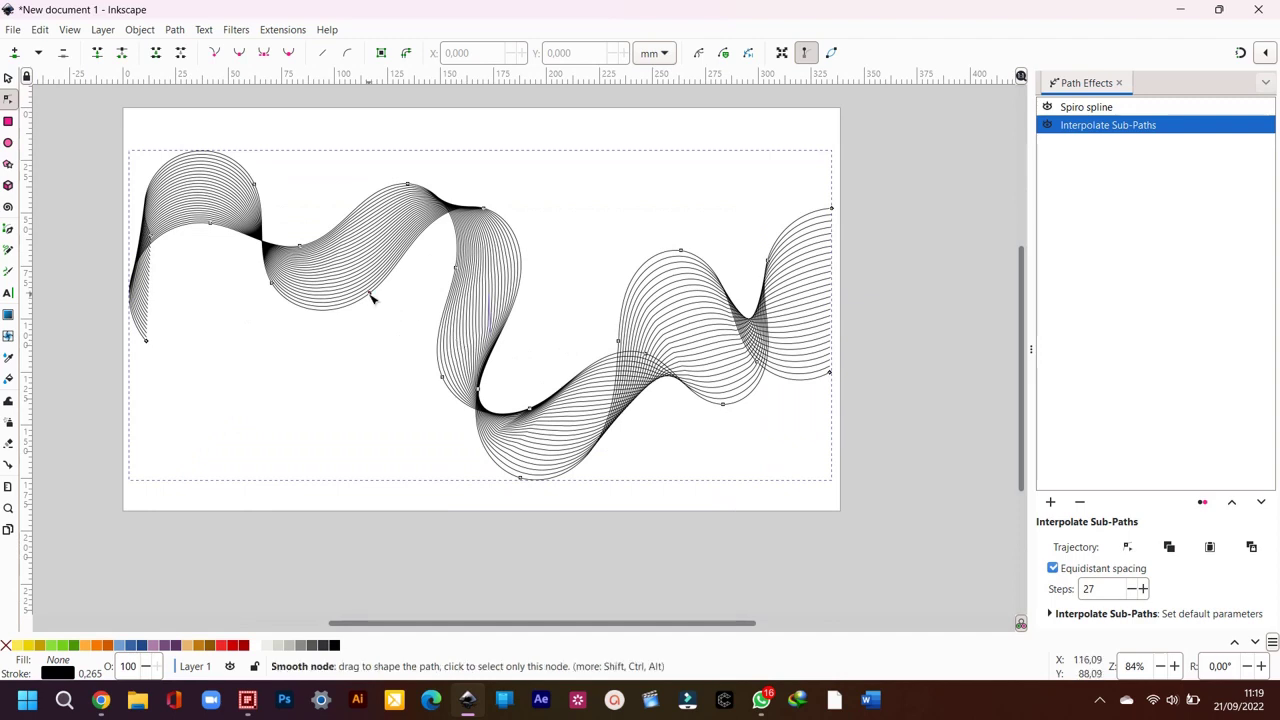
{"action": "left_click_drag", "start_coordinate": [371, 295], "coordinate": [366, 363]}
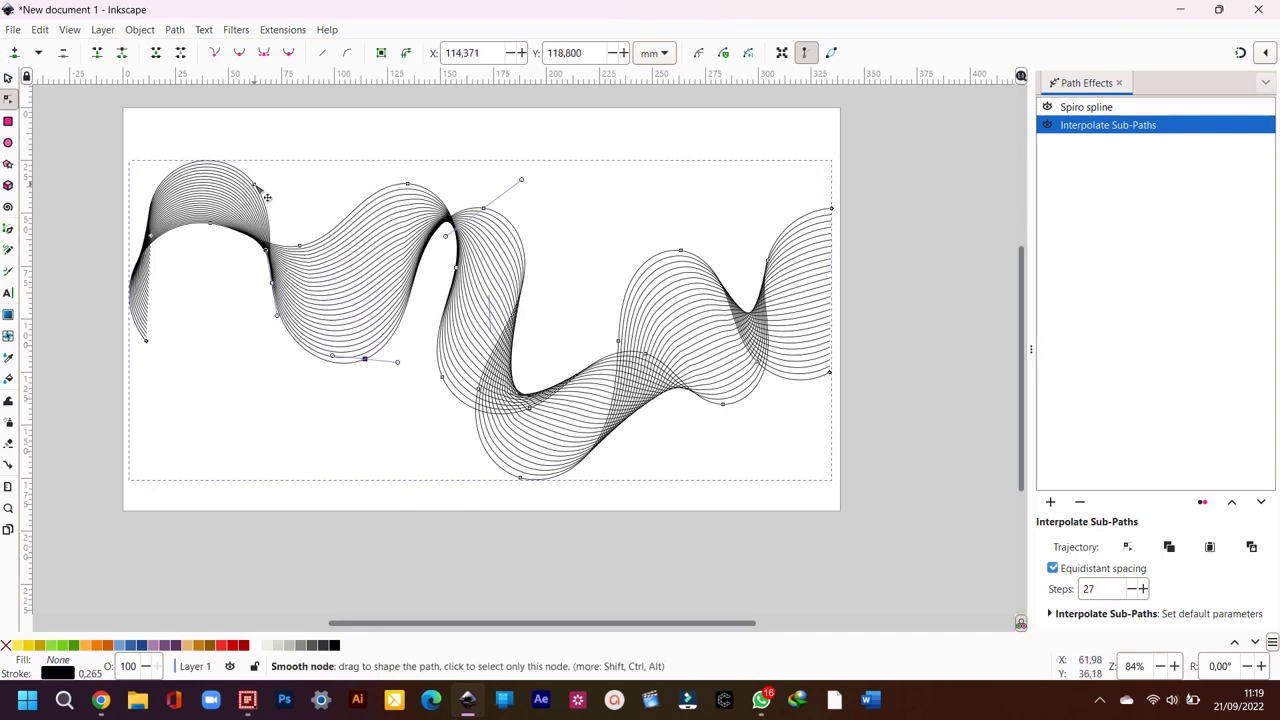
{"action": "left_click_drag", "start_coordinate": [258, 188], "coordinate": [285, 175]}
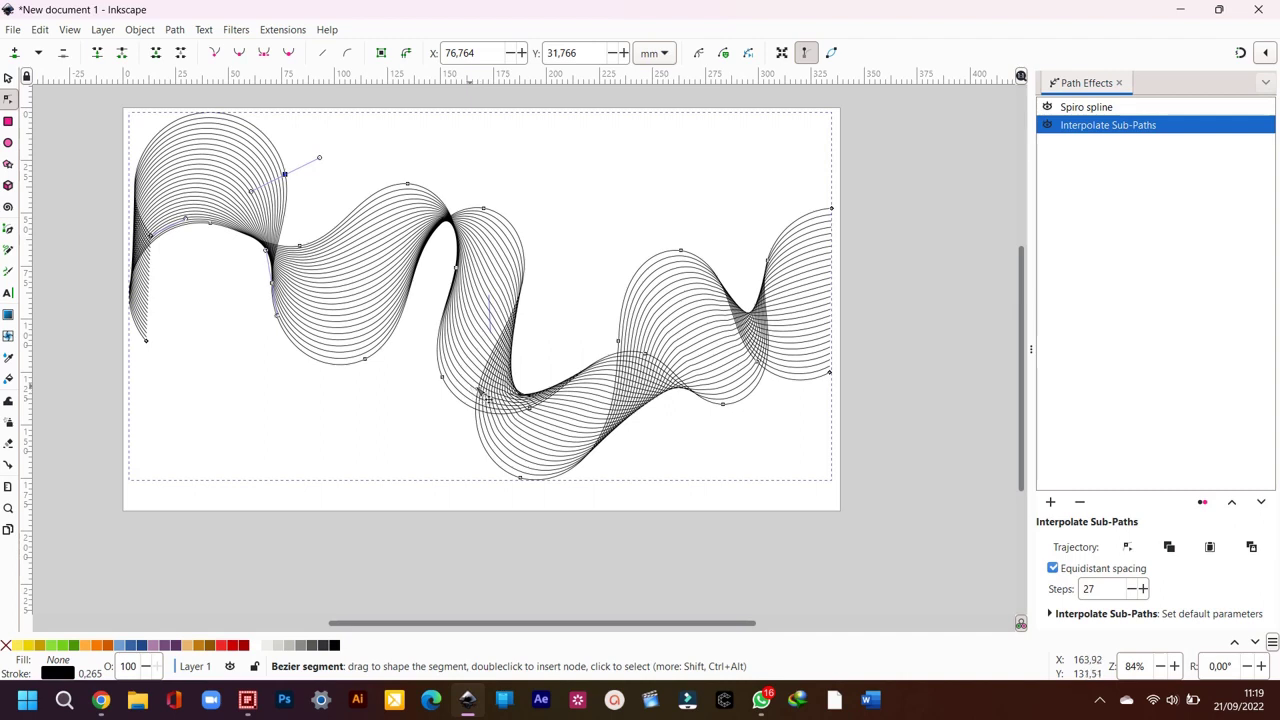
{"action": "mouse_move", "coordinate": [486, 397]}
{"action": "left_mouse_down"}
{"action": "mouse_move", "coordinate": [475, 359]}
{"action": "mouse_move", "coordinate": [488, 334]}
{"action": "left_mouse_up"}
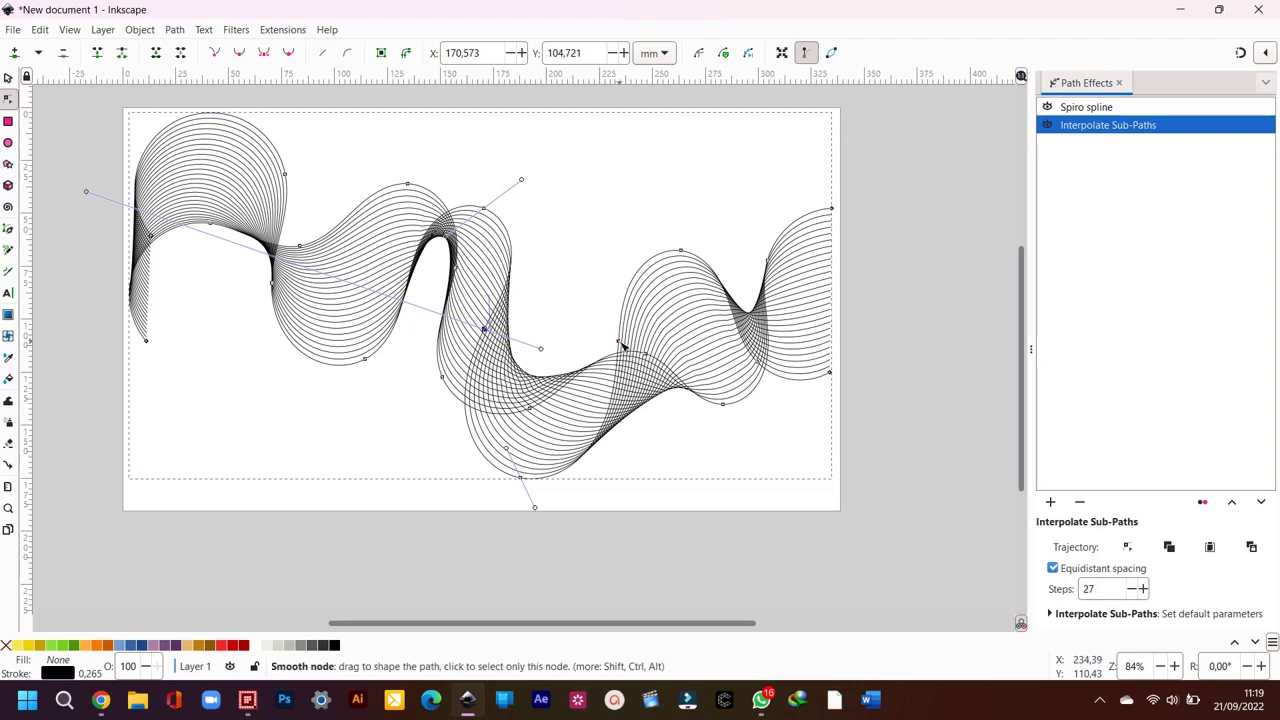
Step: Drag three right-side nodes to pinch the ribbon into a tighter twist, then reselect it
{"action": "mouse_move", "coordinate": [619, 344]}
{"action": "left_mouse_down"}
{"action": "mouse_move", "coordinate": [591, 292]}
{"action": "mouse_move", "coordinate": [616, 252]}
{"action": "mouse_move", "coordinate": [630, 256]}
{"action": "left_mouse_up"}
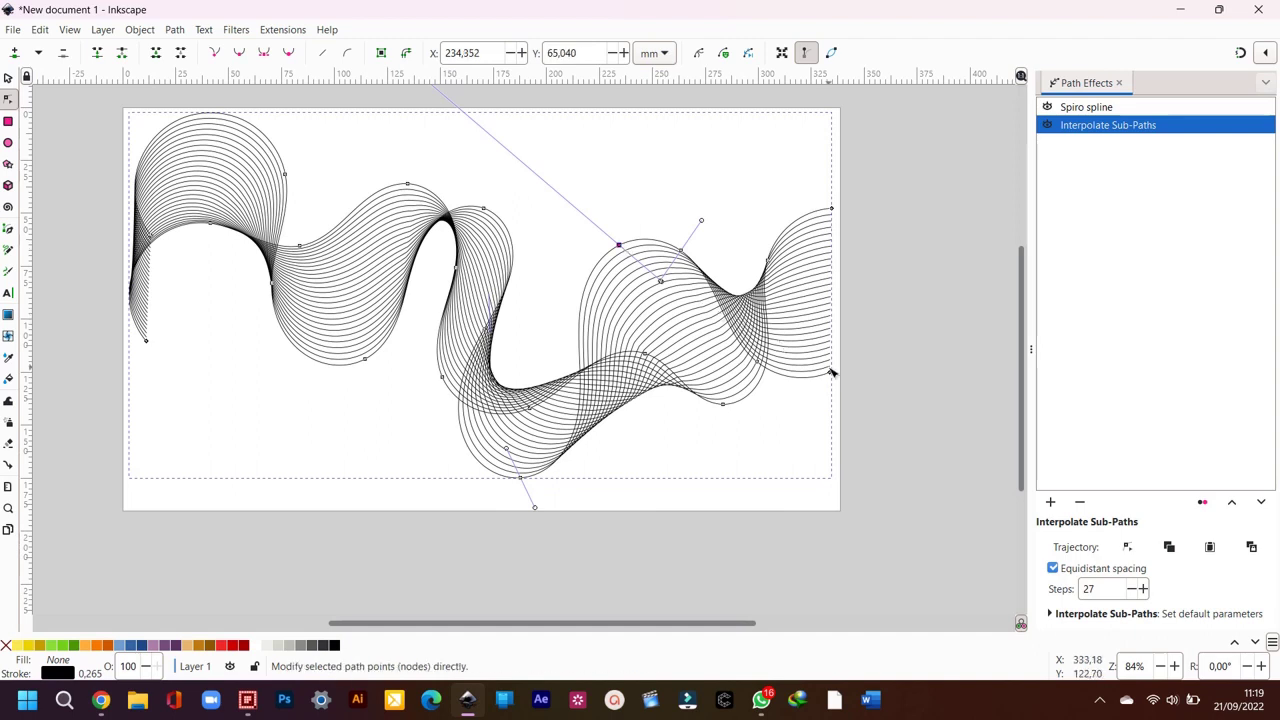
{"action": "left_click_drag", "start_coordinate": [833, 377], "coordinate": [831, 441]}
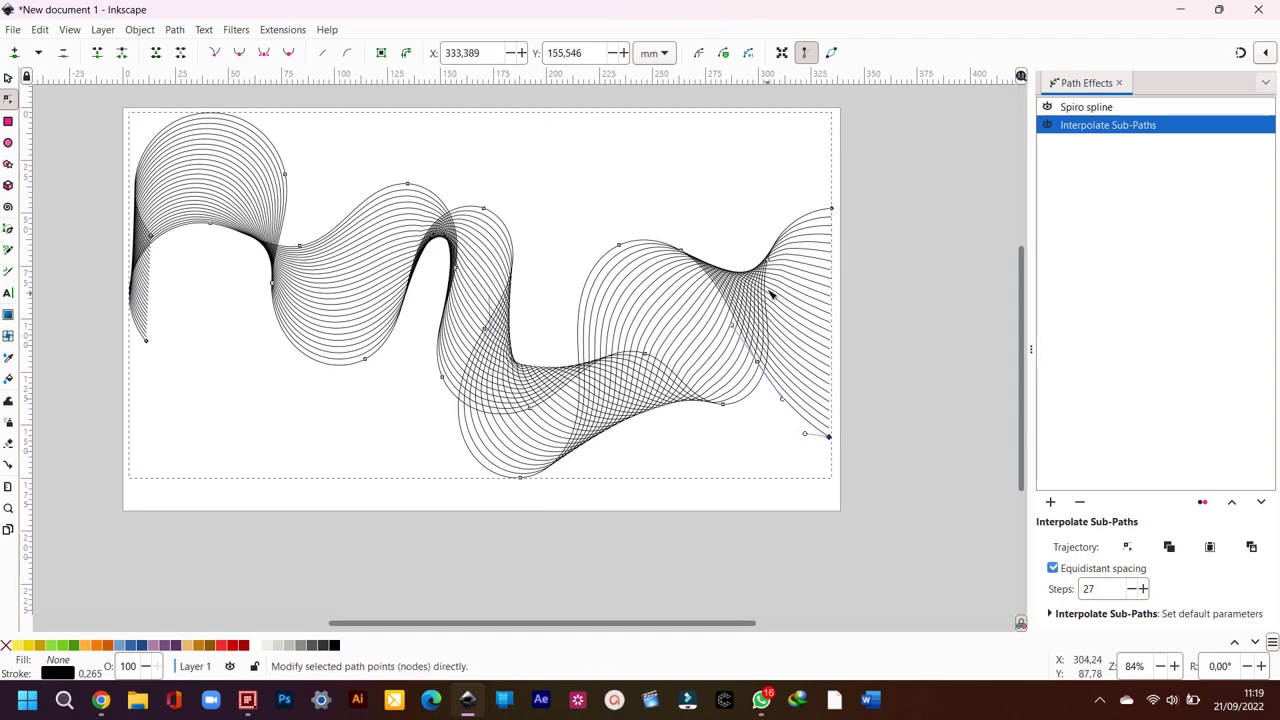
{"action": "mouse_move", "coordinate": [771, 263]}
{"action": "left_mouse_down"}
{"action": "mouse_move", "coordinate": [760, 270]}
{"action": "mouse_move", "coordinate": [788, 289]}
{"action": "mouse_move", "coordinate": [737, 180]}
{"action": "mouse_move", "coordinate": [766, 174]}
{"action": "mouse_move", "coordinate": [778, 180]}
{"action": "mouse_move", "coordinate": [757, 220]}
{"action": "mouse_move", "coordinate": [757, 190]}
{"action": "mouse_move", "coordinate": [734, 236]}
{"action": "mouse_move", "coordinate": [659, 230]}
{"action": "mouse_move", "coordinate": [709, 223]}
{"action": "mouse_move", "coordinate": [766, 283]}
{"action": "left_mouse_up"}
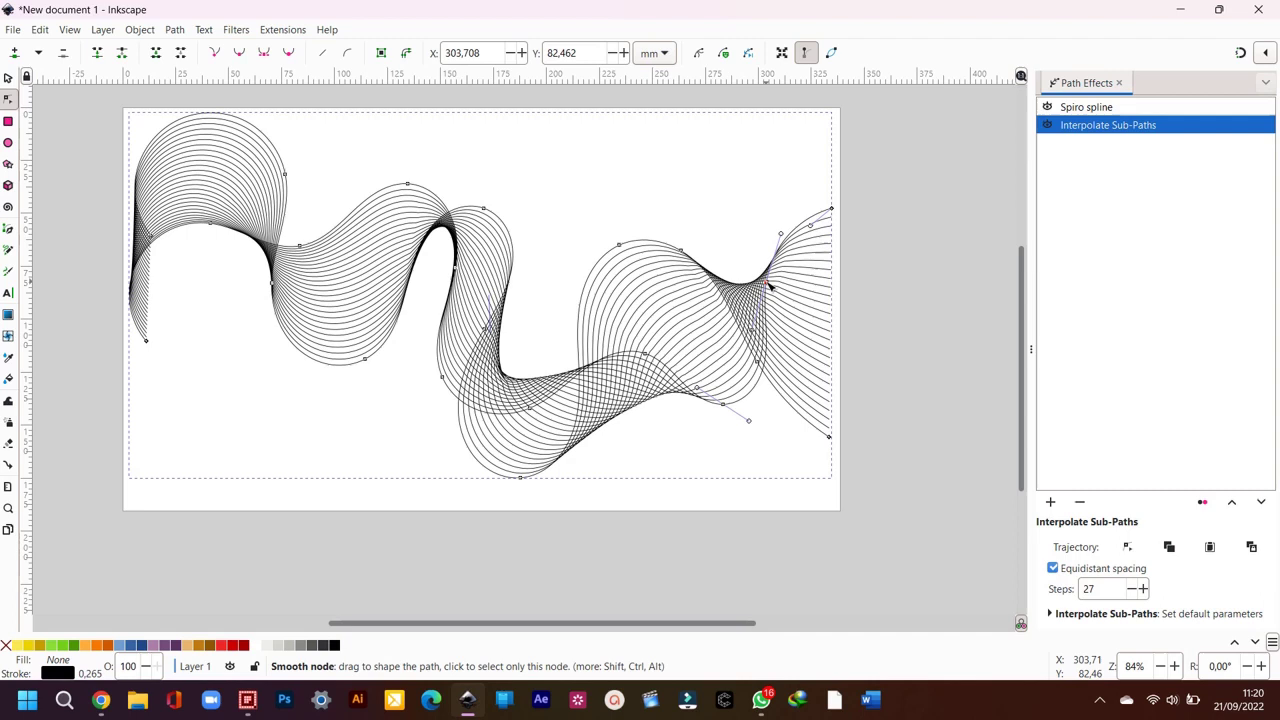
{"action": "left_click", "coordinate": [911, 427]}
{"action": "left_click", "coordinate": [911, 427]}
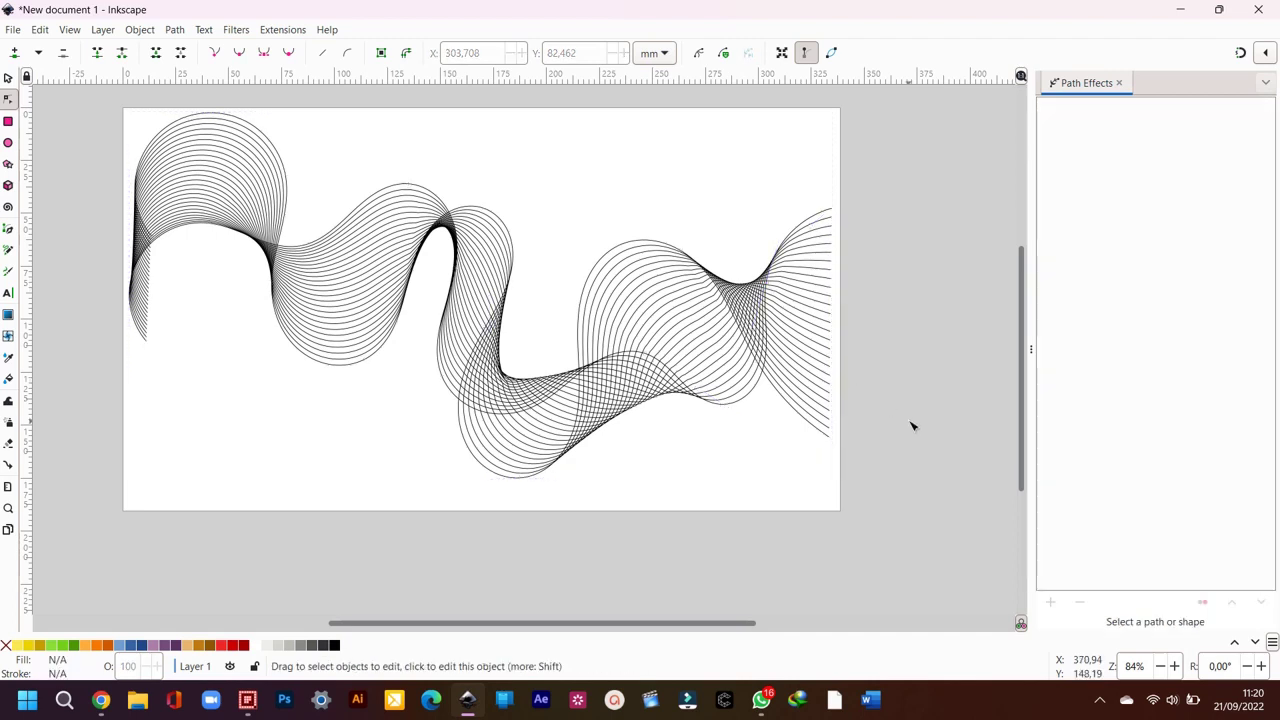
{"action": "left_click", "coordinate": [455, 215]}
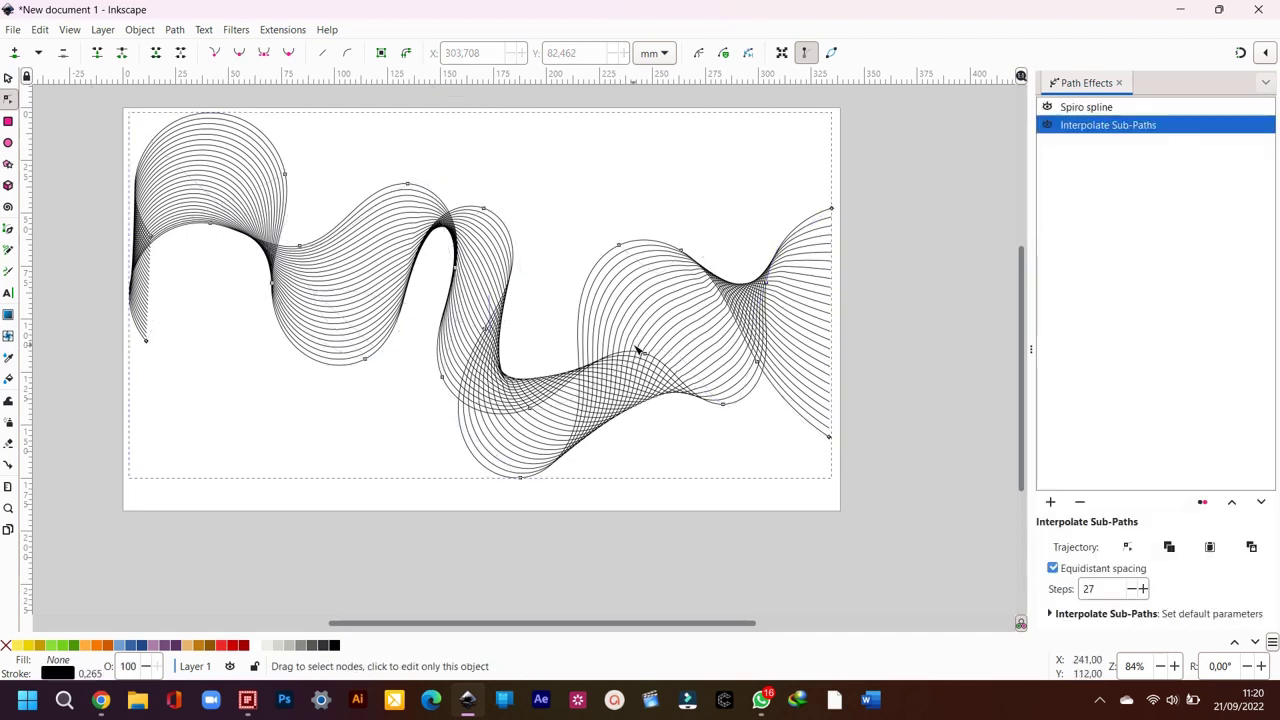
Step: Give the wave's stroke a linear gradient in Fill and Stroke, fading black to transparent
{"action": "left_click", "coordinate": [8, 79]}
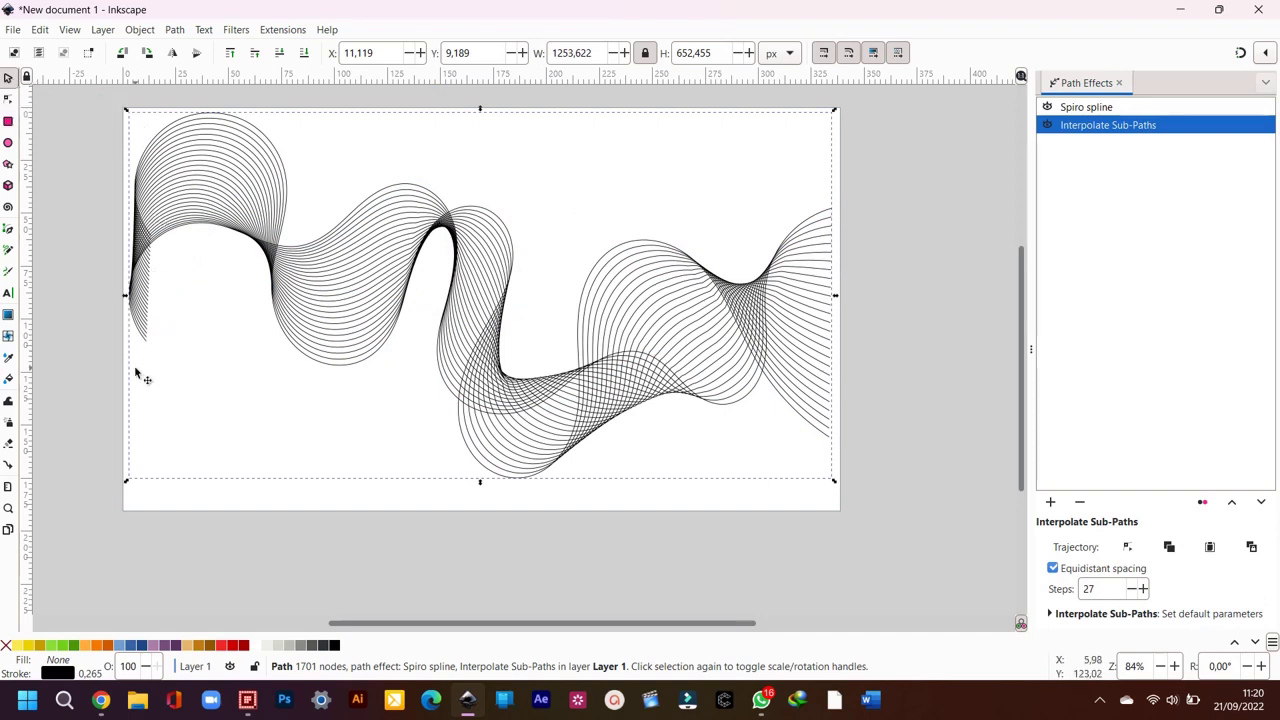
{"action": "left_click", "coordinate": [176, 30]}
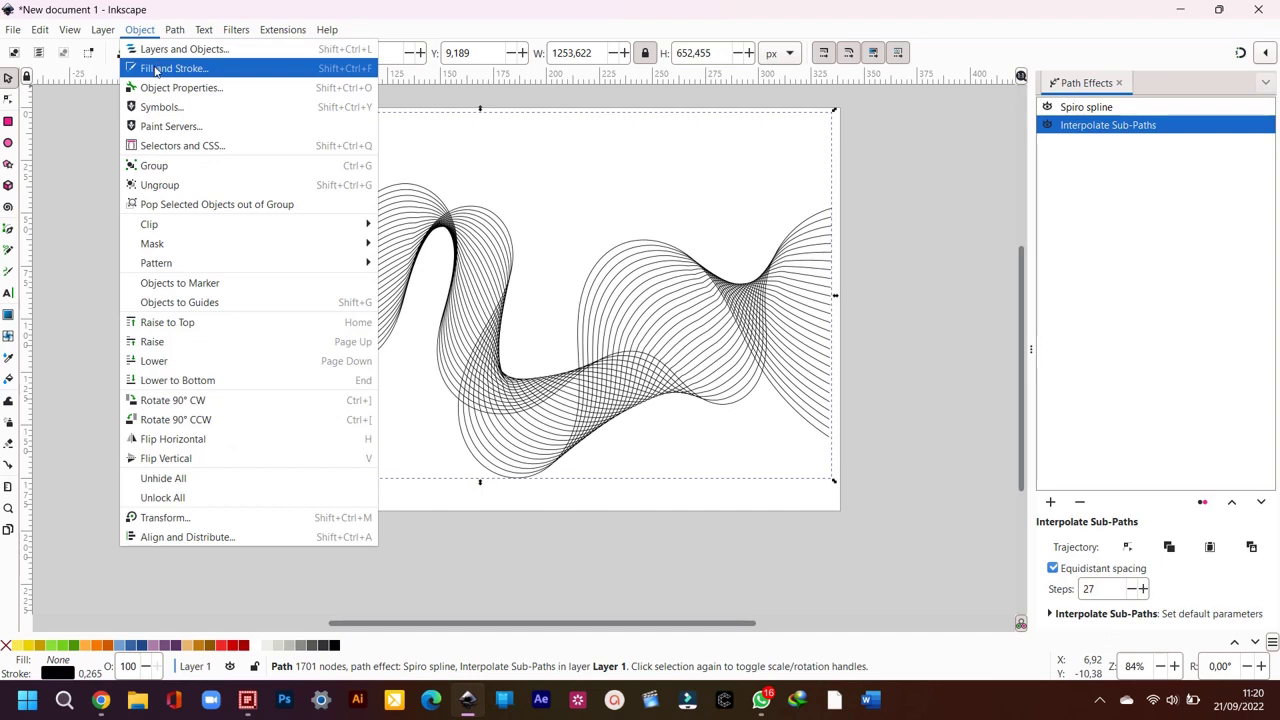
{"action": "left_click", "coordinate": [155, 68]}
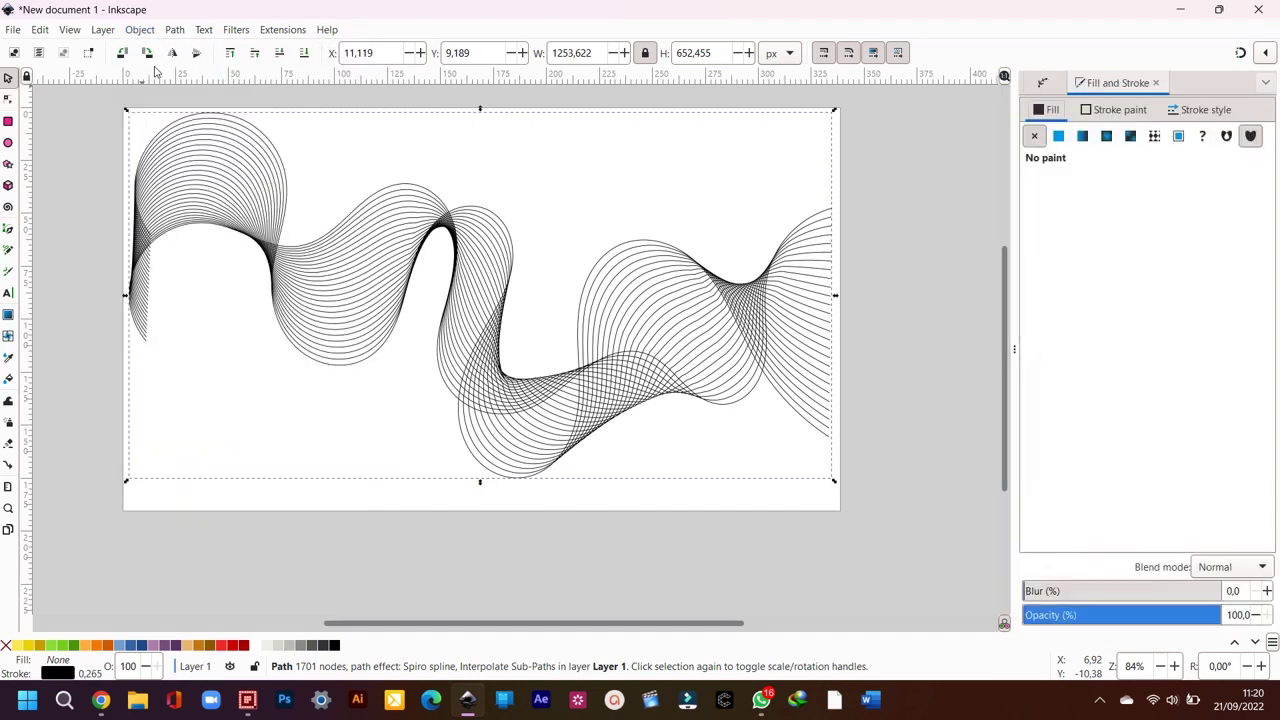
{"action": "left_click", "coordinate": [1112, 116]}
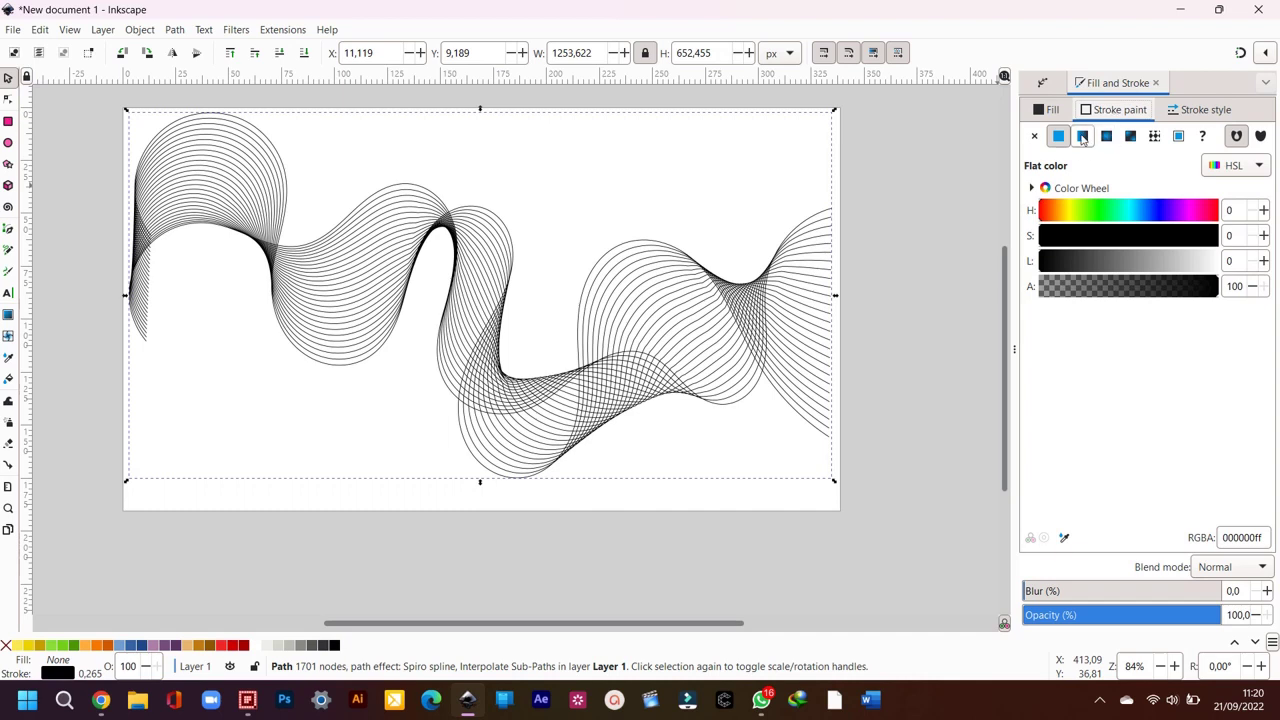
{"action": "left_click", "coordinate": [1082, 137]}
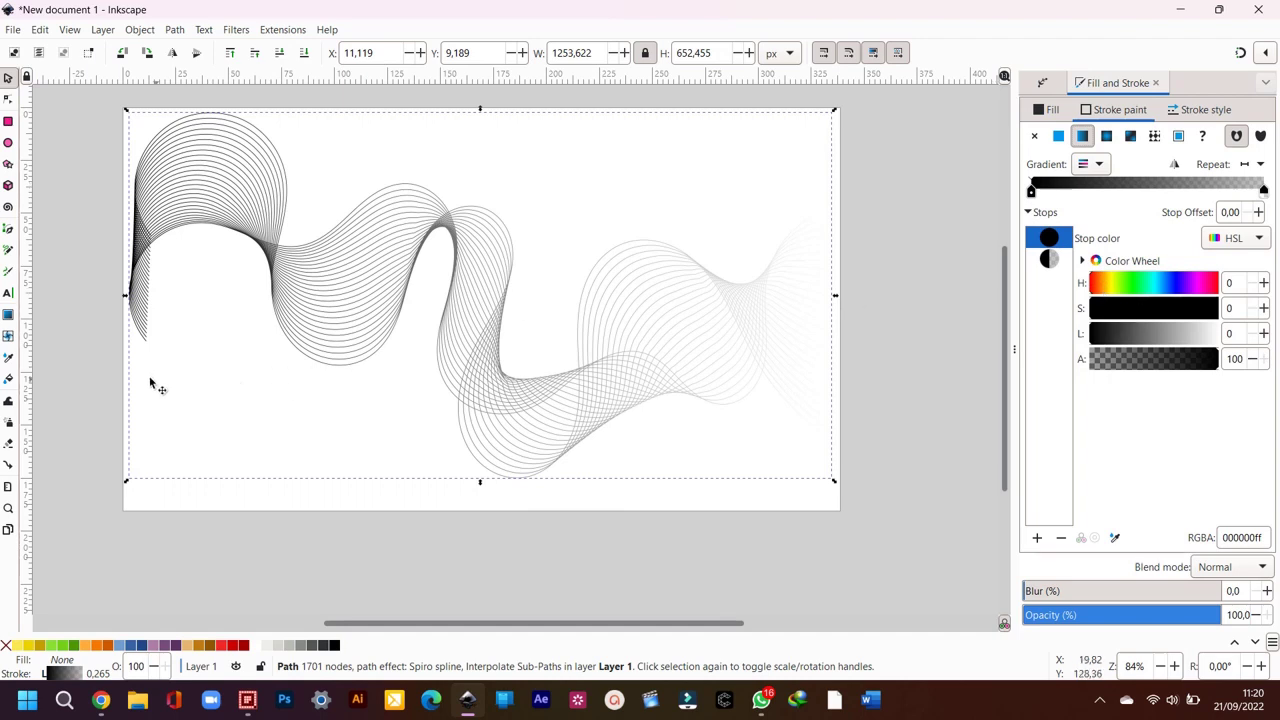
Step: Color gradient stops Scarlet Red to Plum 3, extend the start left, and add a 0.50 stop
{"action": "left_click", "coordinate": [6, 318]}
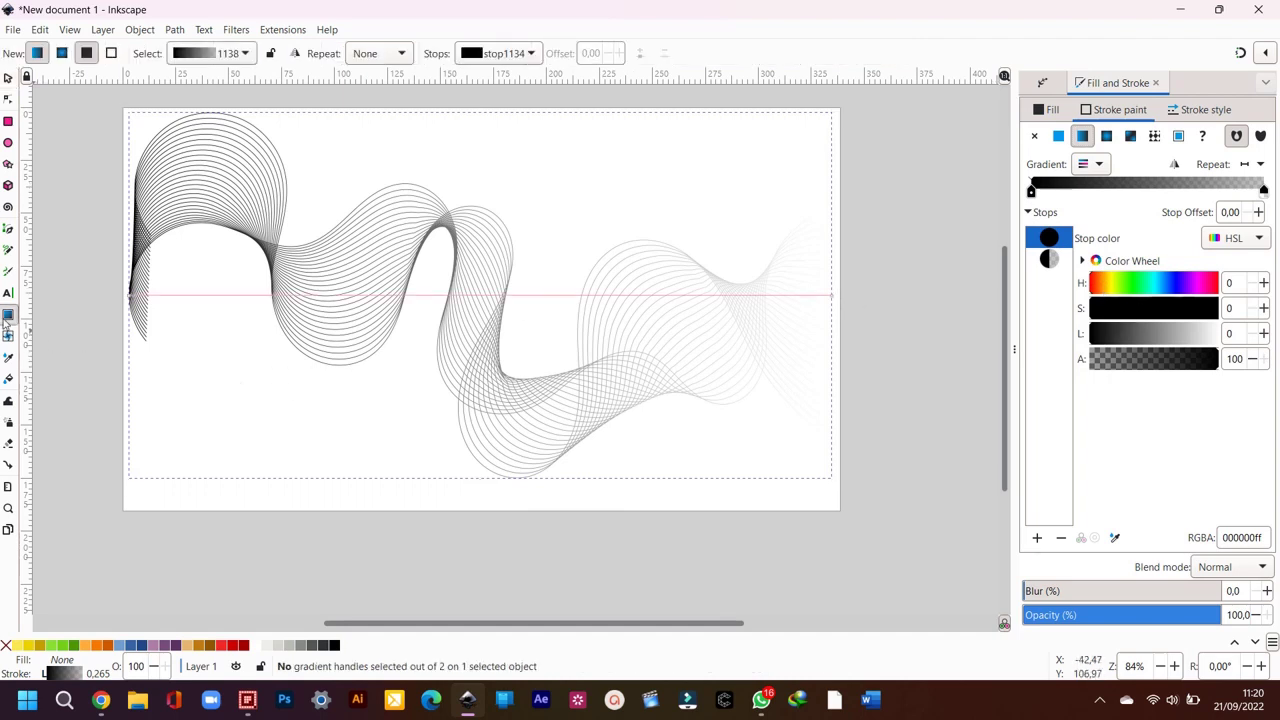
{"action": "left_click", "coordinate": [837, 303]}
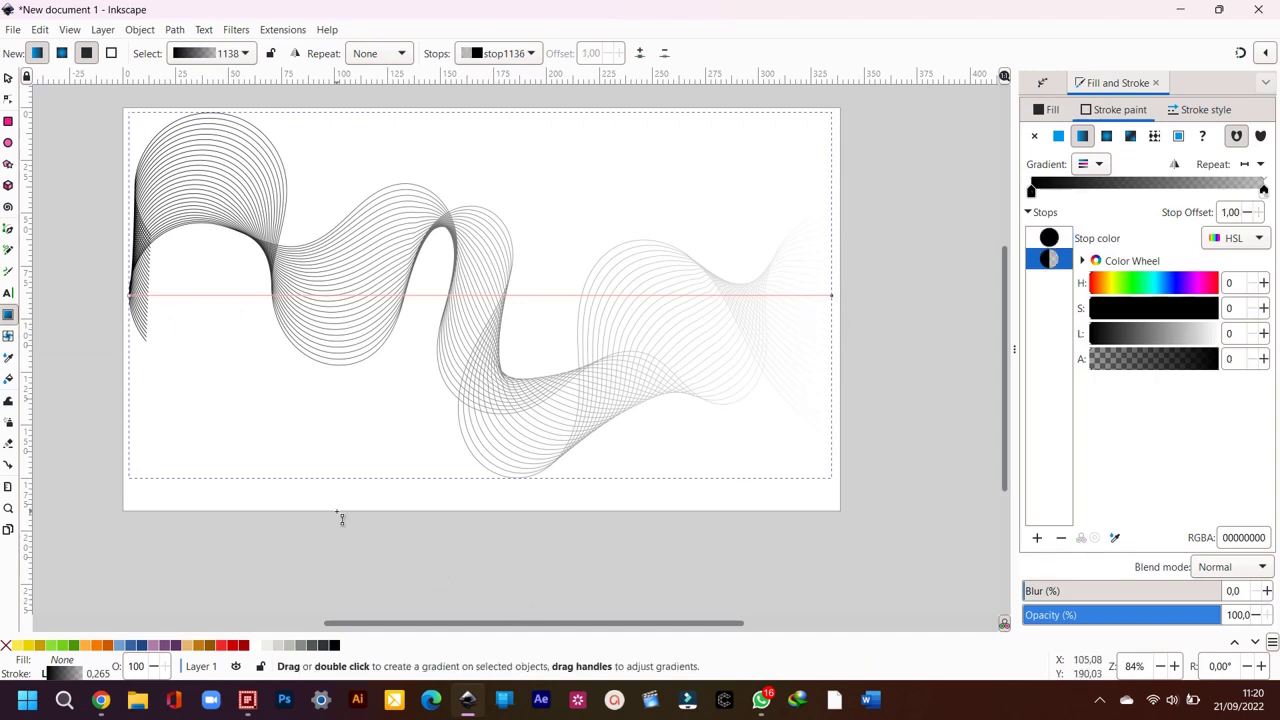
{"action": "left_click", "coordinate": [176, 645]}
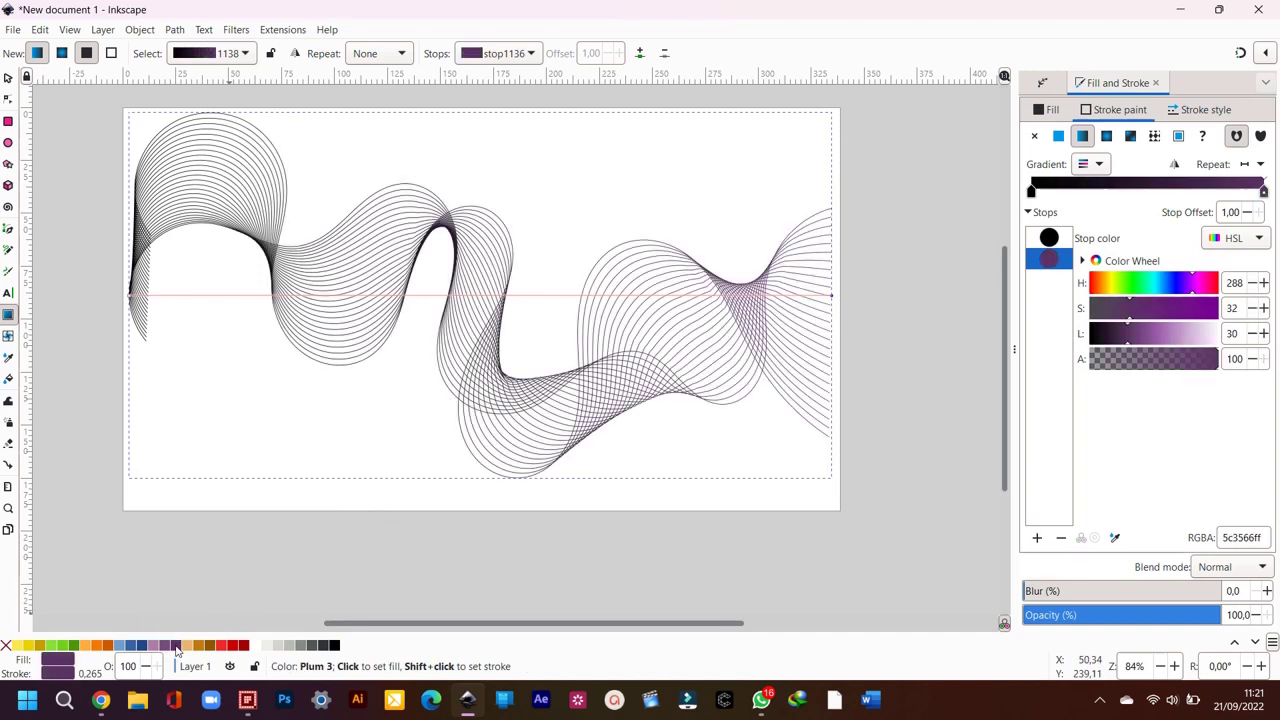
{"action": "left_click", "coordinate": [131, 299]}
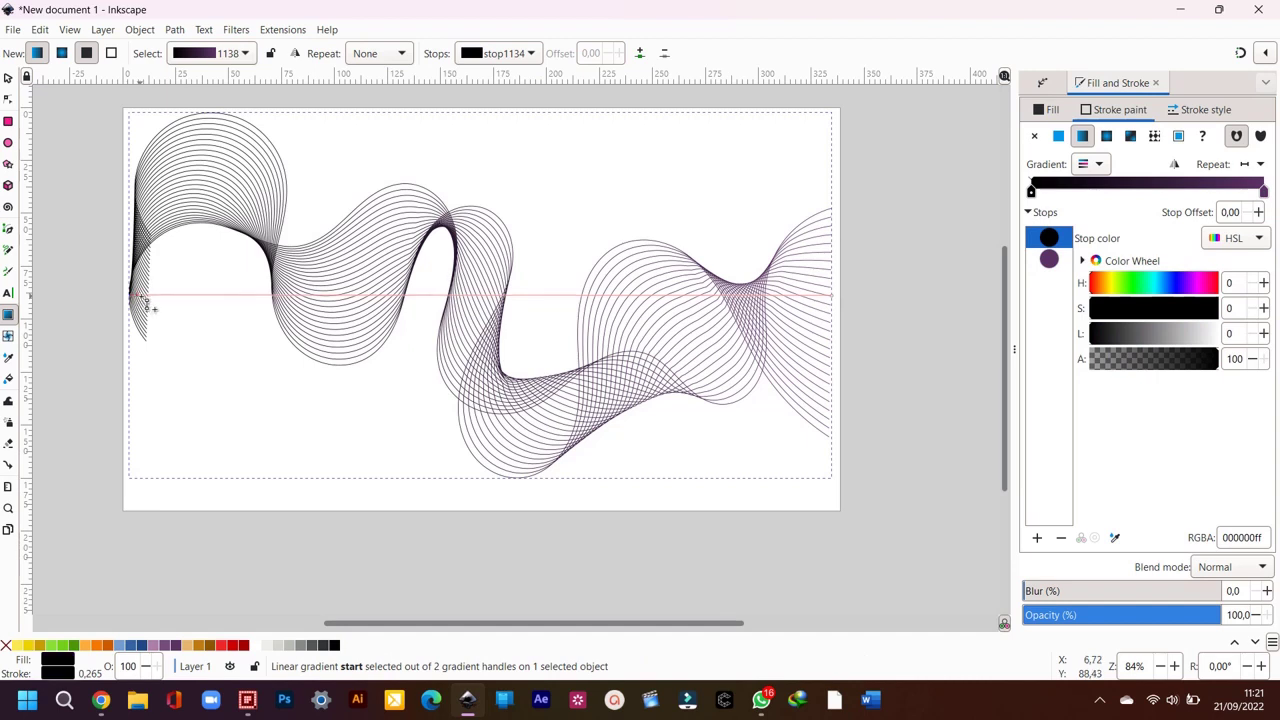
{"action": "mouse_move", "coordinate": [138, 307]}
{"action": "left_mouse_down"}
{"action": "mouse_move", "coordinate": [145, 317]}
{"action": "mouse_move", "coordinate": [108, 311]}
{"action": "left_mouse_up"}
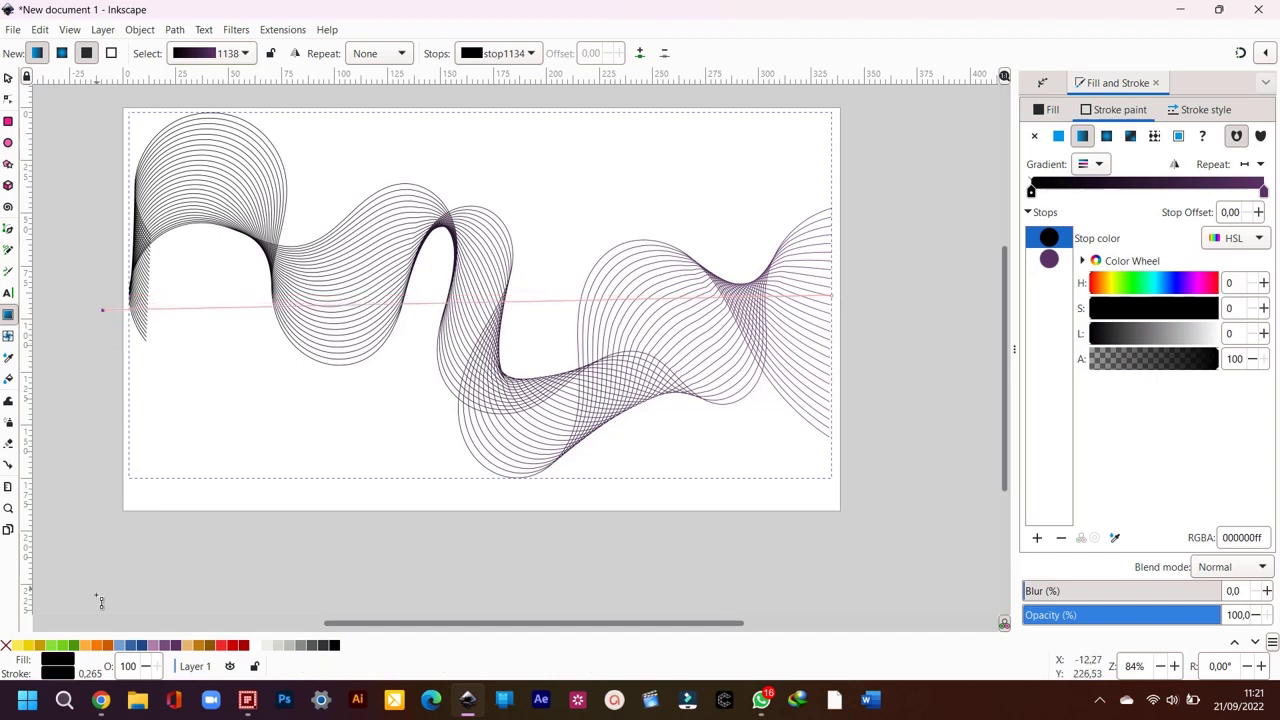
{"action": "left_click", "coordinate": [222, 652]}
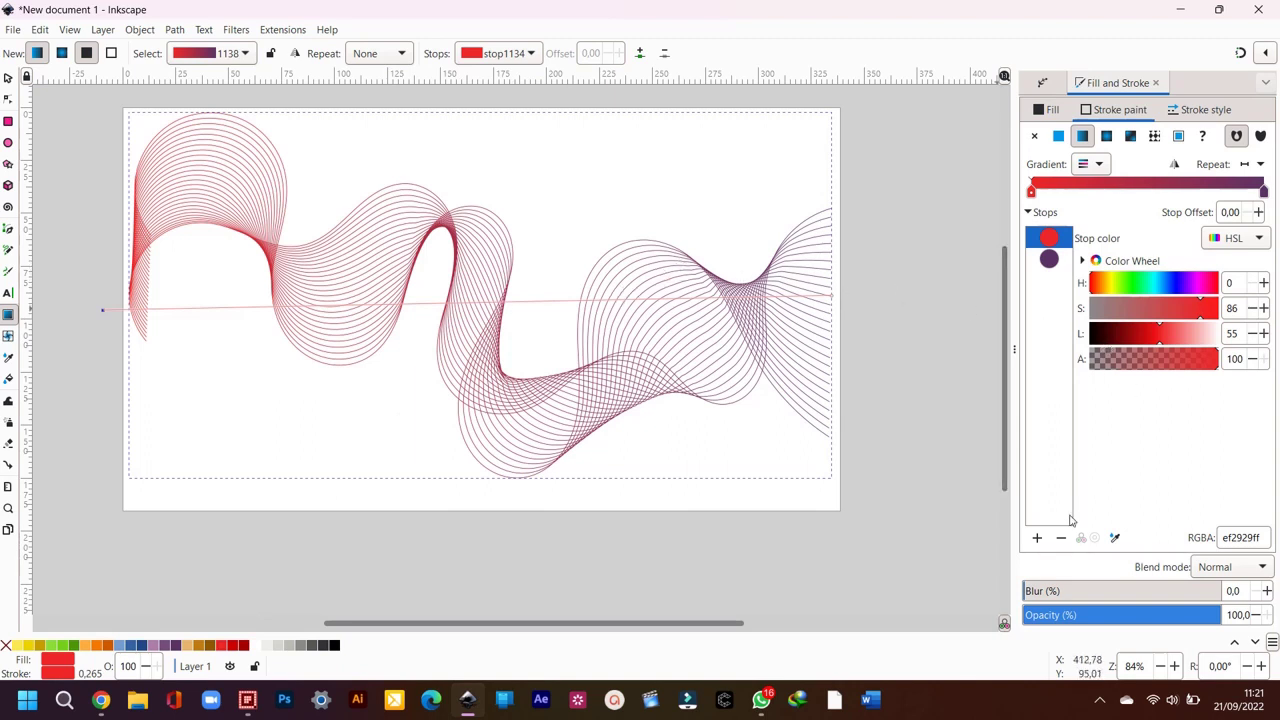
{"action": "left_click", "coordinate": [1037, 539]}
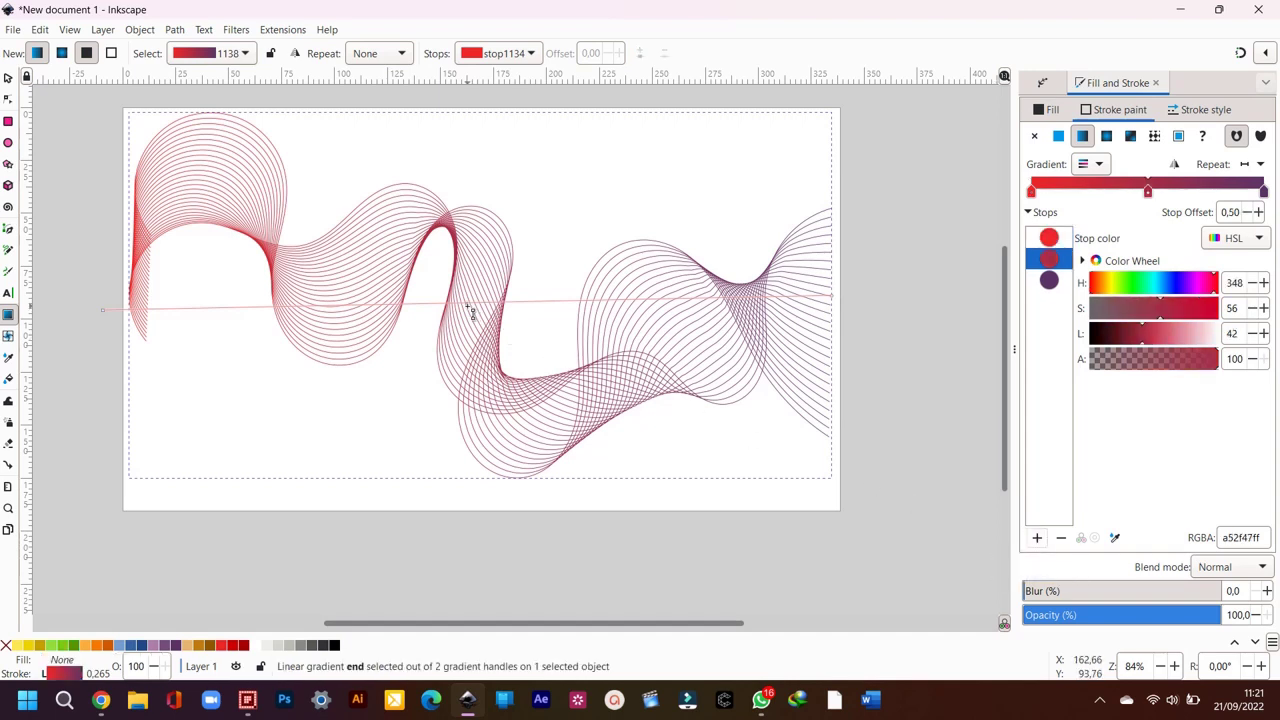
Step: Shift the middle stop slightly left, color it Chameleon green, and add another stop
{"action": "left_click_drag", "start_coordinate": [469, 311], "coordinate": [401, 312]}
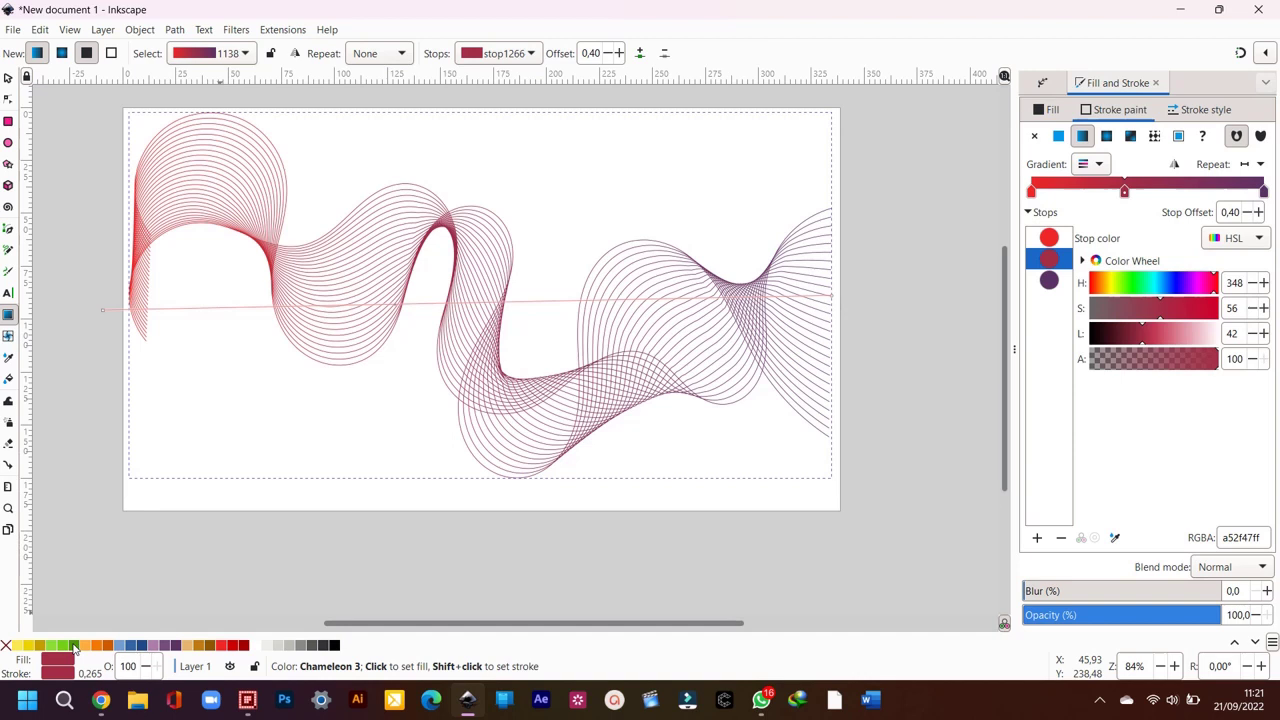
{"action": "left_click", "coordinate": [74, 646]}
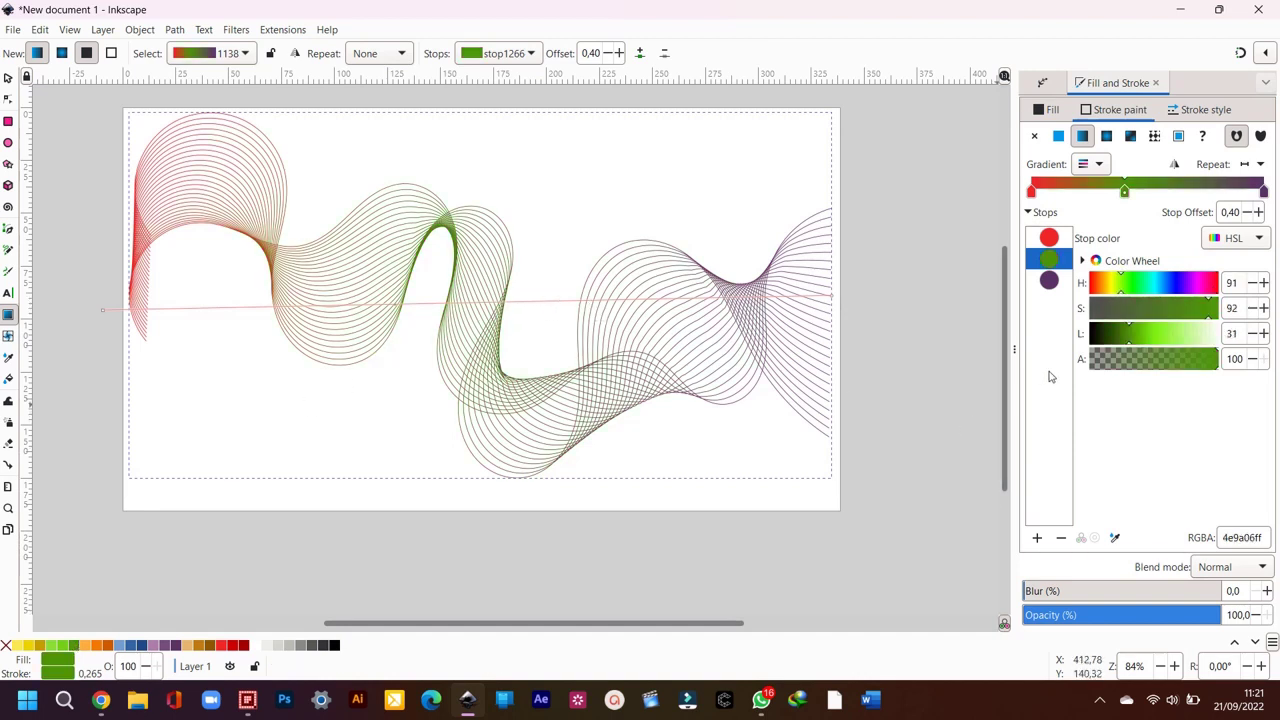
{"action": "left_click", "coordinate": [1037, 538]}
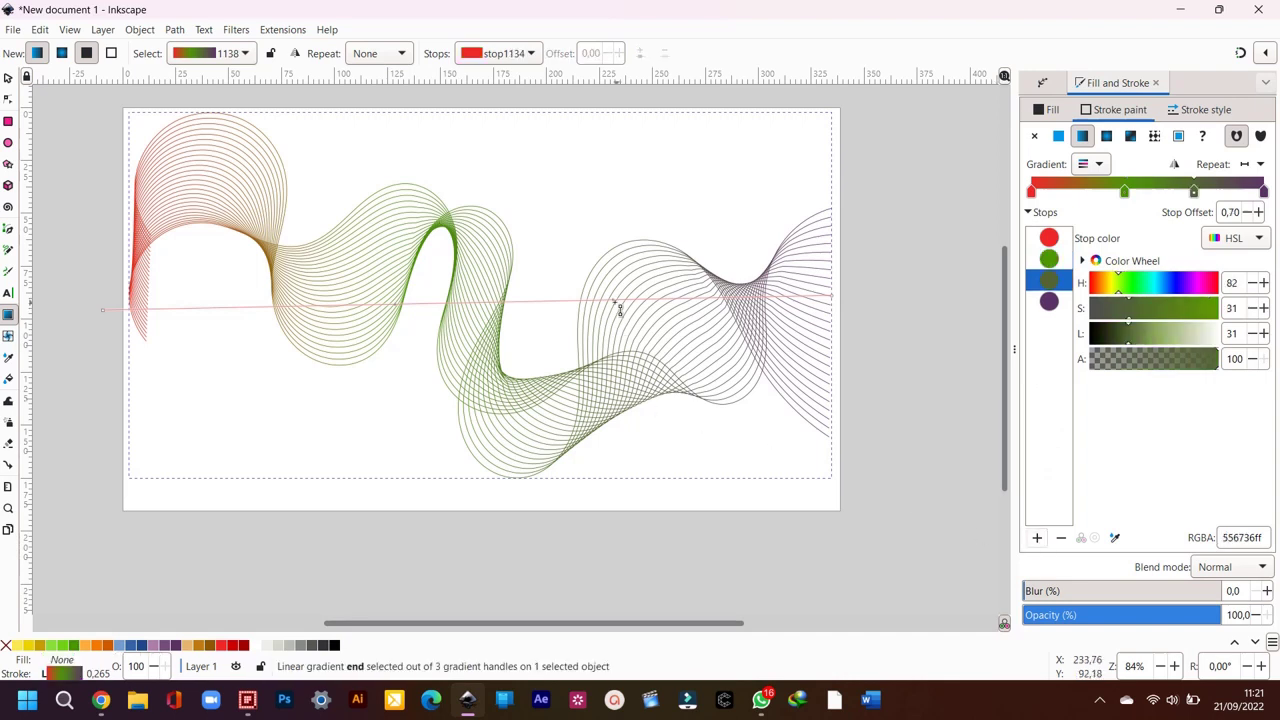
{"action": "left_click_drag", "start_coordinate": [612, 310], "coordinate": [586, 305]}
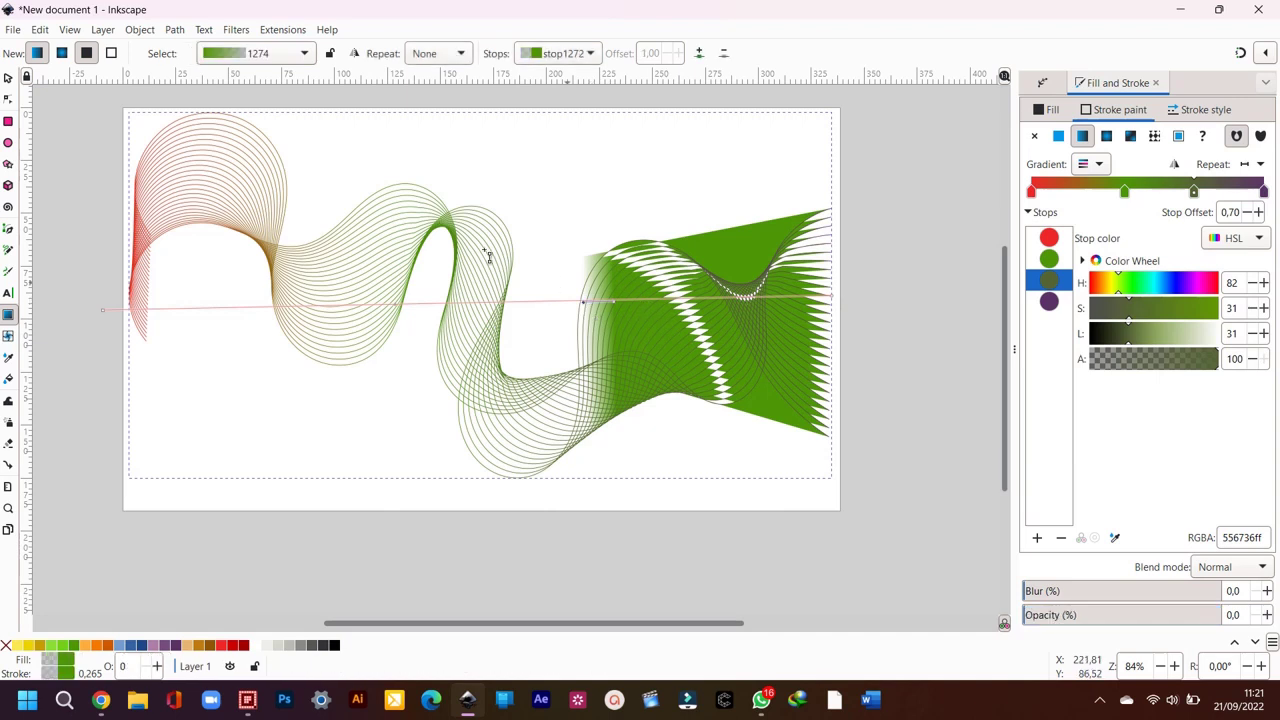
Step: Undo the stray gradient and make the new stop Sky Blue 3 at offset 0.63
{"action": "left_click", "coordinate": [40, 29]}
{"action": "left_click", "coordinate": [42, 50]}
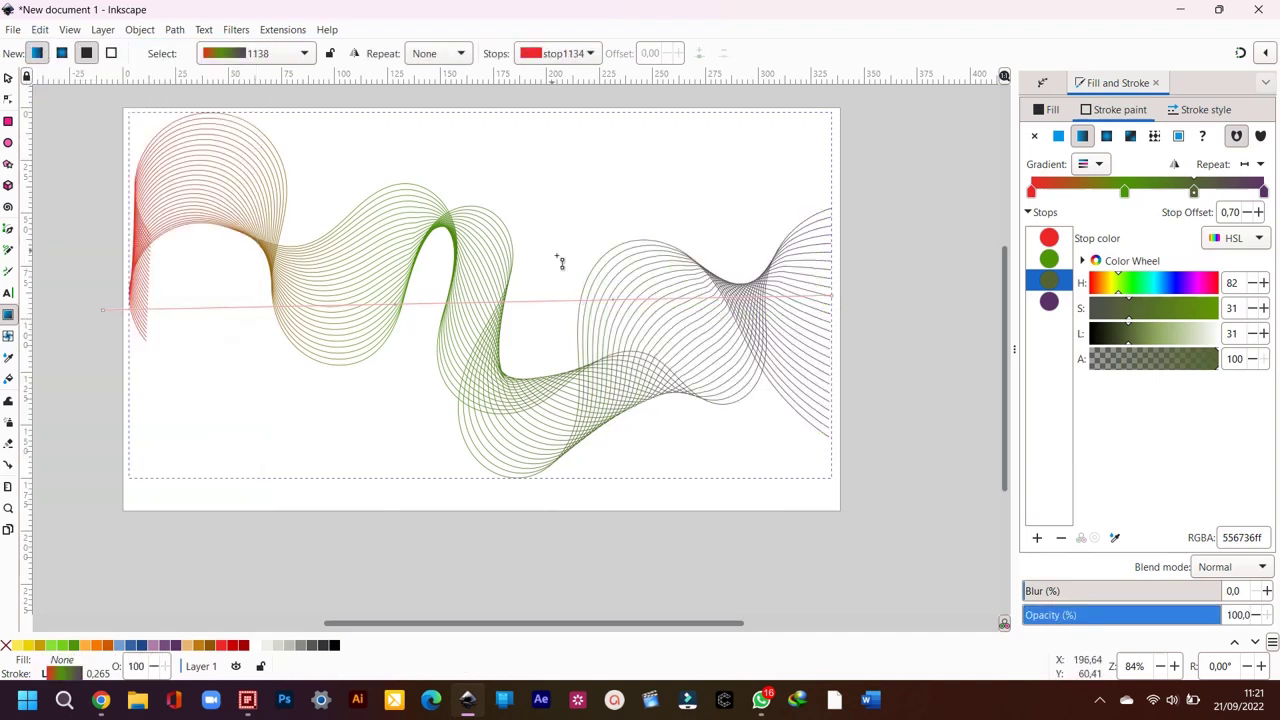
{"action": "left_click_drag", "start_coordinate": [620, 306], "coordinate": [567, 311]}
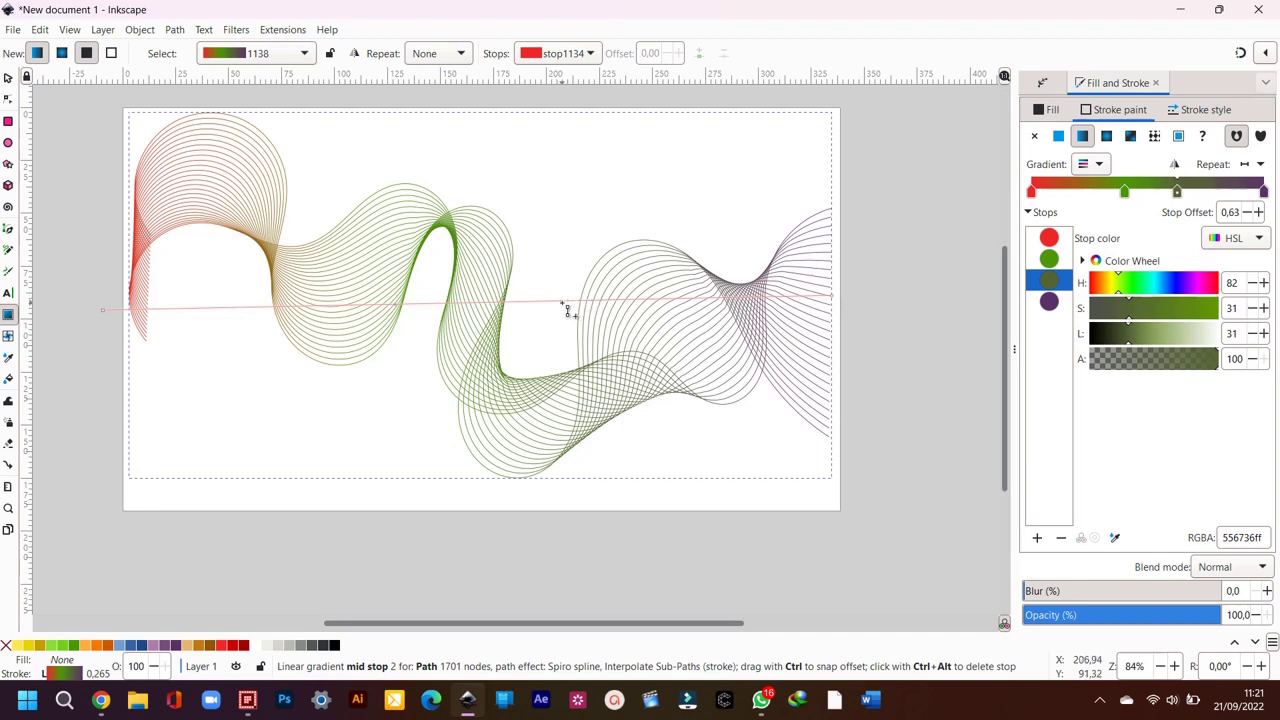
{"action": "left_click", "coordinate": [566, 310]}
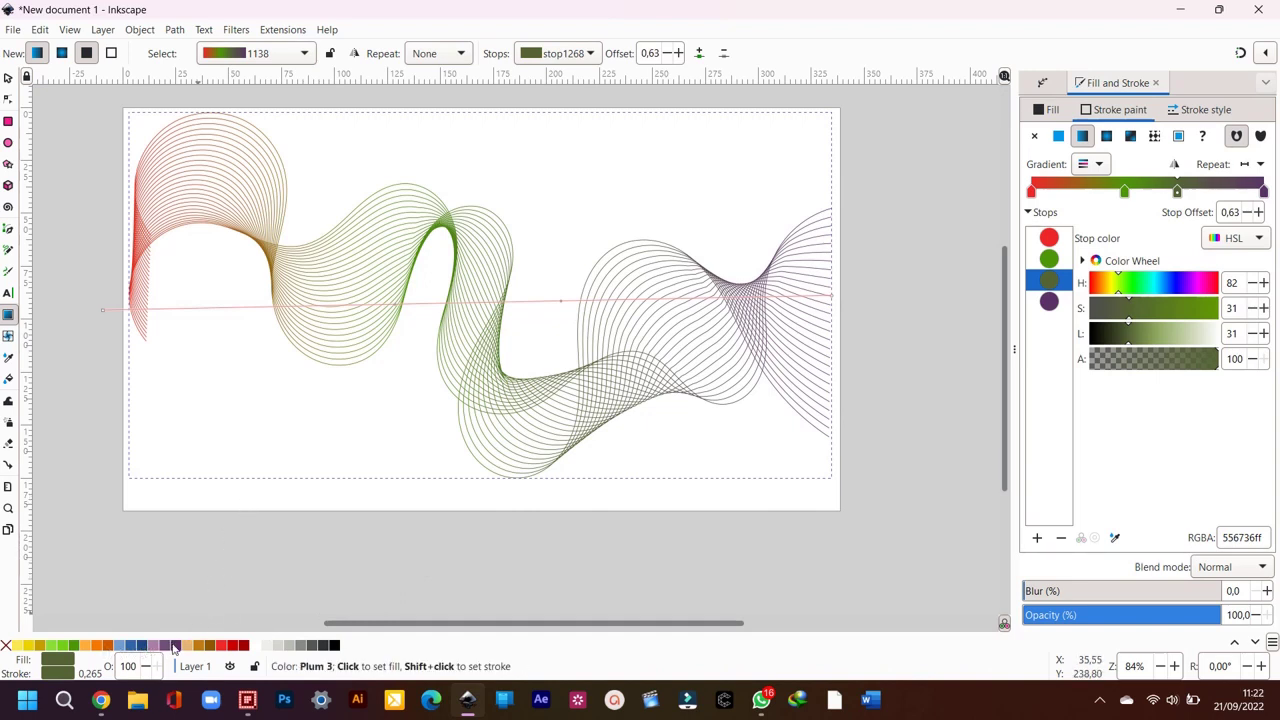
{"action": "left_click", "coordinate": [142, 645]}
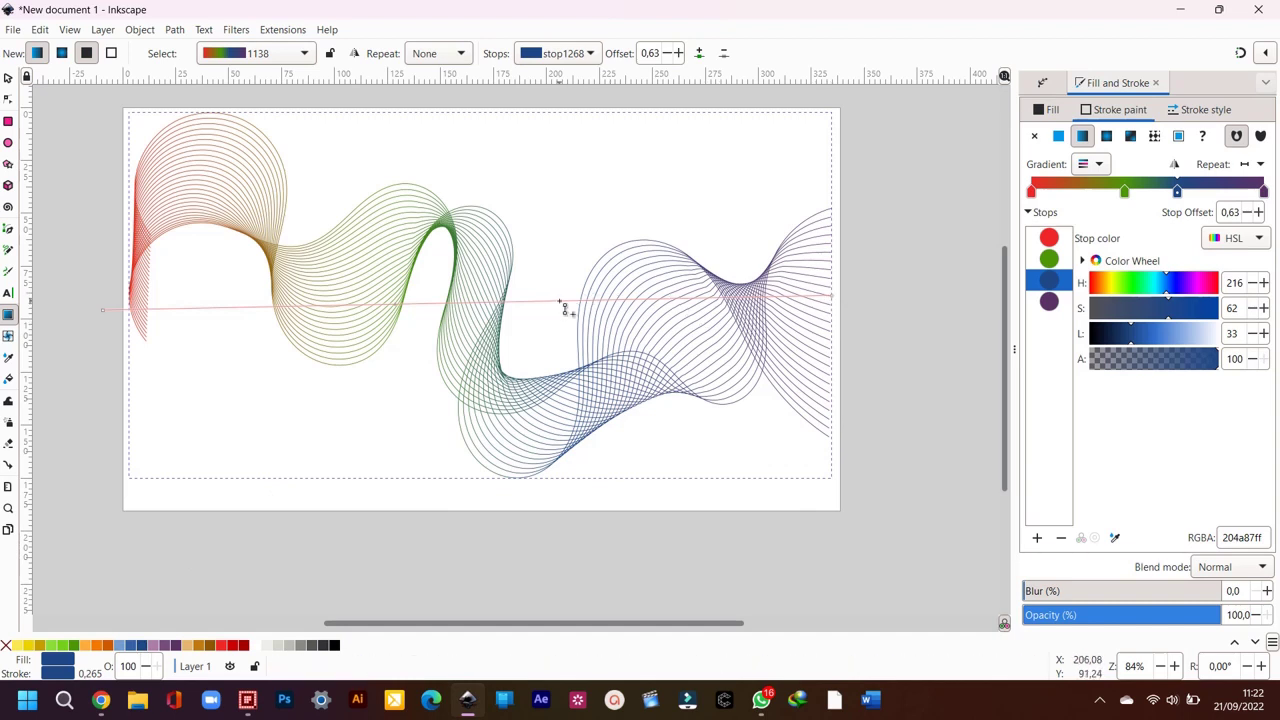
{"action": "left_click", "coordinate": [565, 308]}
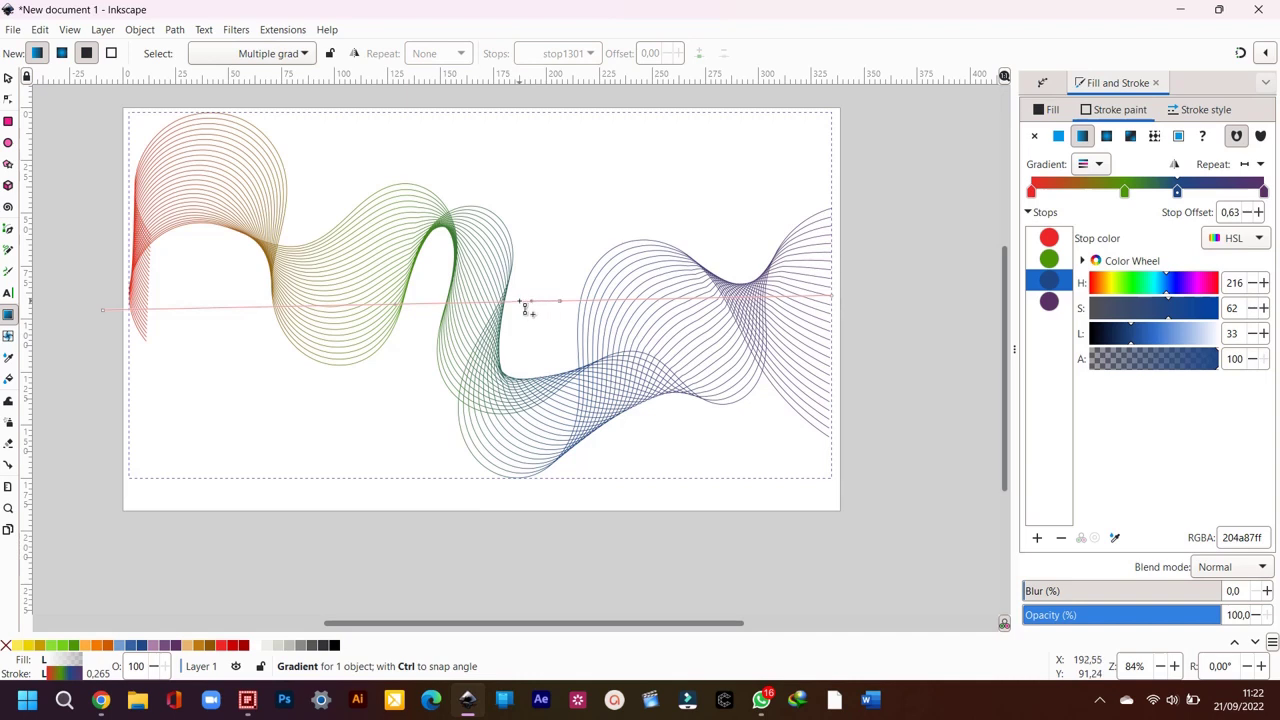
Step: Move the blue mid stop left to offset 0.57
{"action": "left_click", "coordinate": [558, 301]}
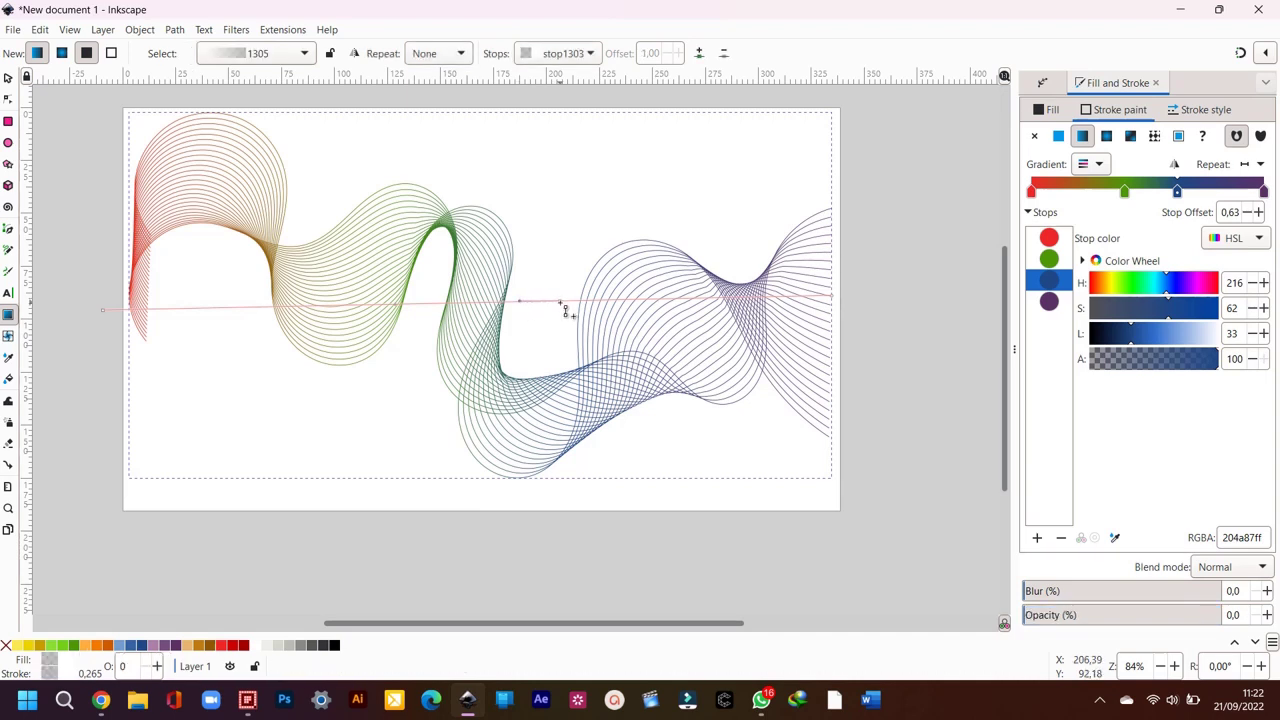
{"action": "left_click", "coordinate": [560, 312]}
{"action": "left_click", "coordinate": [561, 308]}
{"action": "left_click_drag", "start_coordinate": [561, 303], "coordinate": [515, 298]}
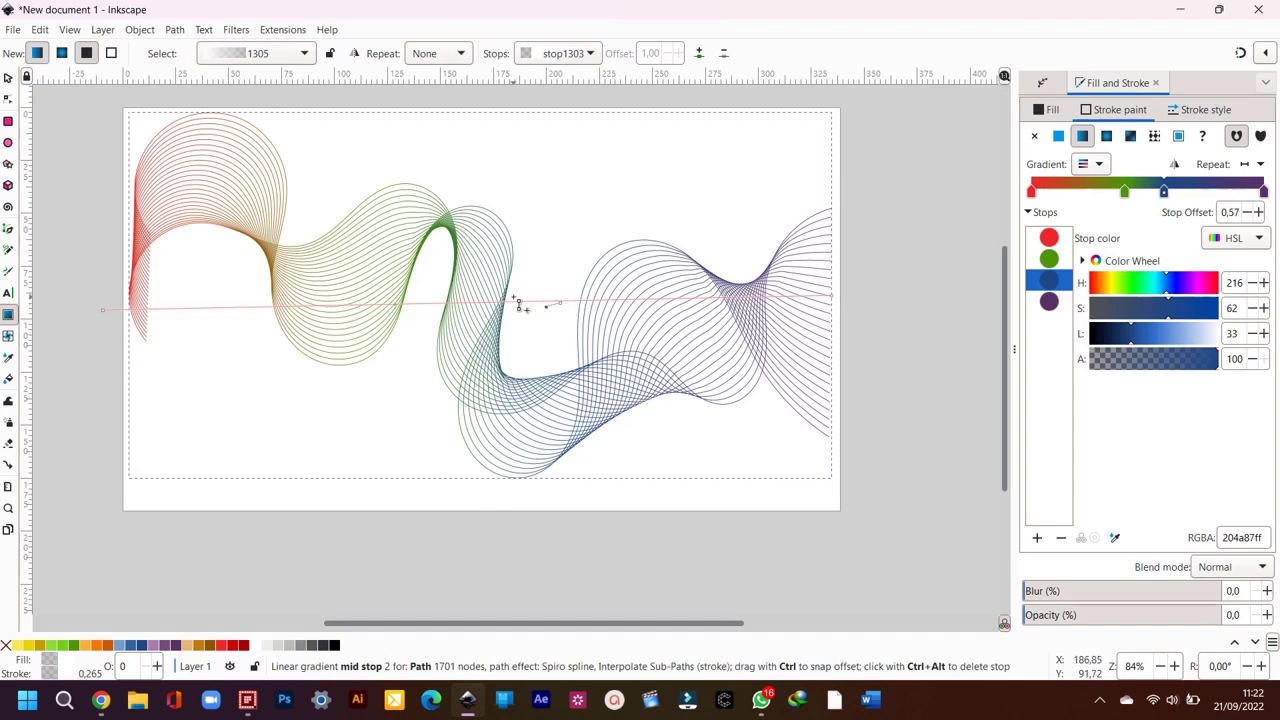
{"action": "left_click", "coordinate": [517, 302]}
Step: Recolor the purple end stop to Scarlet Red 3
{"action": "left_click", "coordinate": [872, 362]}
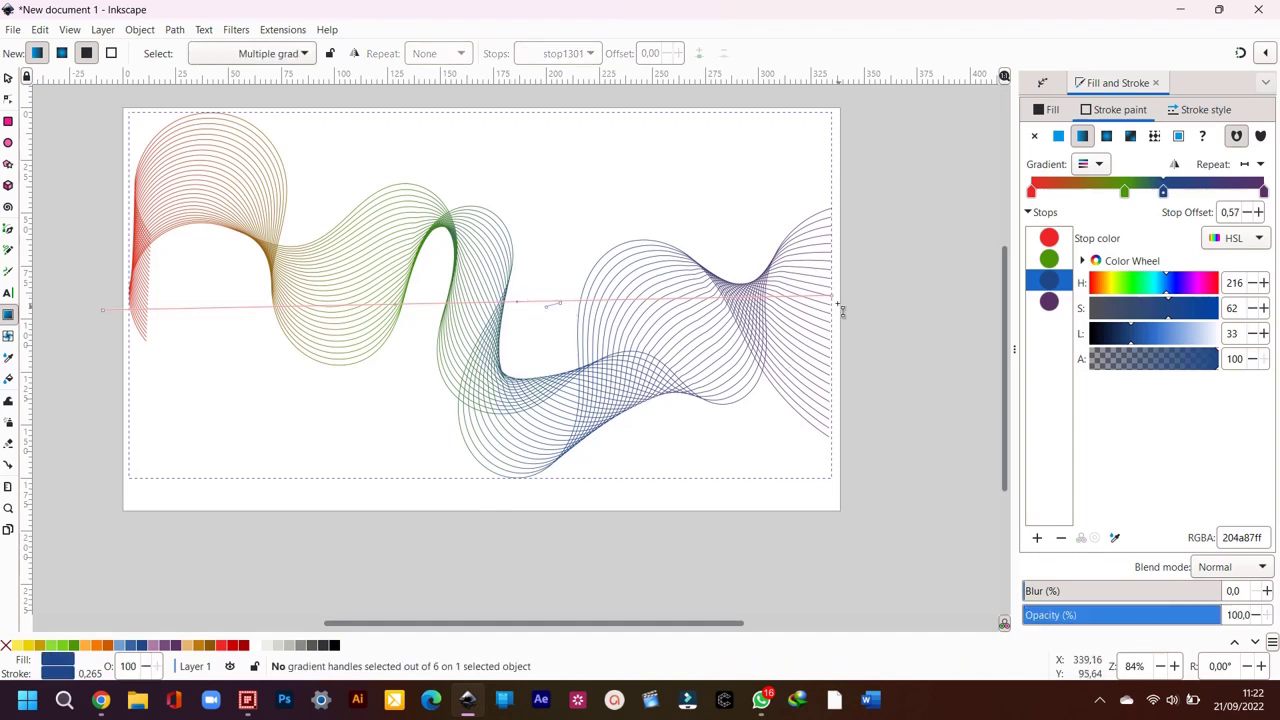
{"action": "left_click", "coordinate": [835, 302]}
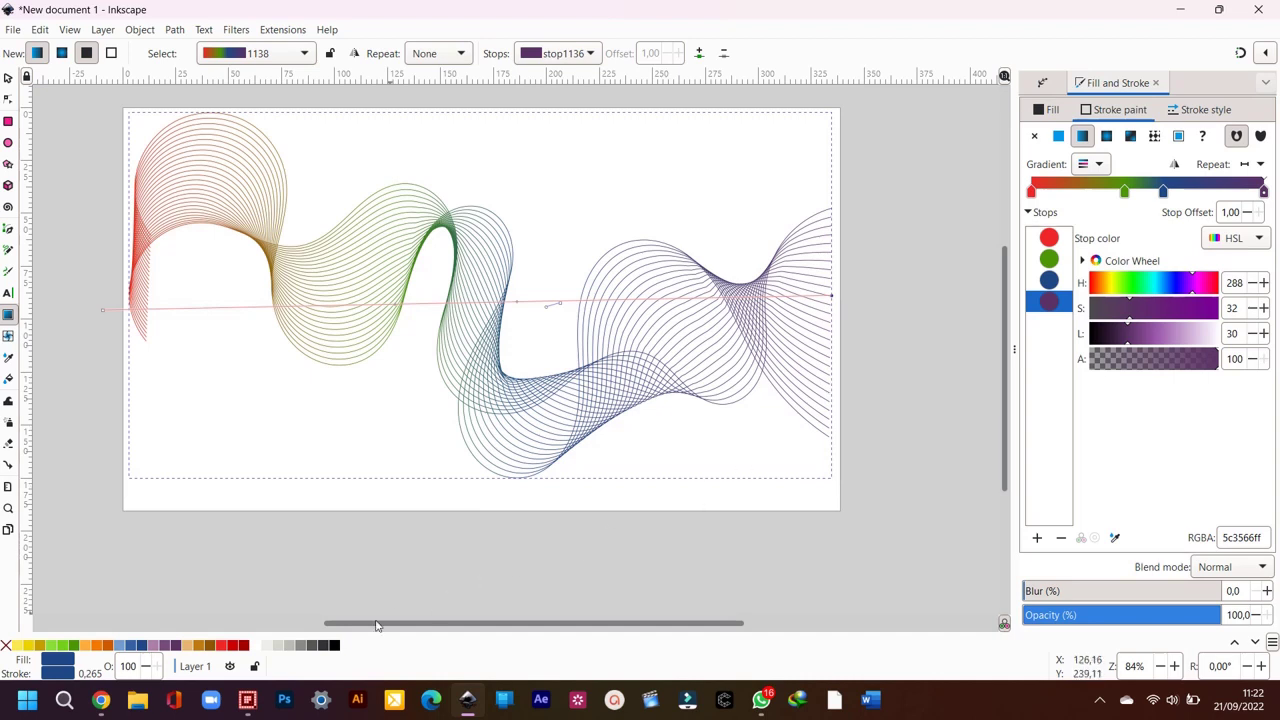
{"action": "left_click", "coordinate": [244, 646]}
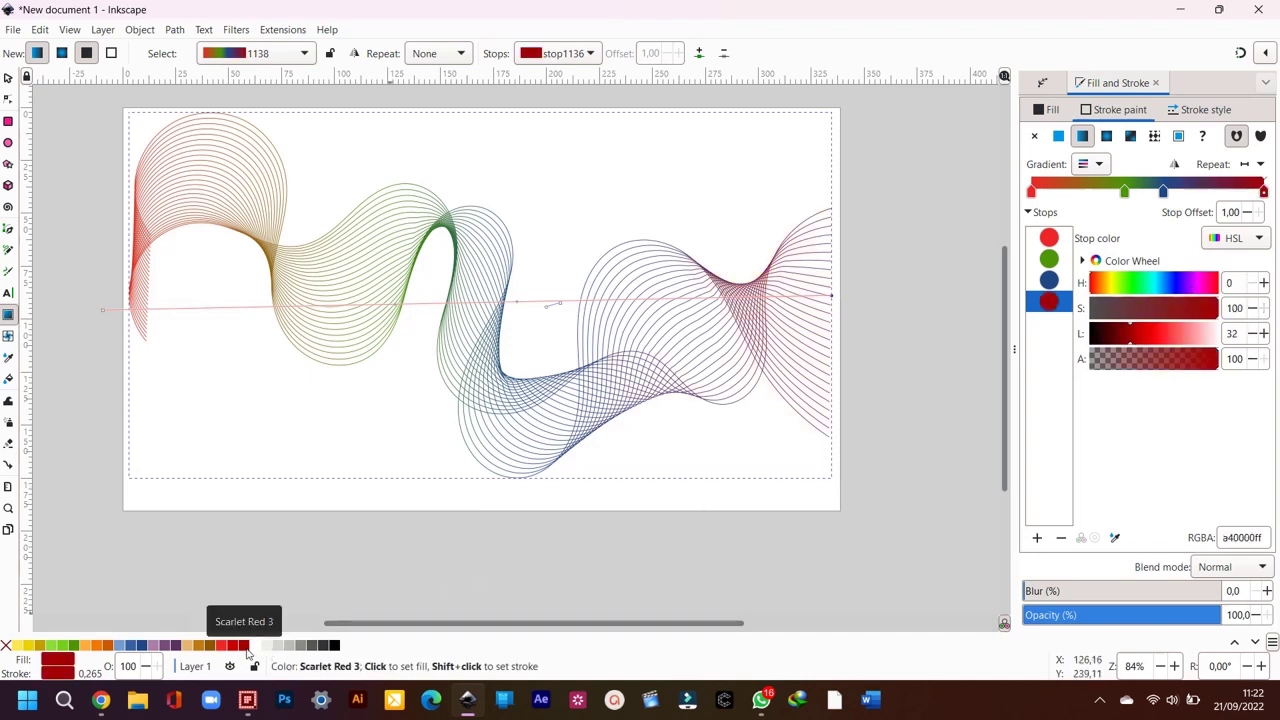
{"action": "left_click", "coordinate": [517, 303]}
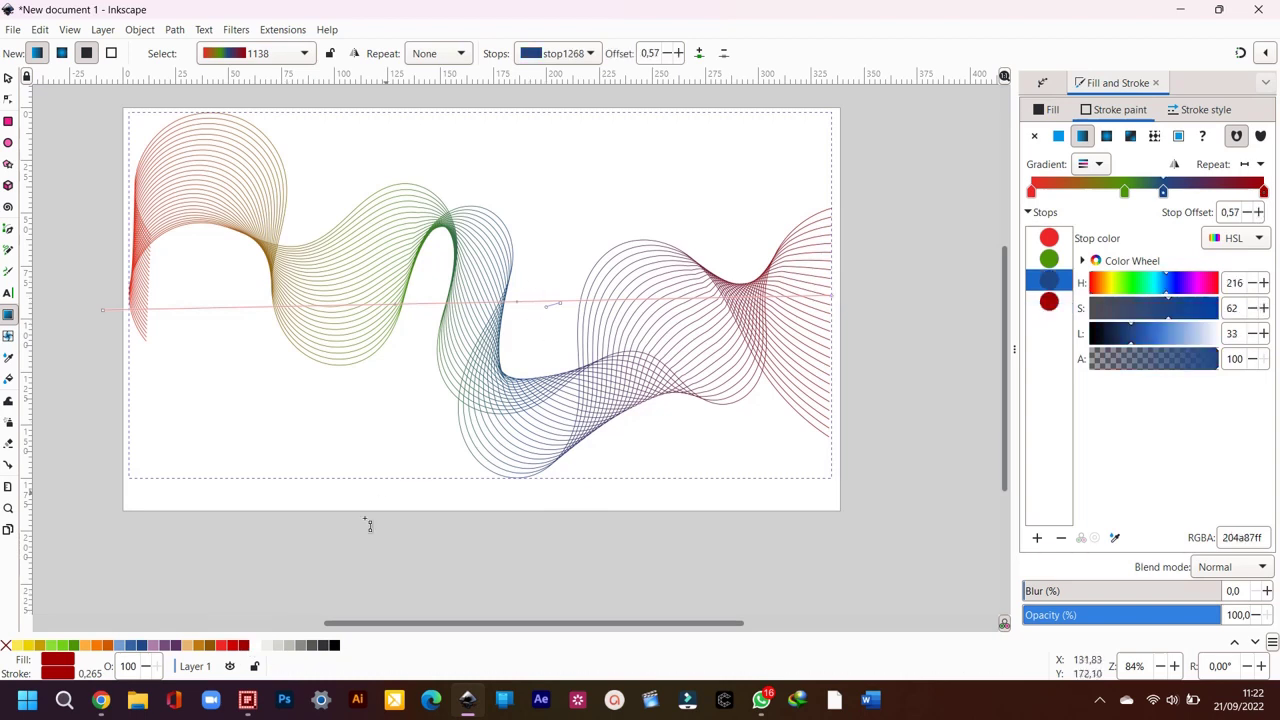
Step: Change the blue mid stop to Sky Blue 2 (3465a4ff), then return to the Selector with nothing selected
{"action": "scroll", "coordinate": [609, 290], "scroll_direction": "up", "scroll_amount": 1, "text": "ctrl"}
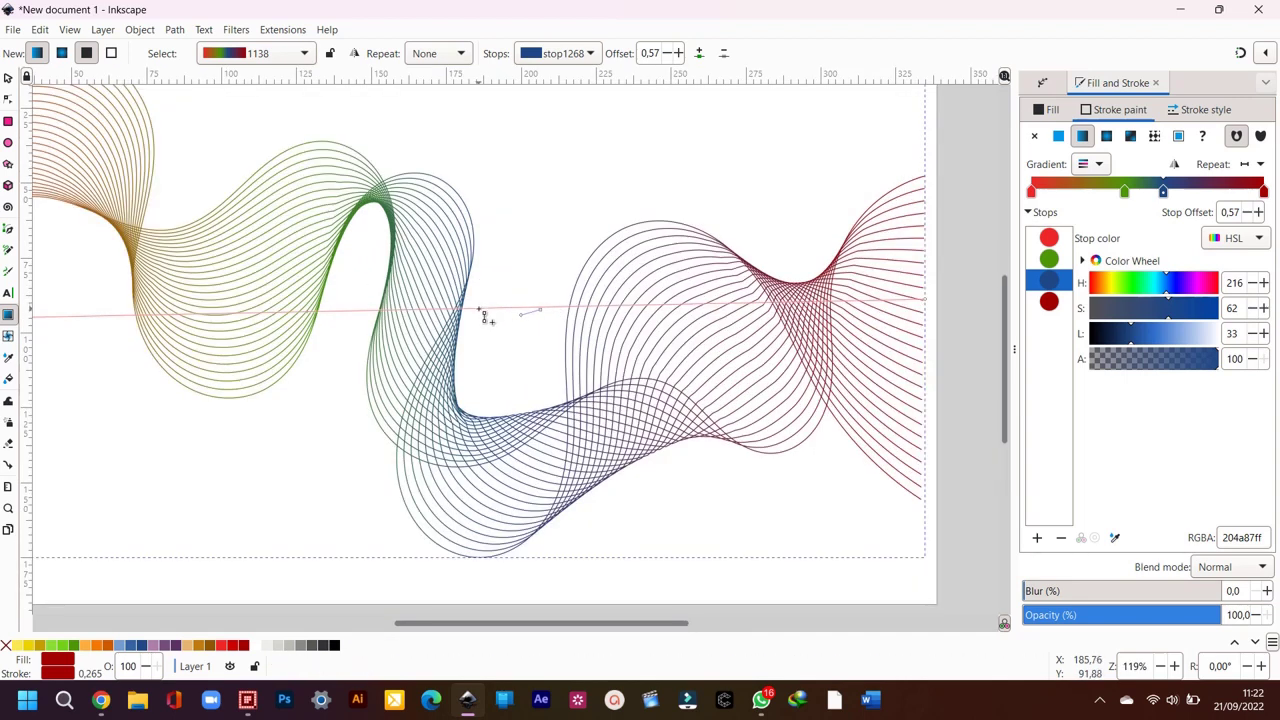
{"action": "left_click_drag", "start_coordinate": [490, 317], "coordinate": [499, 317]}
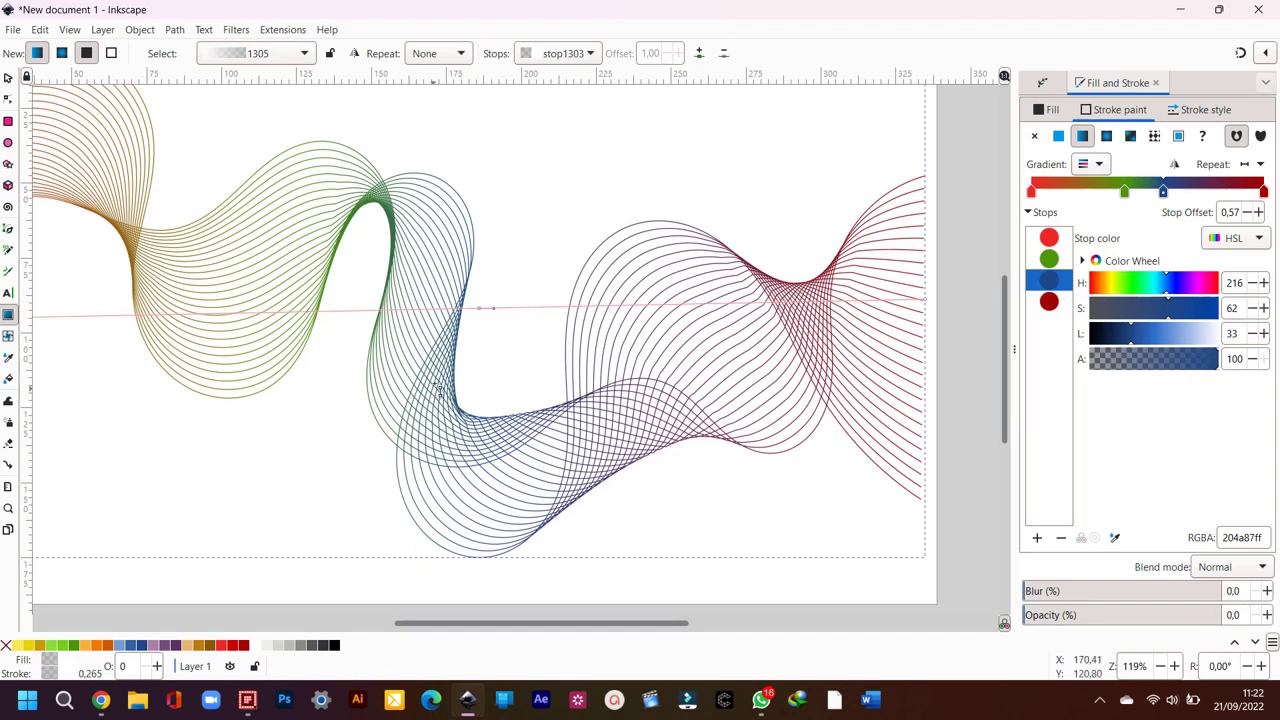
{"action": "left_click", "coordinate": [481, 310]}
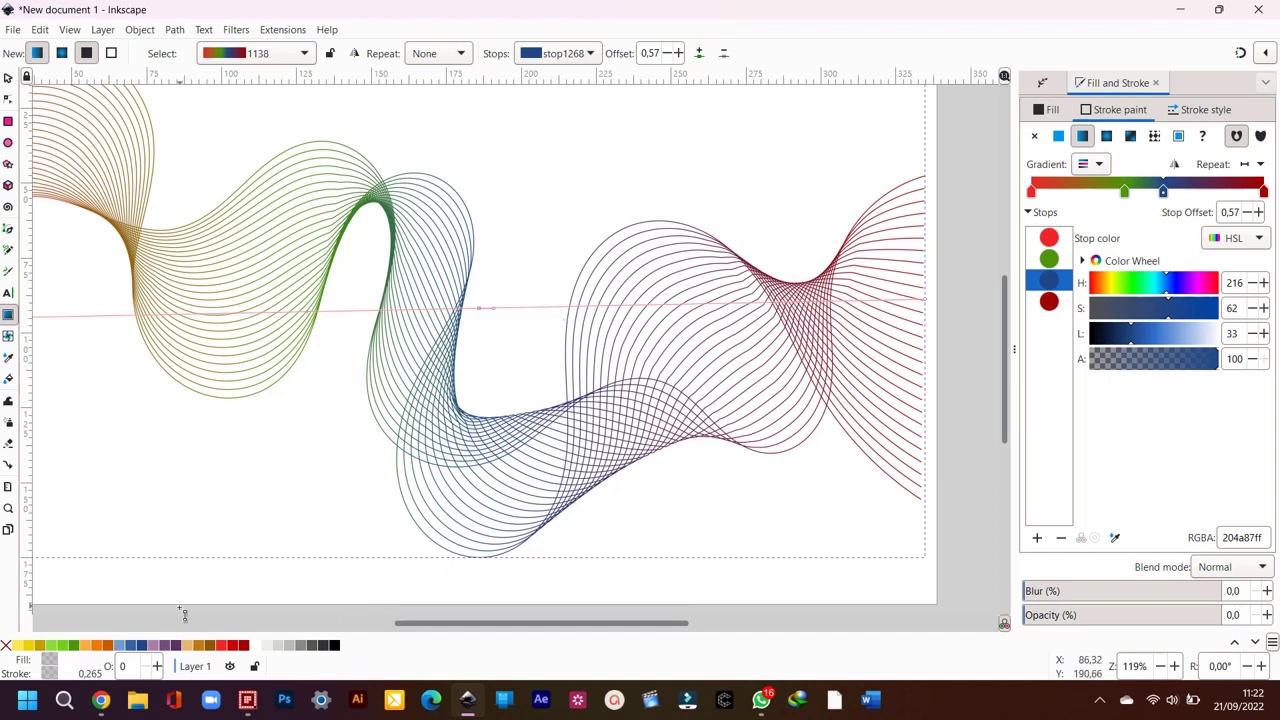
{"action": "left_click", "coordinate": [132, 646]}
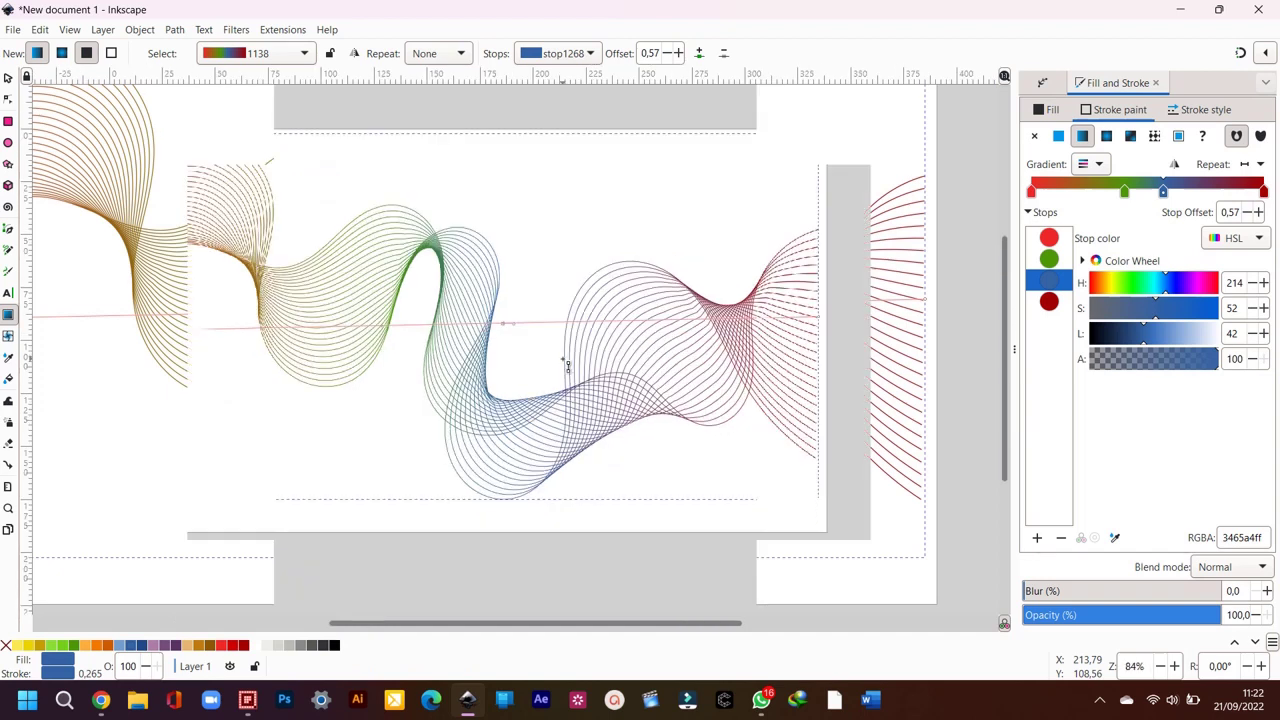
{"action": "scroll", "coordinate": [567, 366], "scroll_direction": "down", "scroll_amount": 1}
{"action": "scroll", "coordinate": [567, 366], "scroll_direction": "down", "scroll_amount": 1}
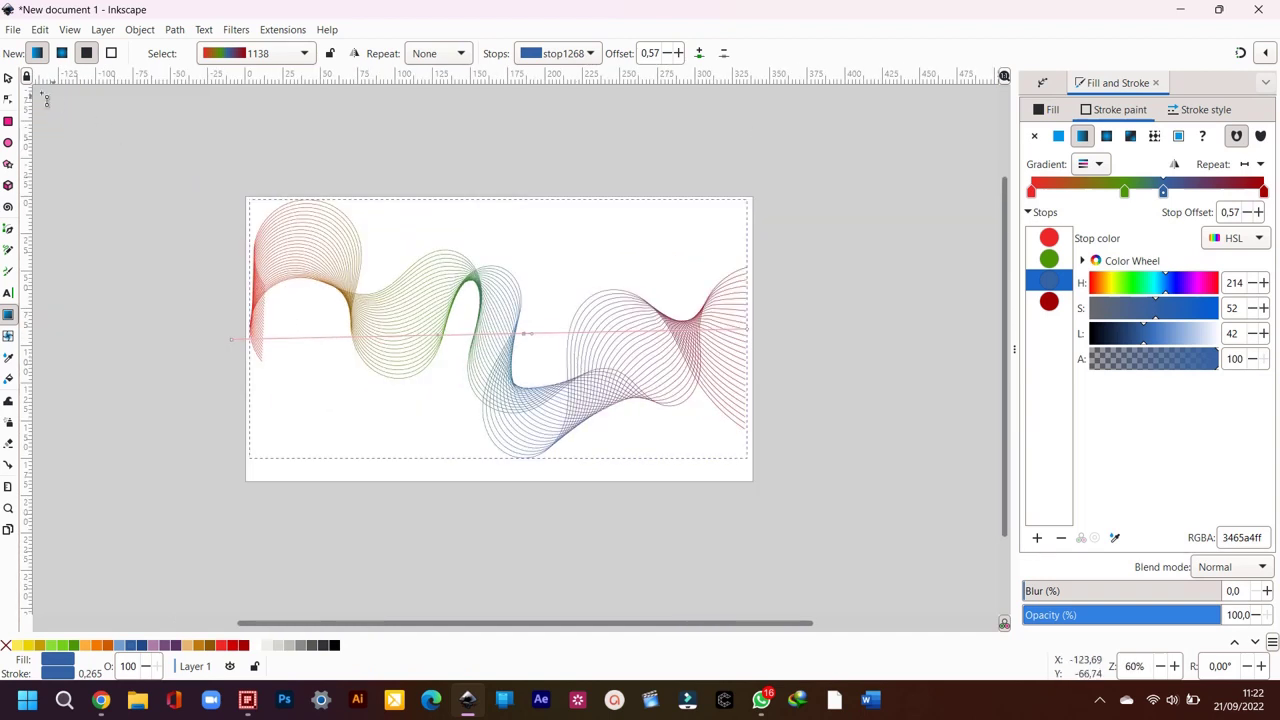
{"action": "key", "text": "s"}
{"action": "left_click", "coordinate": [116, 165]}
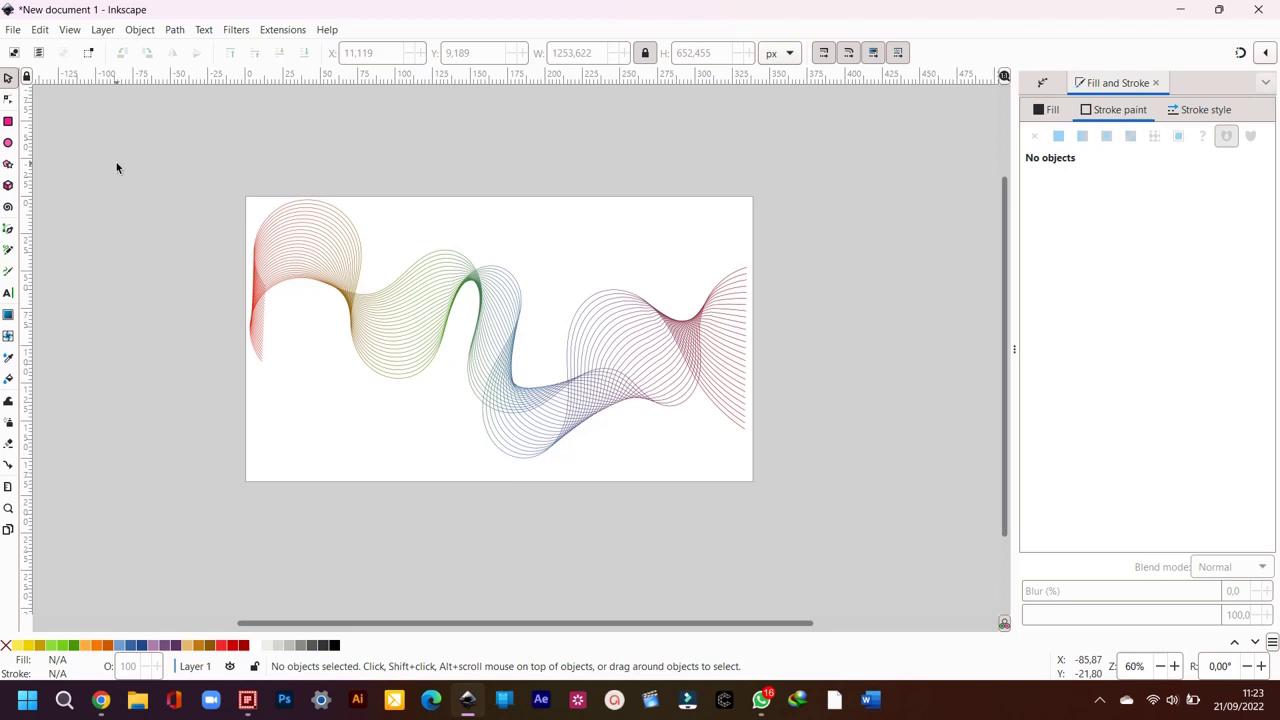
Step: Select the wavy blend path and show its Path Effects
{"action": "left_click", "coordinate": [316, 262]}
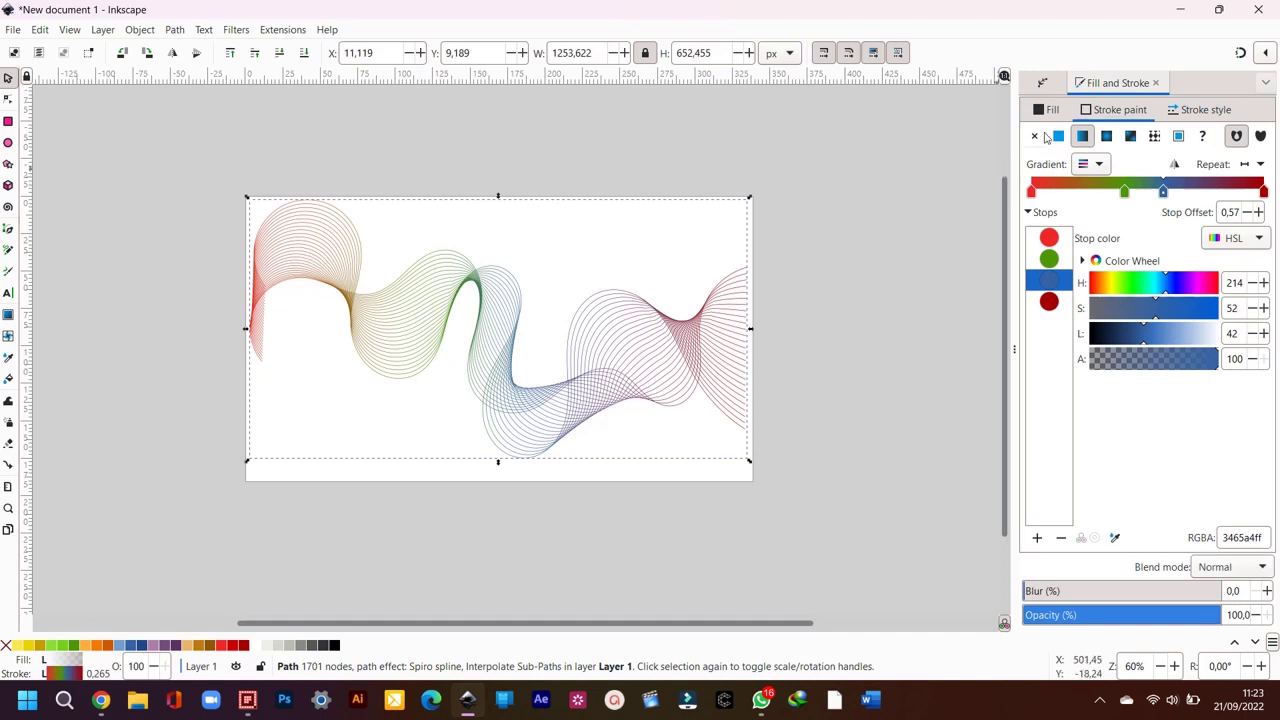
{"action": "left_click", "coordinate": [1043, 84]}
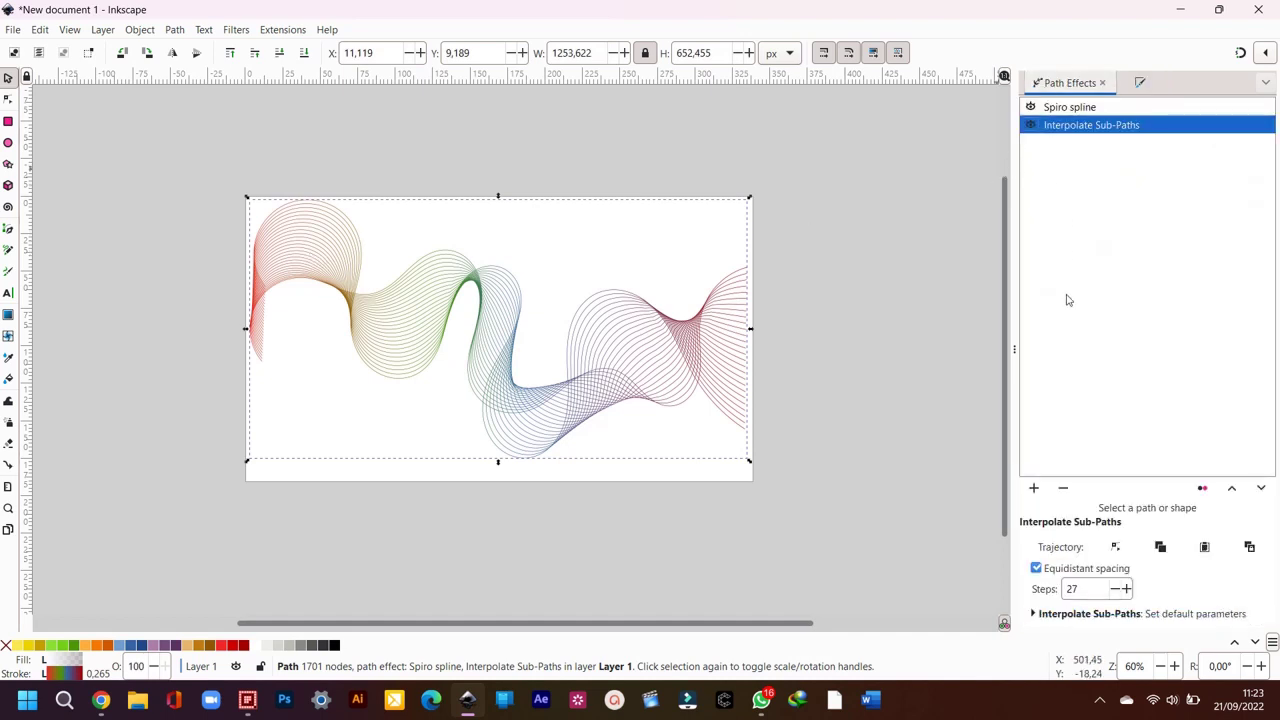
{"action": "scroll", "coordinate": [286, 316], "scroll_direction": "up", "scroll_amount": 1, "text": "ctrl"}
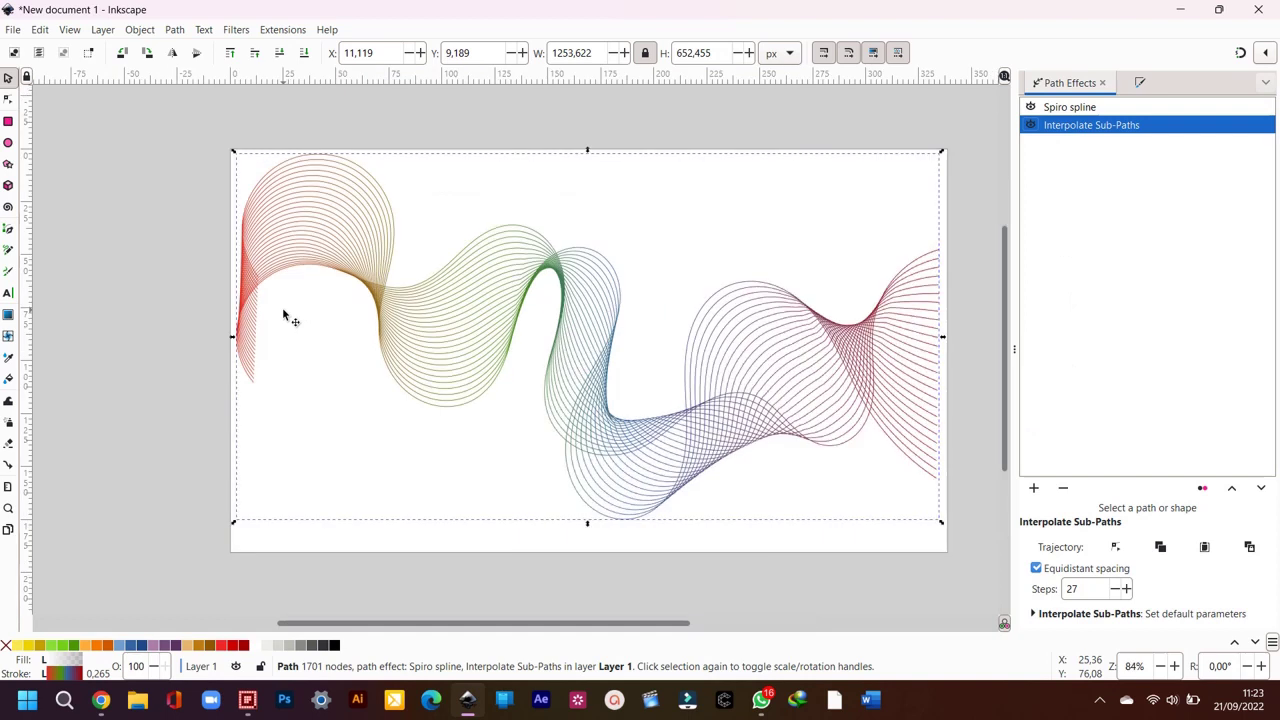
Step: Drag nodes at the red start and yellow-green section into a looser sweep
{"action": "left_click", "coordinate": [7, 101]}
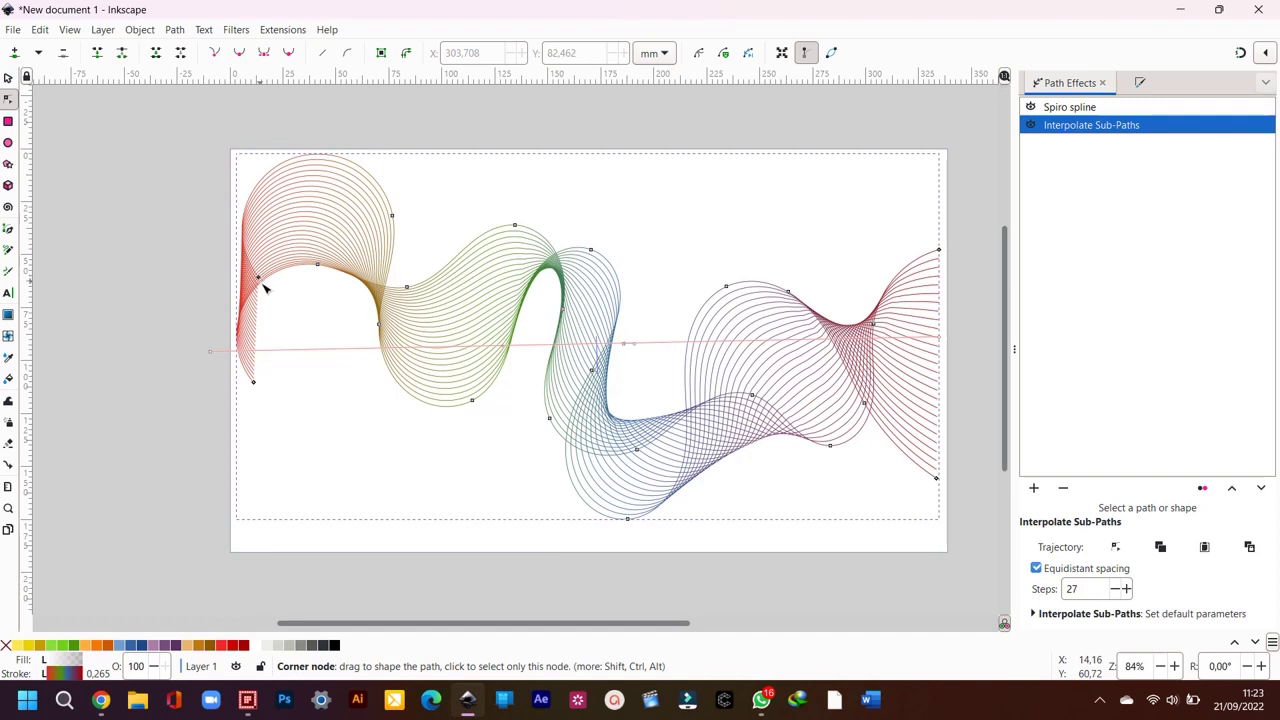
{"action": "left_click_drag", "start_coordinate": [265, 288], "coordinate": [253, 243]}
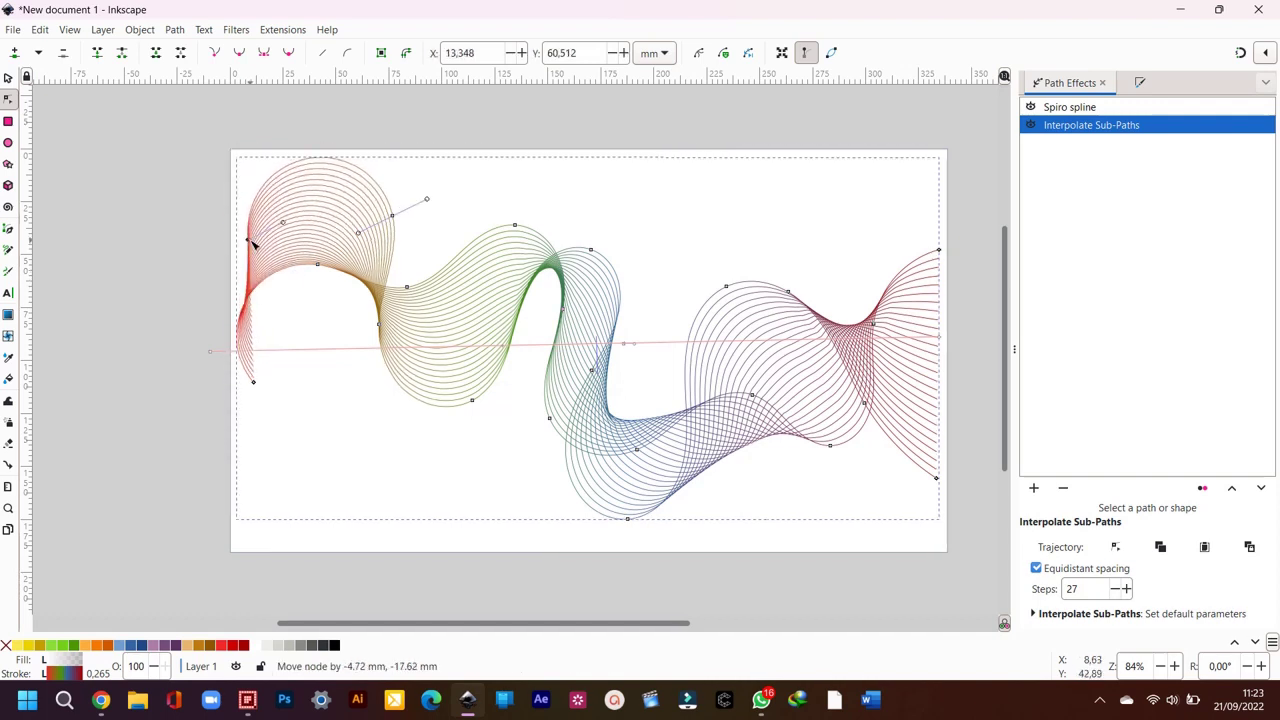
{"action": "left_click", "coordinate": [255, 385]}
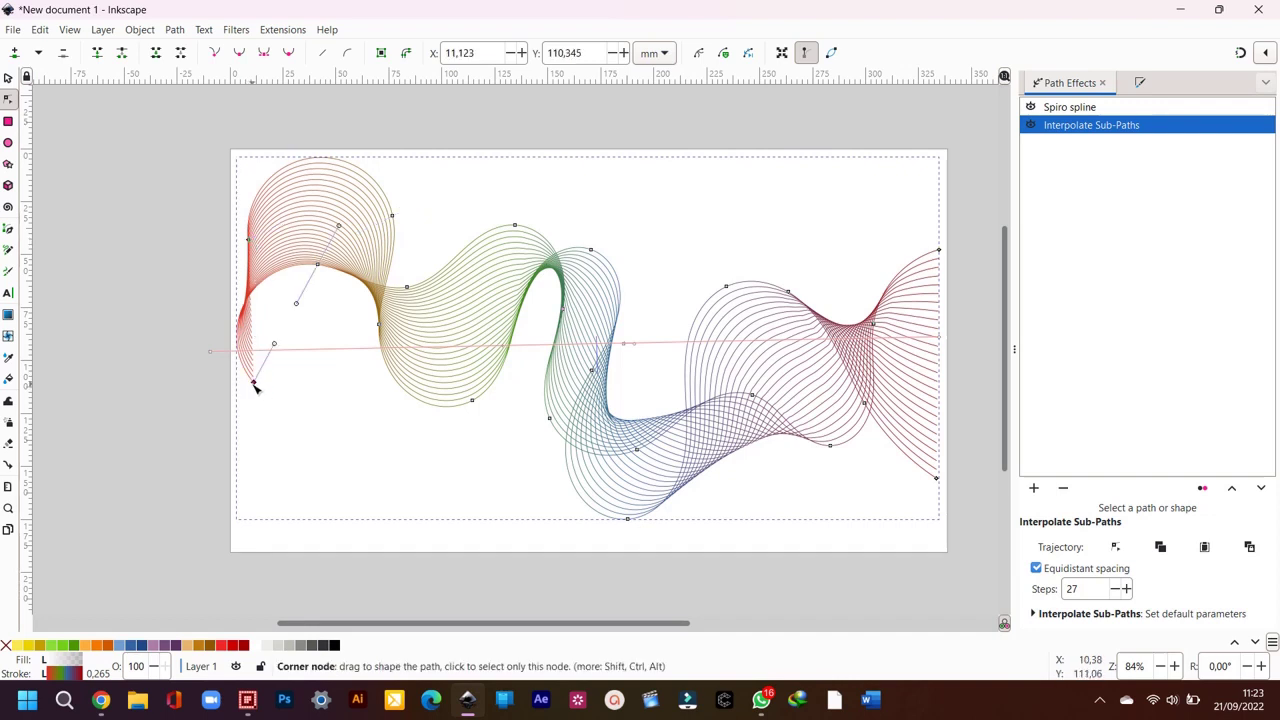
{"action": "mouse_move", "coordinate": [257, 388]}
{"action": "left_mouse_down"}
{"action": "mouse_move", "coordinate": [287, 465]}
{"action": "mouse_move", "coordinate": [268, 487]}
{"action": "mouse_move", "coordinate": [305, 399]}
{"action": "mouse_move", "coordinate": [297, 450]}
{"action": "mouse_move", "coordinate": [260, 420]}
{"action": "mouse_move", "coordinate": [274, 323]}
{"action": "mouse_move", "coordinate": [271, 290]}
{"action": "mouse_move", "coordinate": [248, 286]}
{"action": "left_mouse_up"}
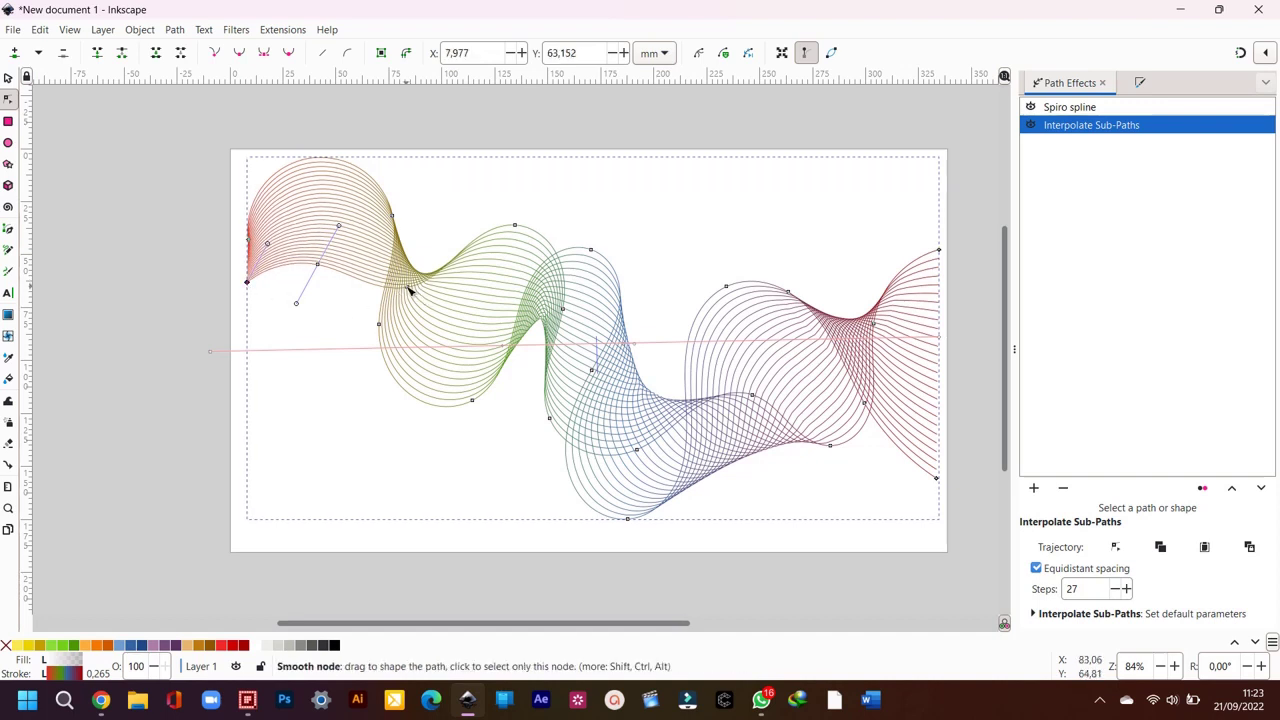
{"action": "mouse_move", "coordinate": [406, 294]}
{"action": "left_mouse_down"}
{"action": "mouse_move", "coordinate": [414, 346]}
{"action": "mouse_move", "coordinate": [407, 276]}
{"action": "mouse_move", "coordinate": [463, 259]}
{"action": "left_mouse_up"}
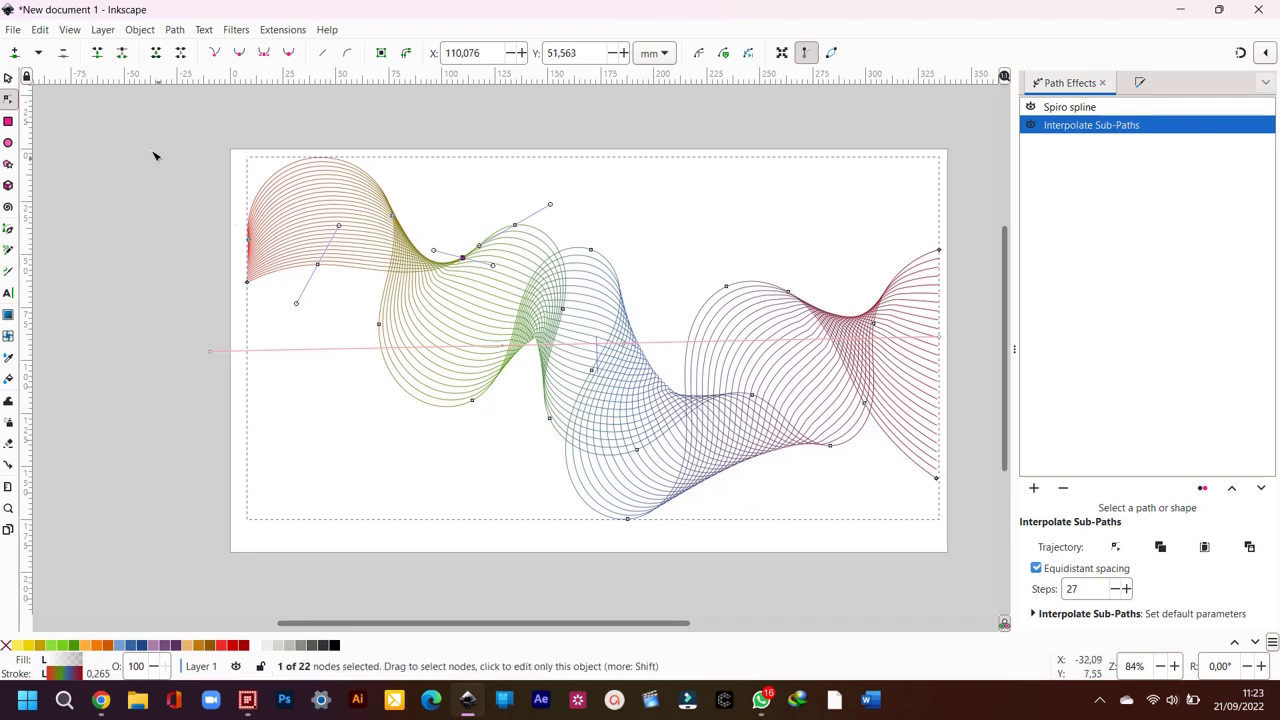
{"action": "left_click", "coordinate": [8, 78]}
Step: Close the Path Effects and Fill and Stroke panels and zoom back to 84%
{"action": "left_click", "coordinate": [76, 194]}
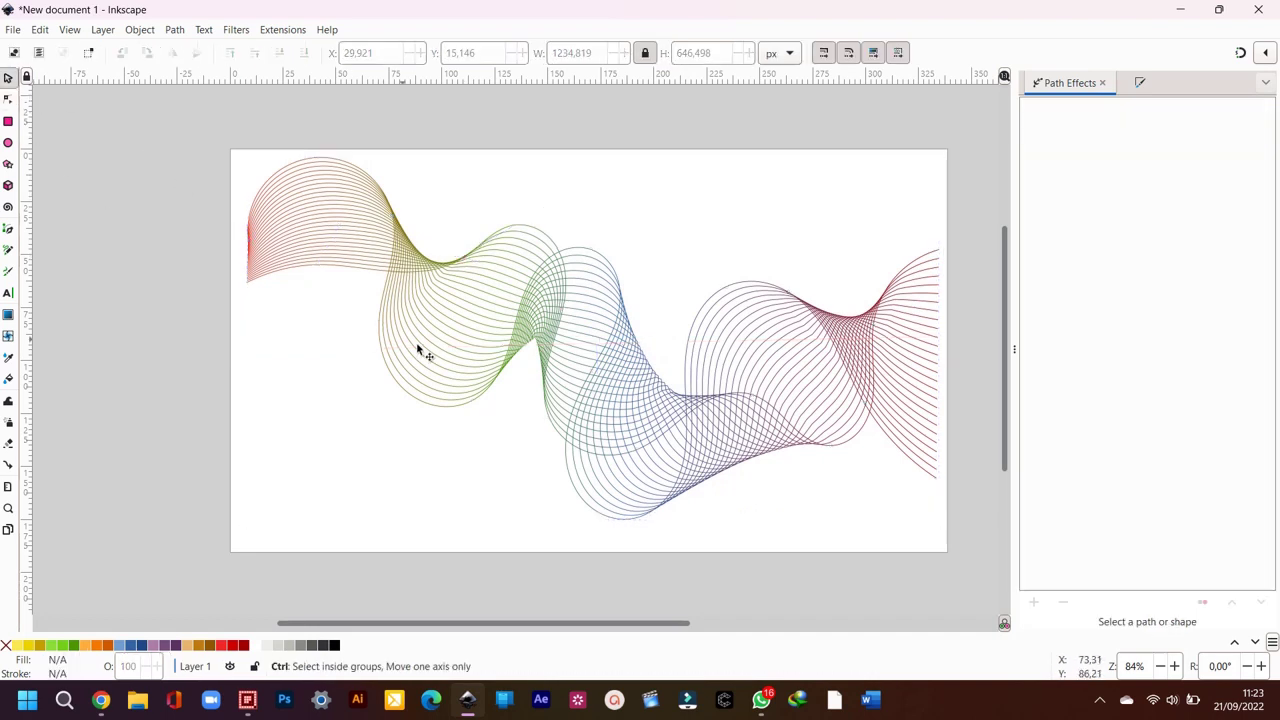
{"action": "scroll", "coordinate": [423, 352], "scroll_direction": "down", "scroll_amount": 1}
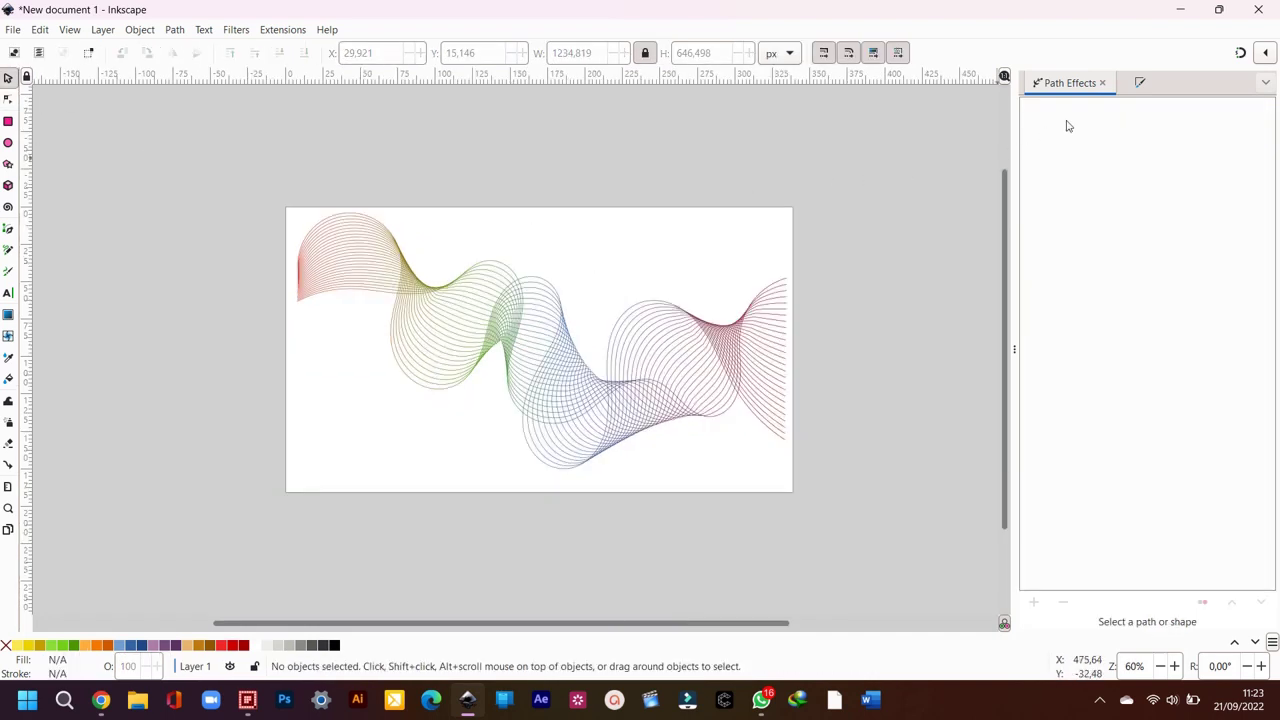
{"action": "left_click", "coordinate": [1103, 83]}
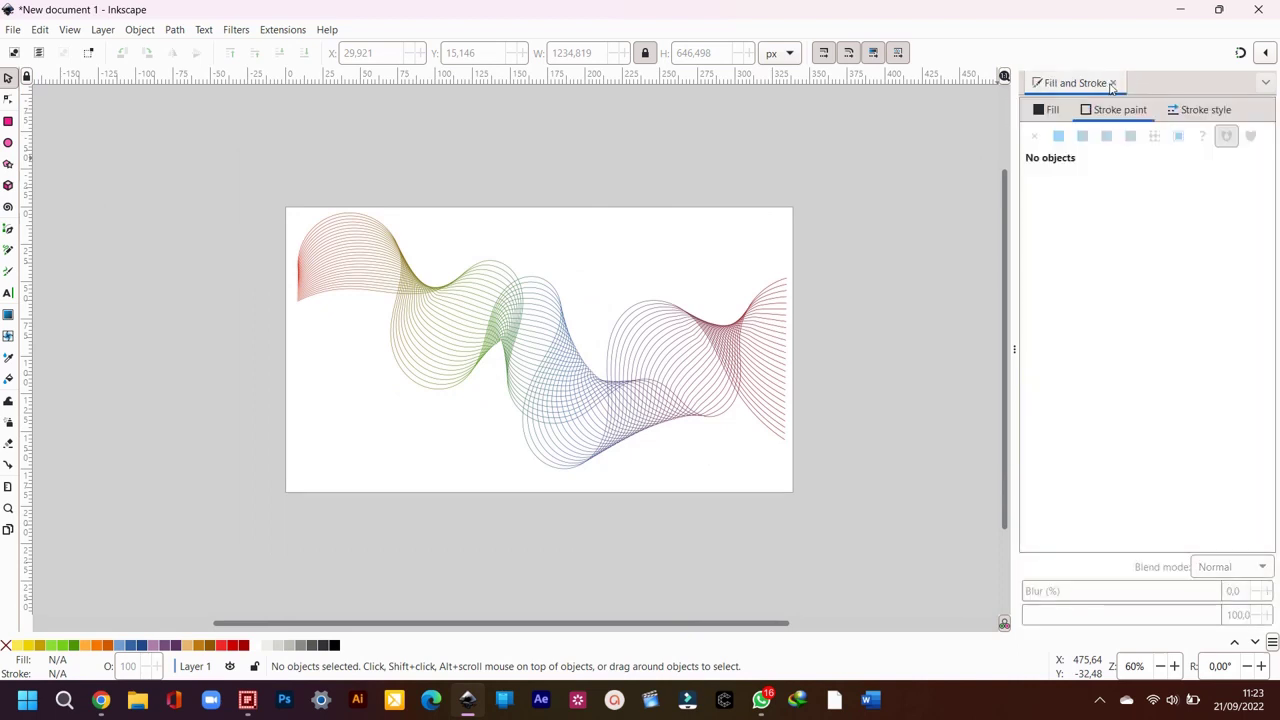
{"action": "left_click", "coordinate": [1115, 84]}
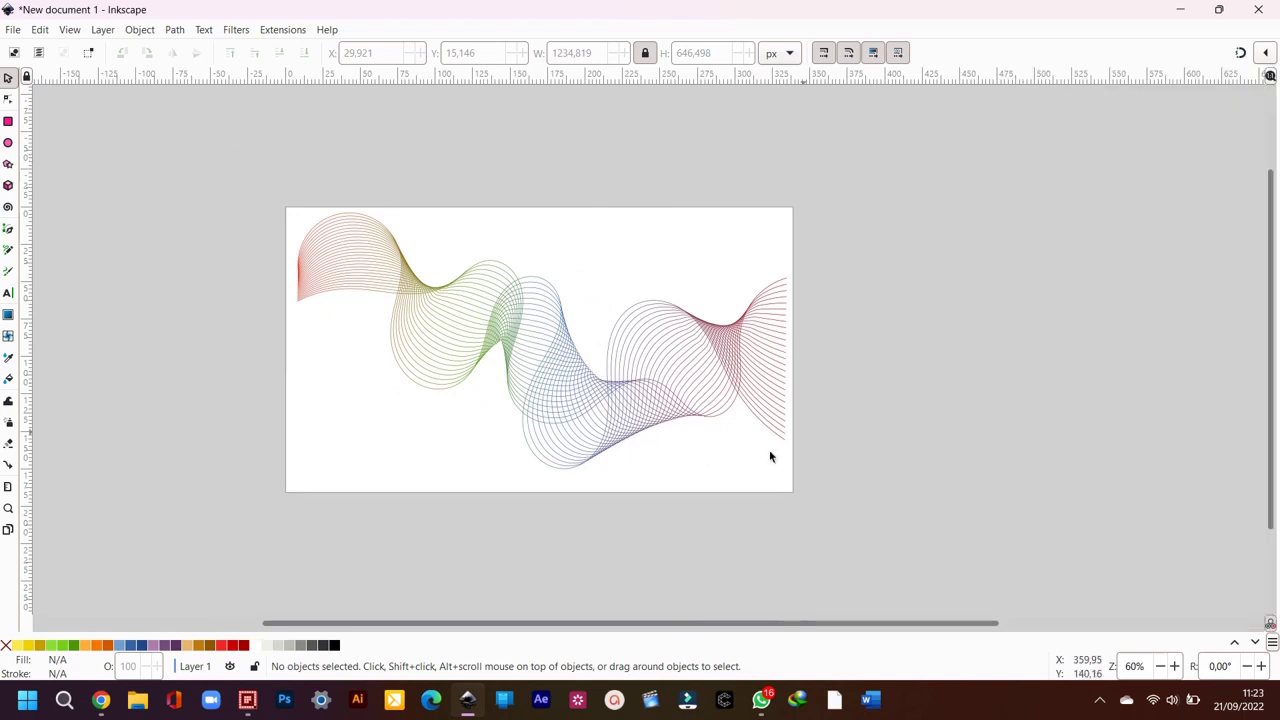
{"action": "scroll", "coordinate": [607, 449], "scroll_direction": "up", "scroll_amount": 1}
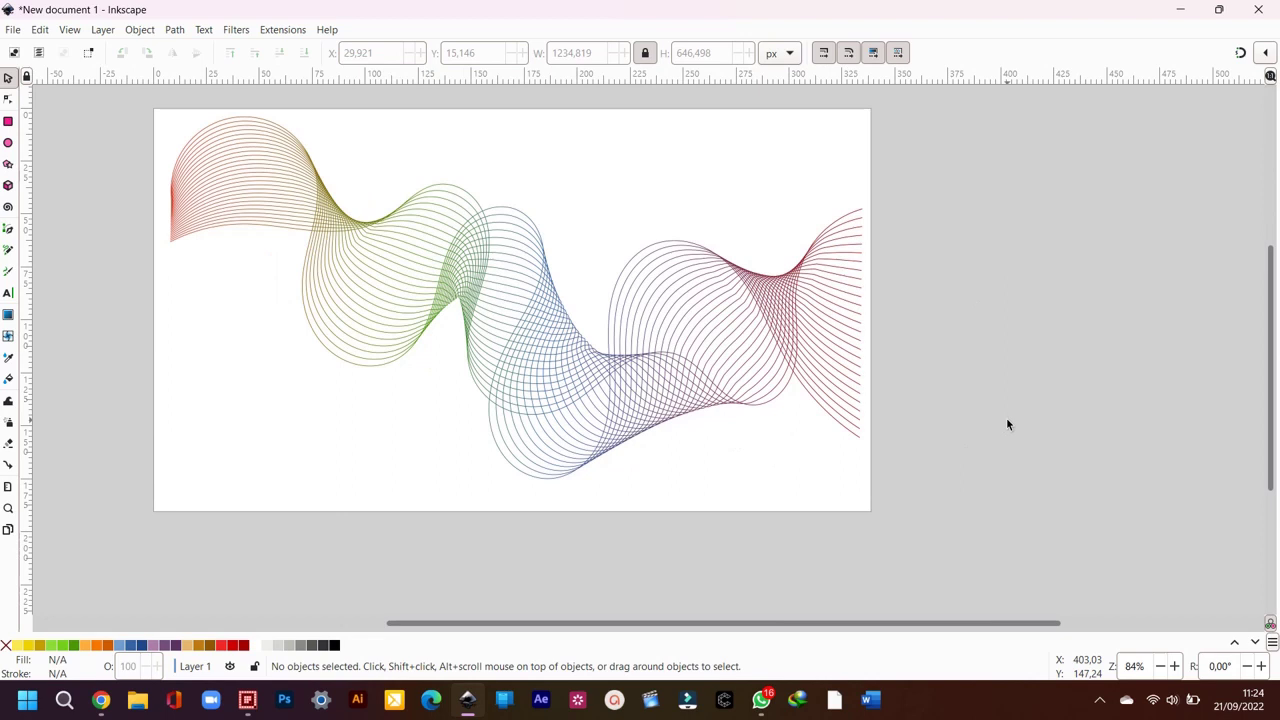
{"action": "scroll", "coordinate": [1007, 424], "scroll_direction": "up", "scroll_amount": 1}
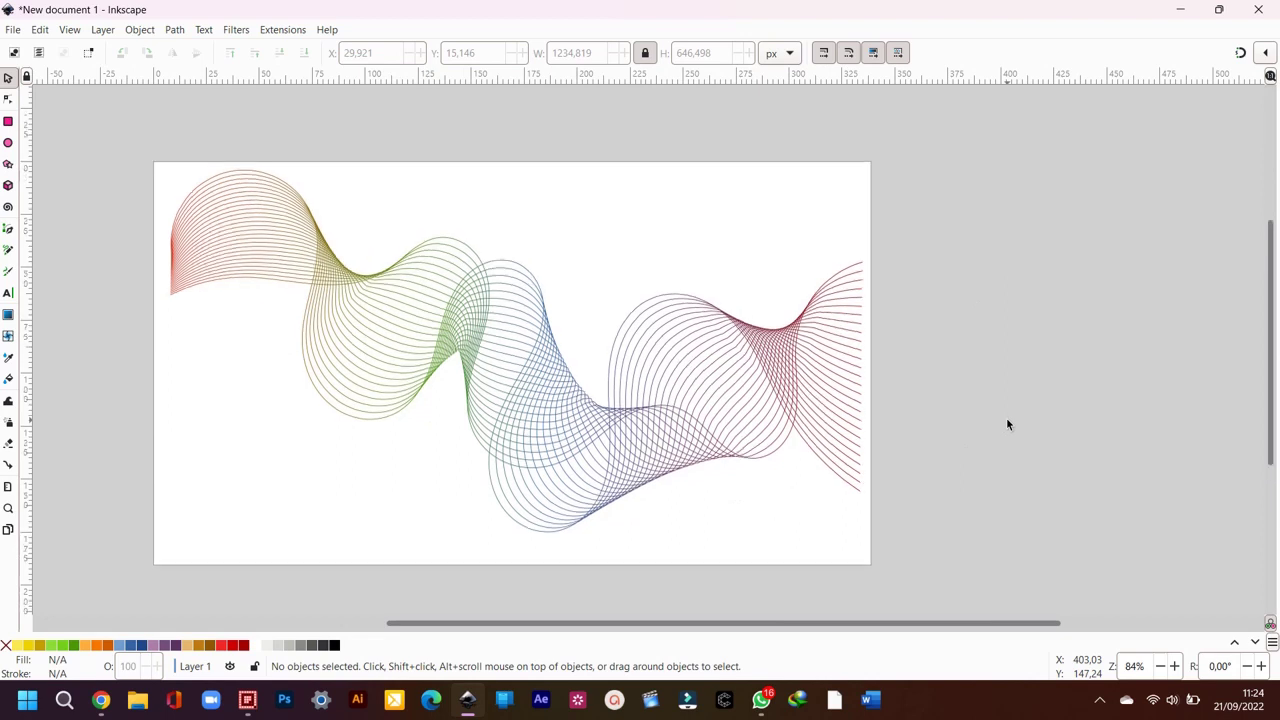